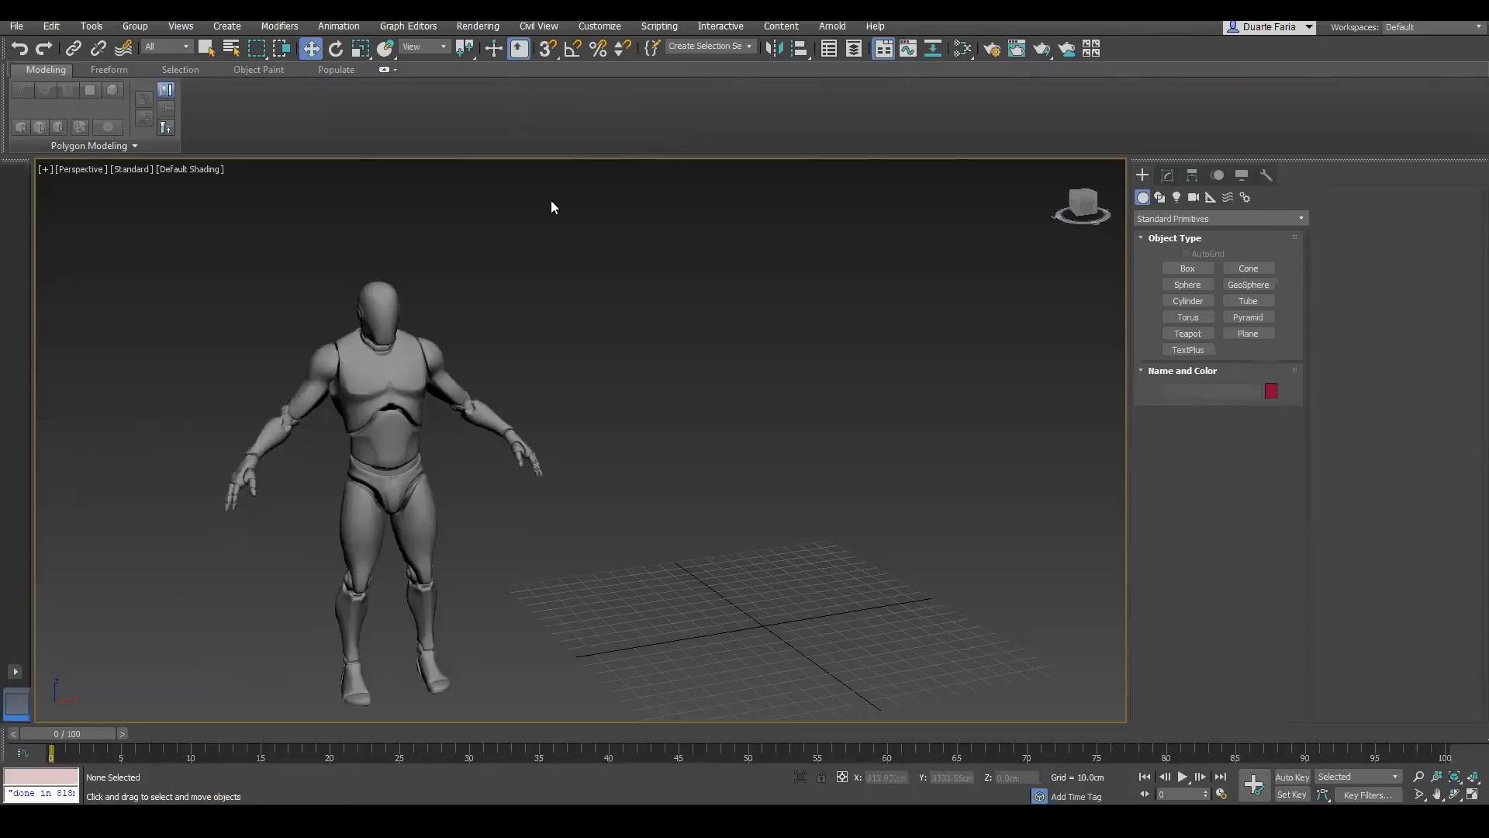
pyautogui.moveTo(209, 277); pyautogui.dragTo(314, 265, button='middle')
pyautogui.click(505, 396)
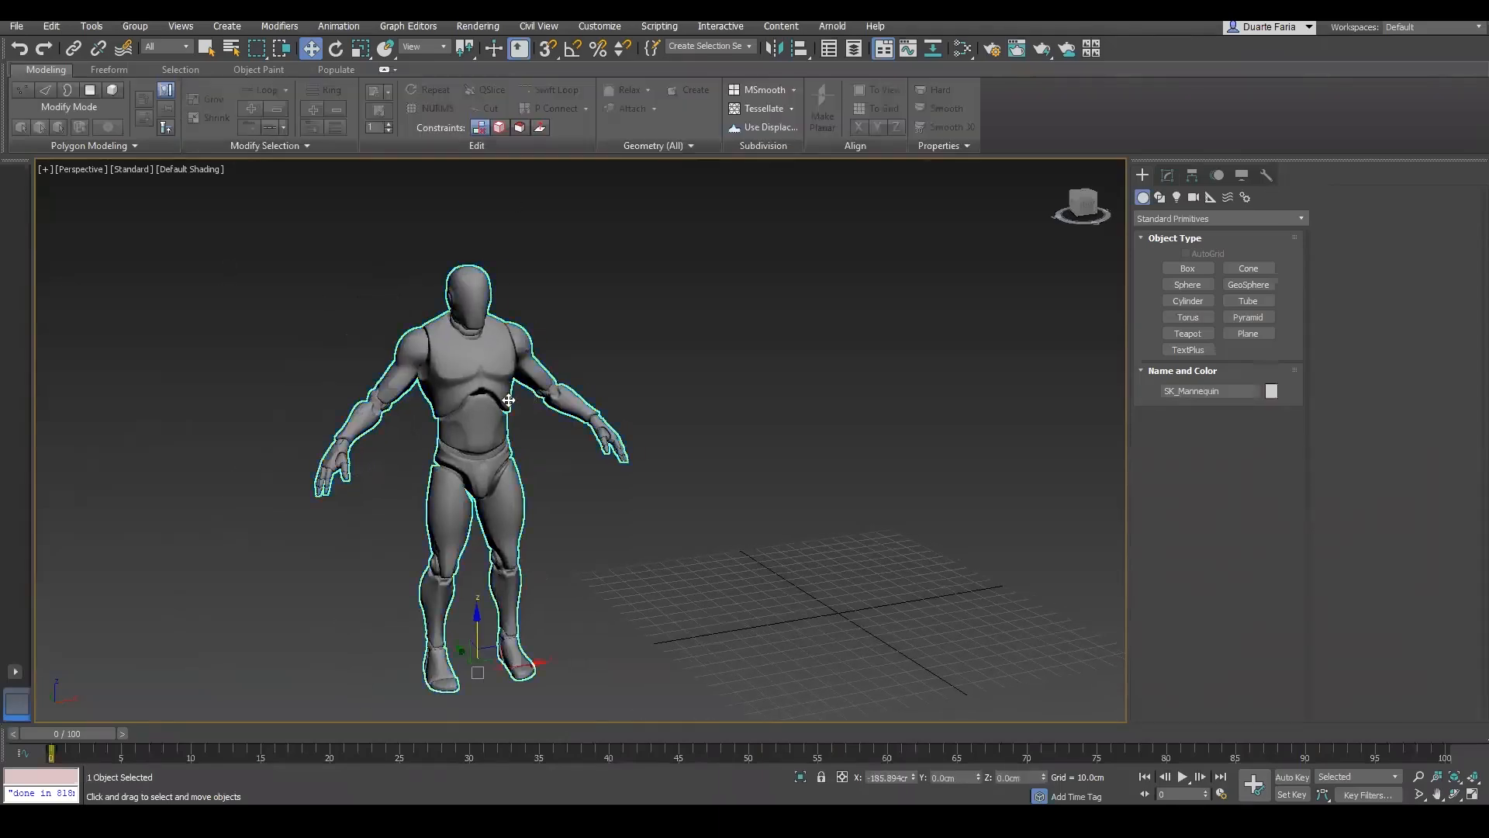
pyautogui.click(710, 389)
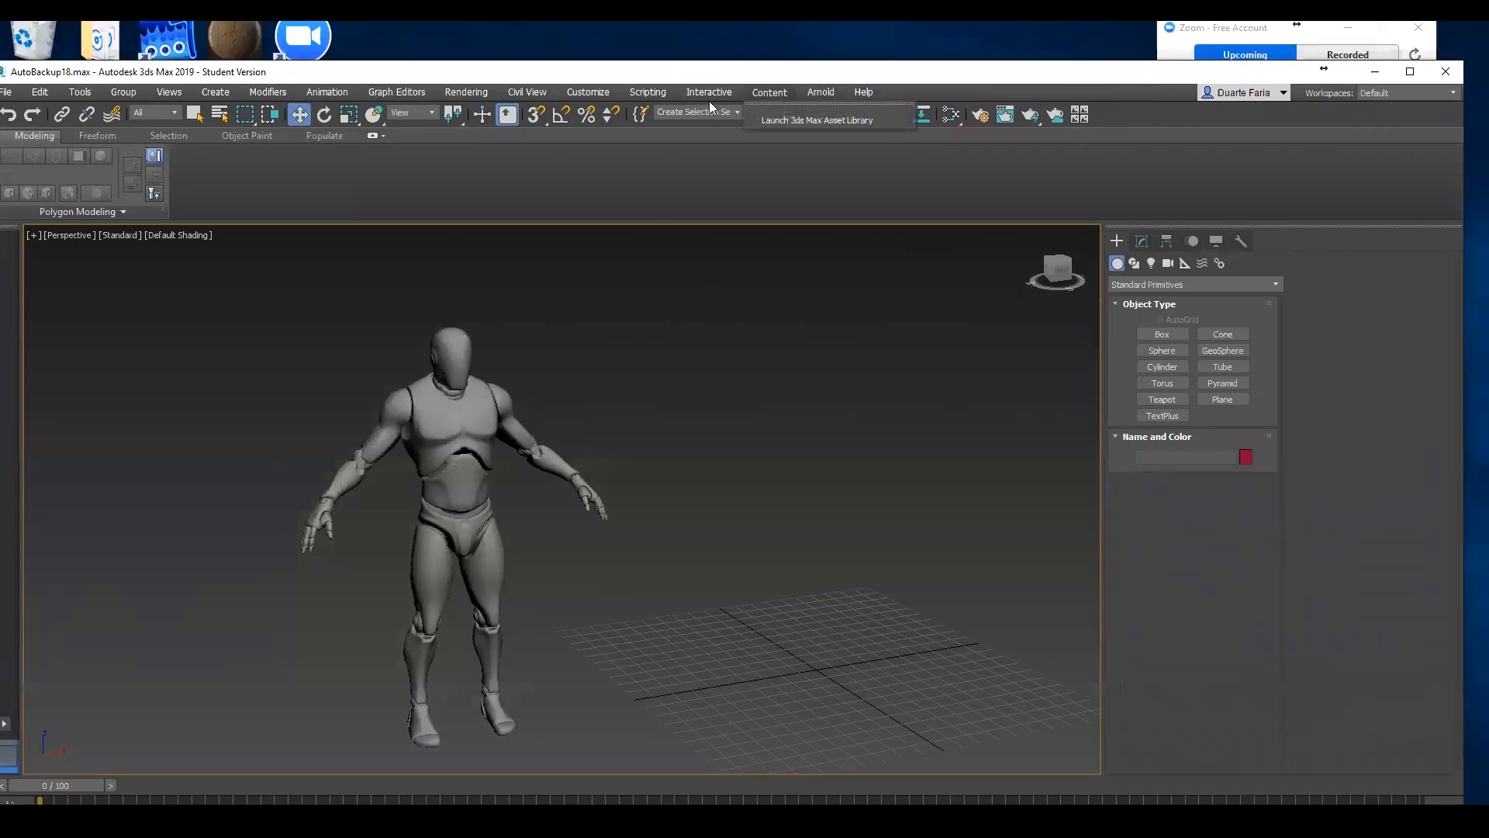
# Review the metric display unit and the system unit scale in Units Setup, accepting centimeters for both
pyautogui.click(606, 94)
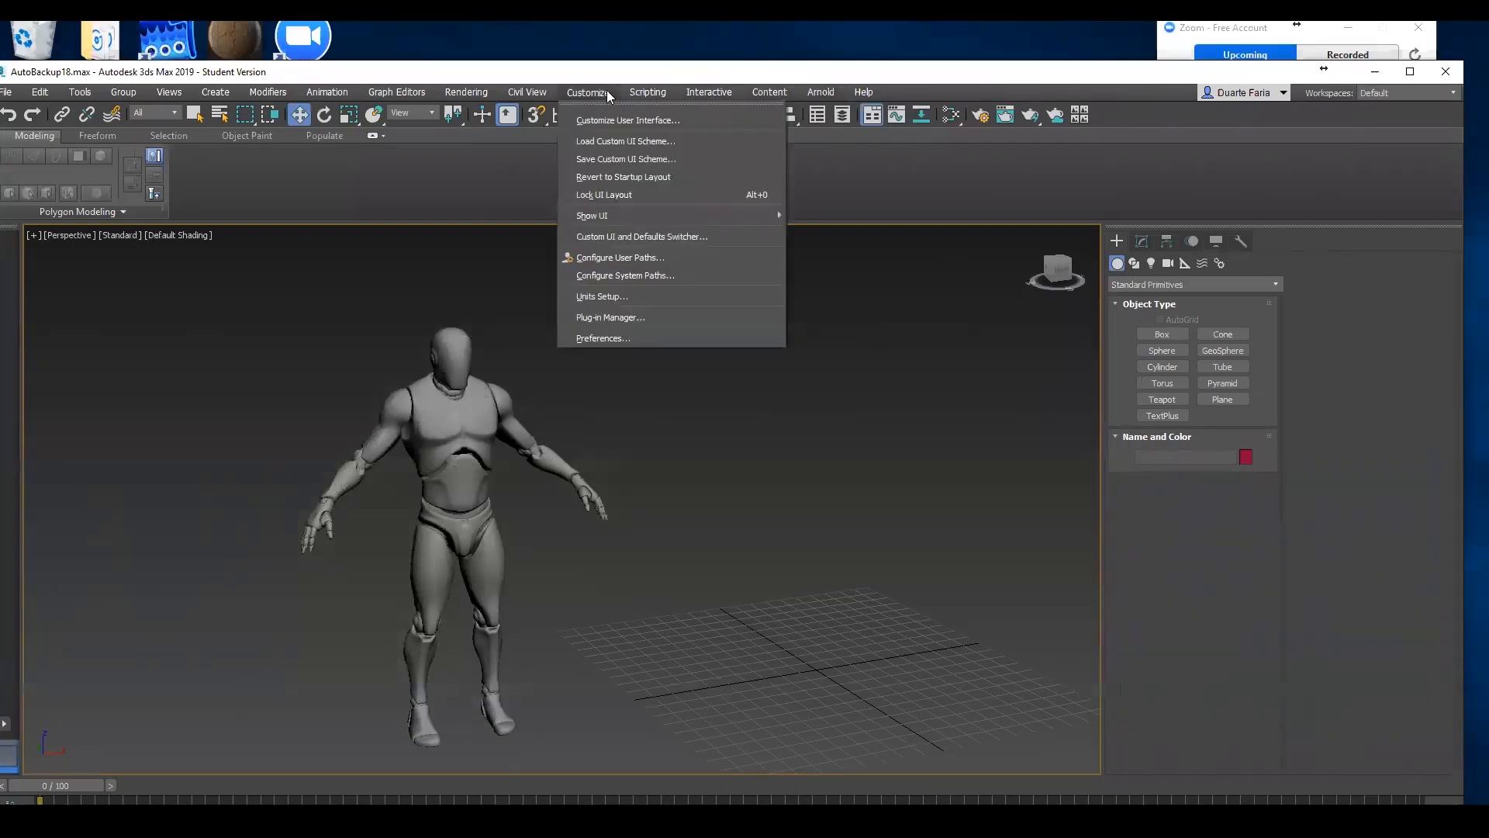
pyautogui.click(613, 297)
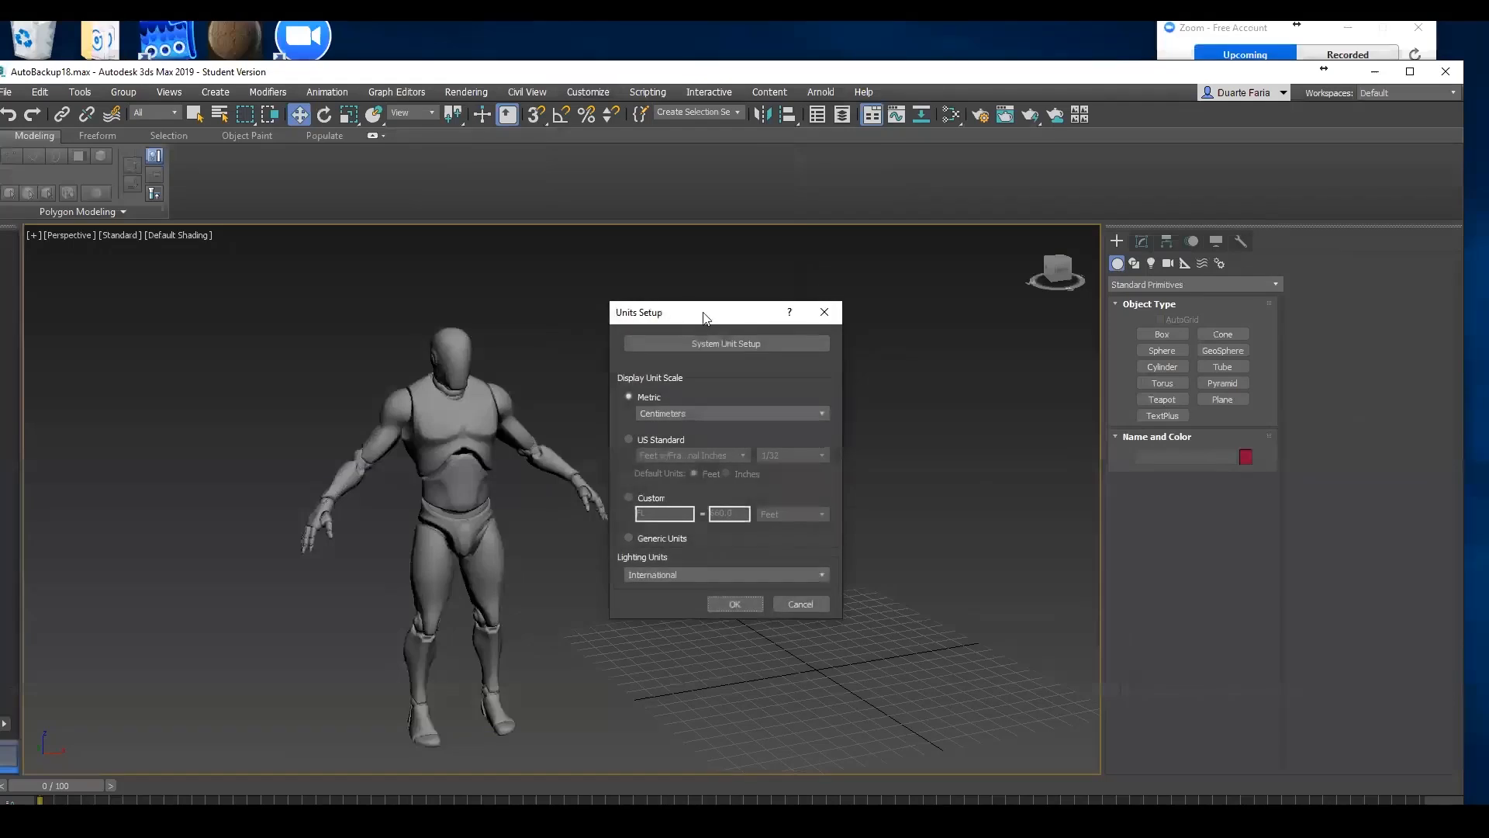
pyautogui.moveTo(690, 309); pyautogui.dragTo(709, 247)
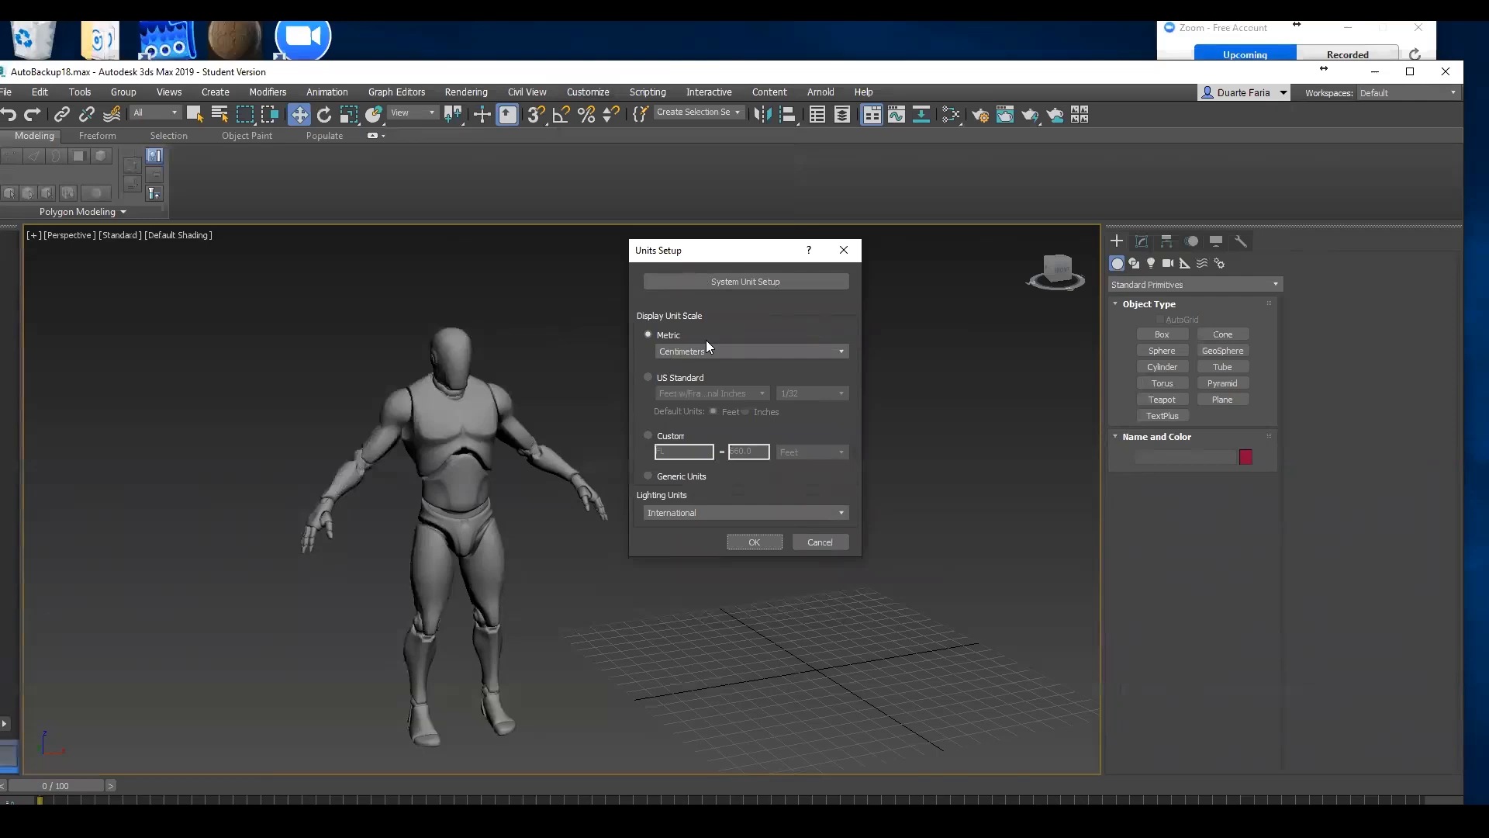
pyautogui.moveTo(723, 248); pyautogui.dragTo(700, 230)
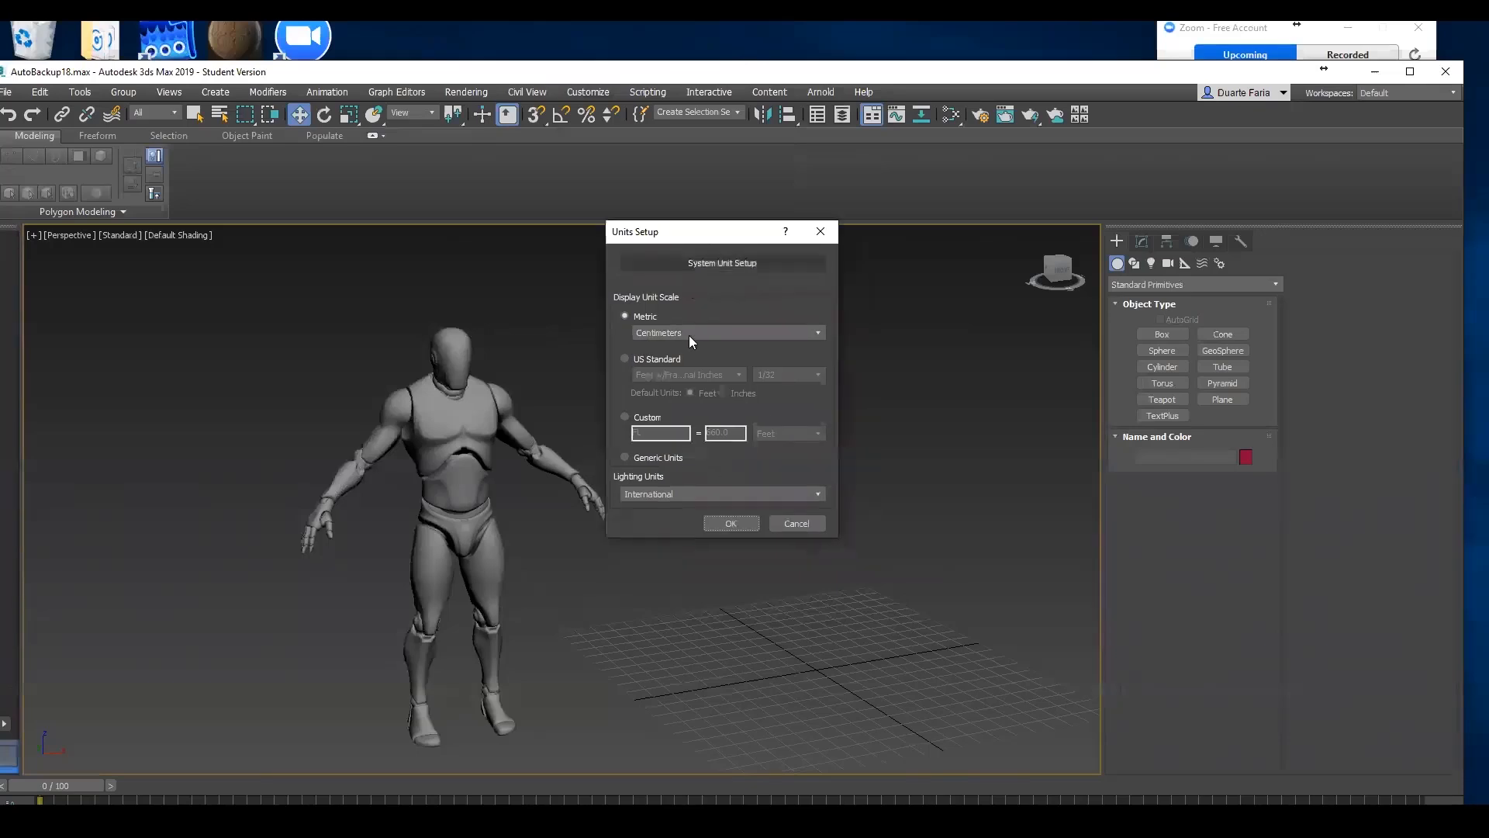
pyautogui.click(728, 264)
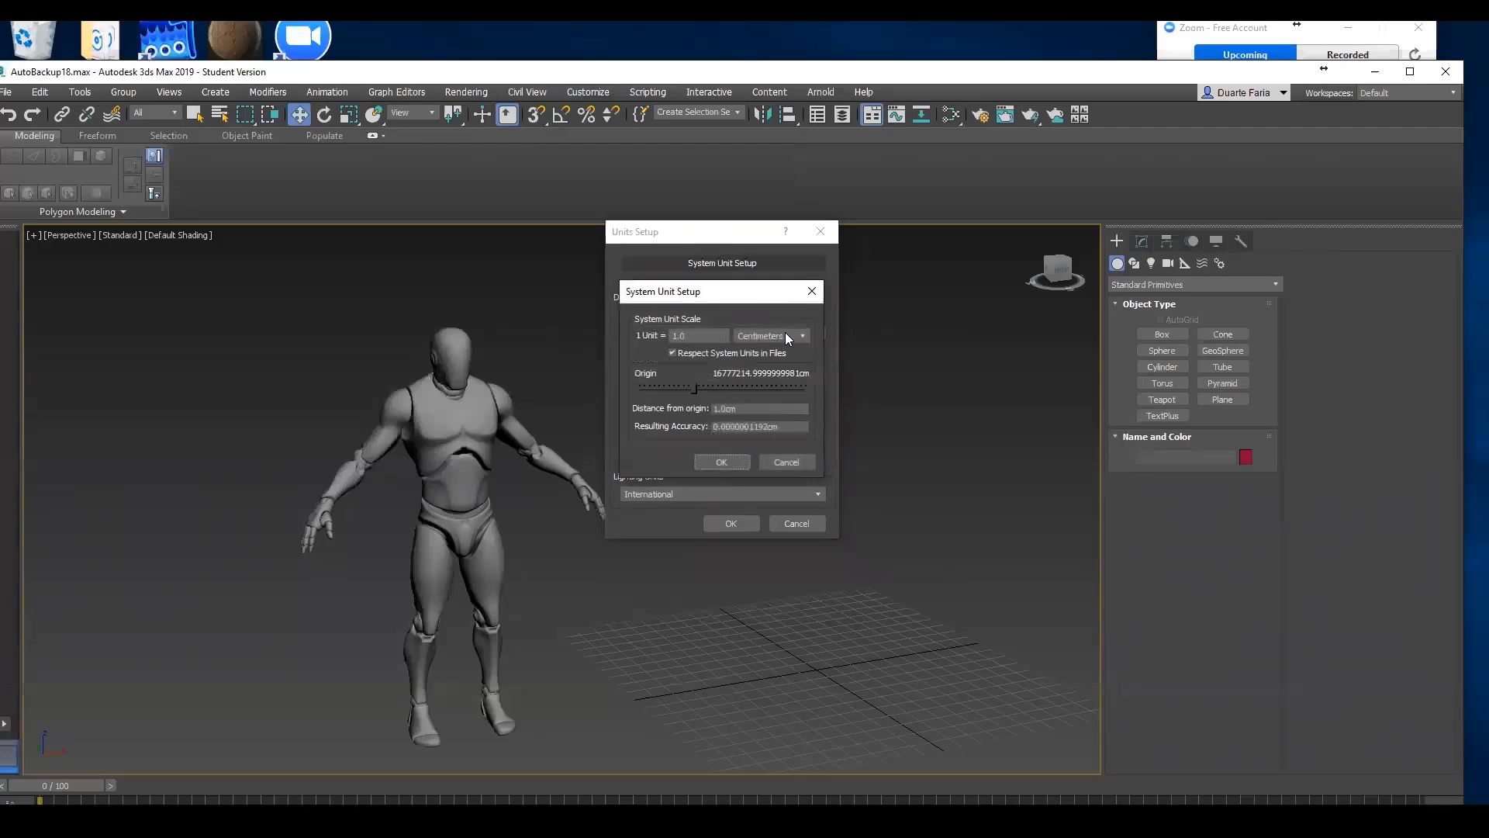
pyautogui.click(723, 462)
pyautogui.click(731, 523)
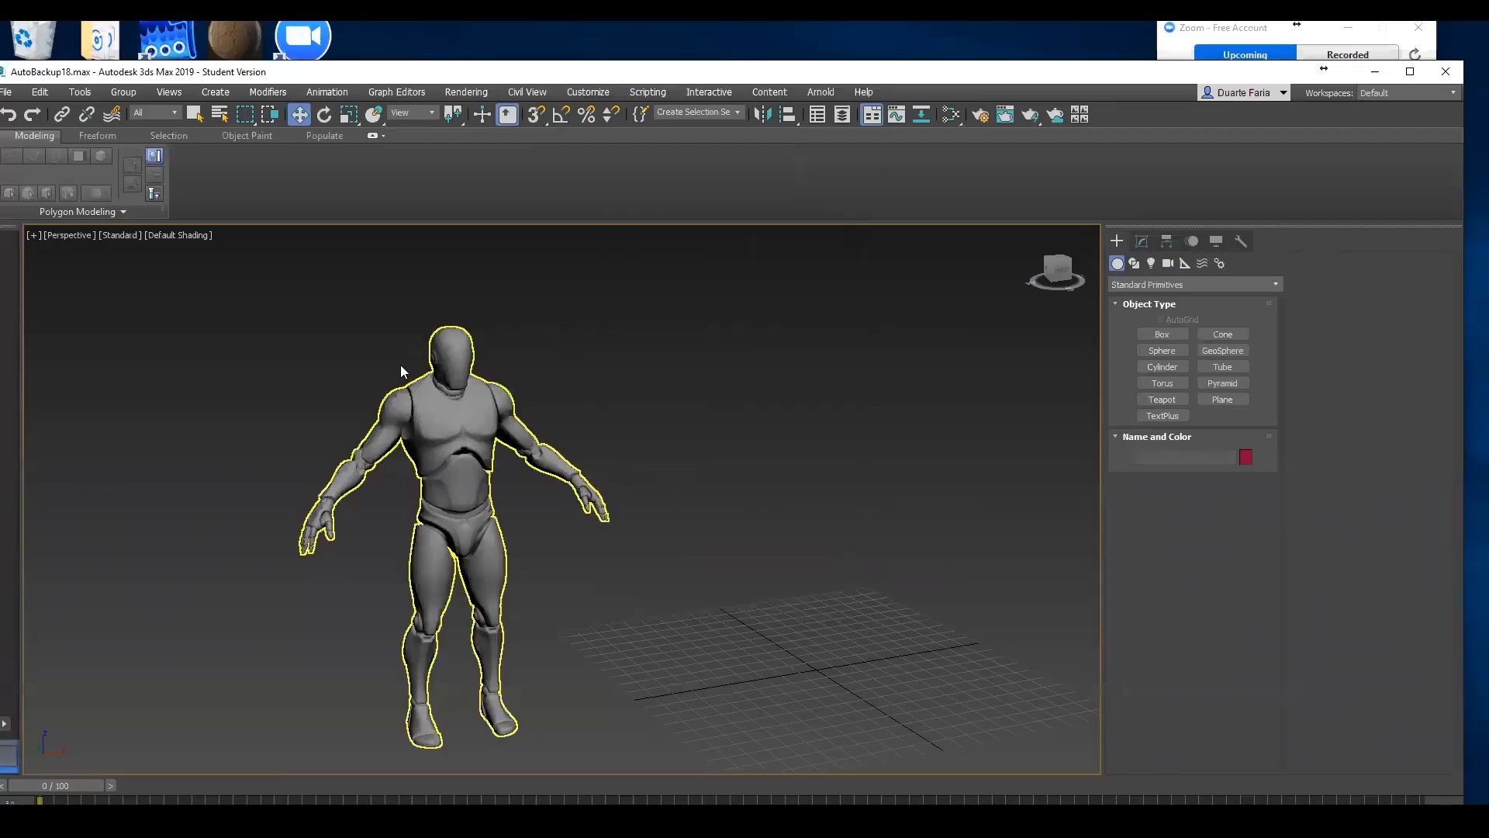
# Examine the mannequin from the front against the grid and check its modifier stack
pyautogui.click(491, 403)
pyautogui.click(723, 531)
pyautogui.moveTo(723, 530); pyautogui.dragTo(761, 522, button='middle')
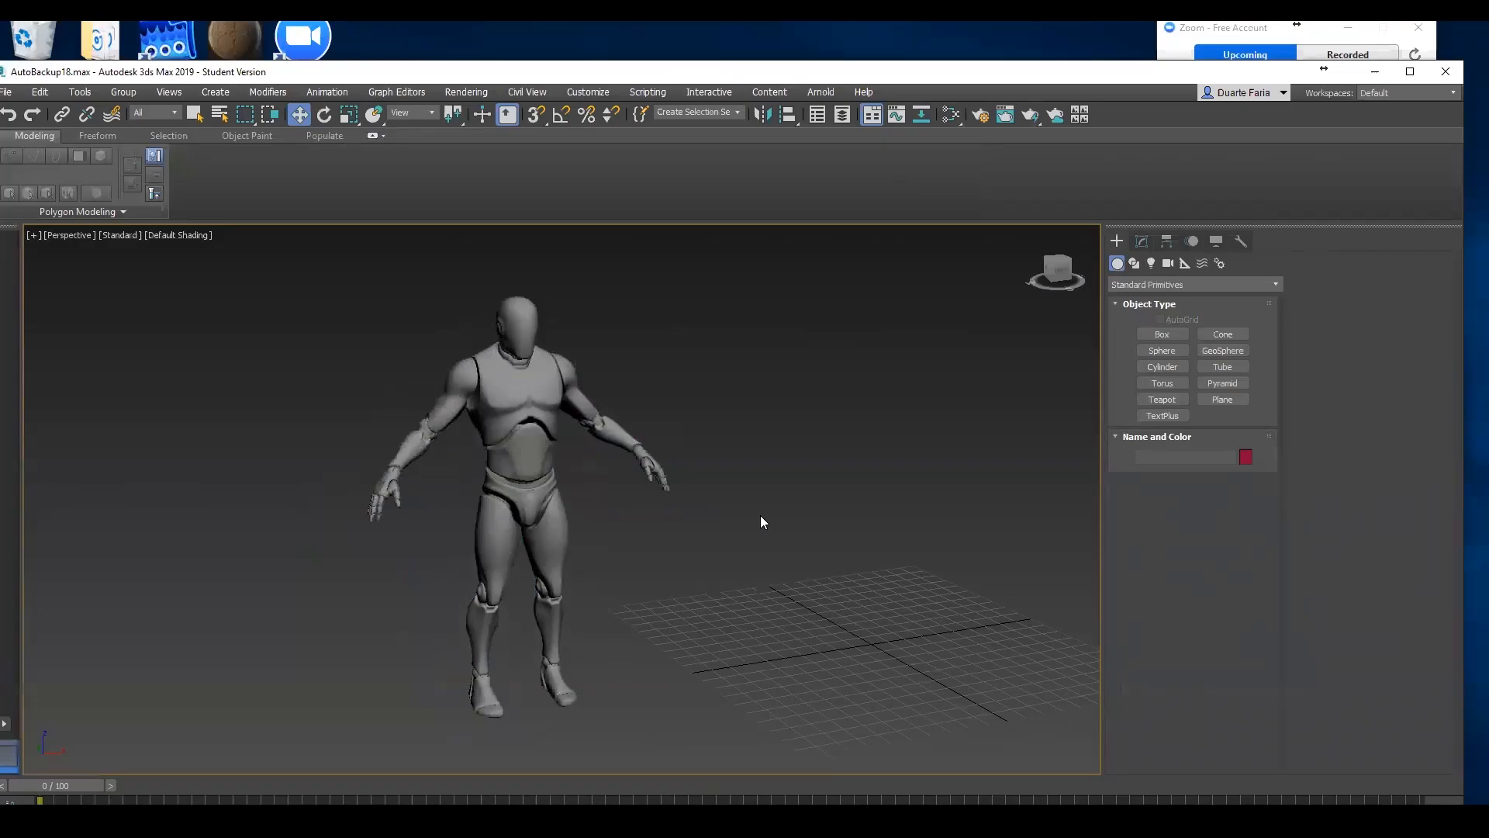
pyautogui.press('f')
pyautogui.scroll(-5, 725, 522)
pyautogui.scroll(3, 689, 453)
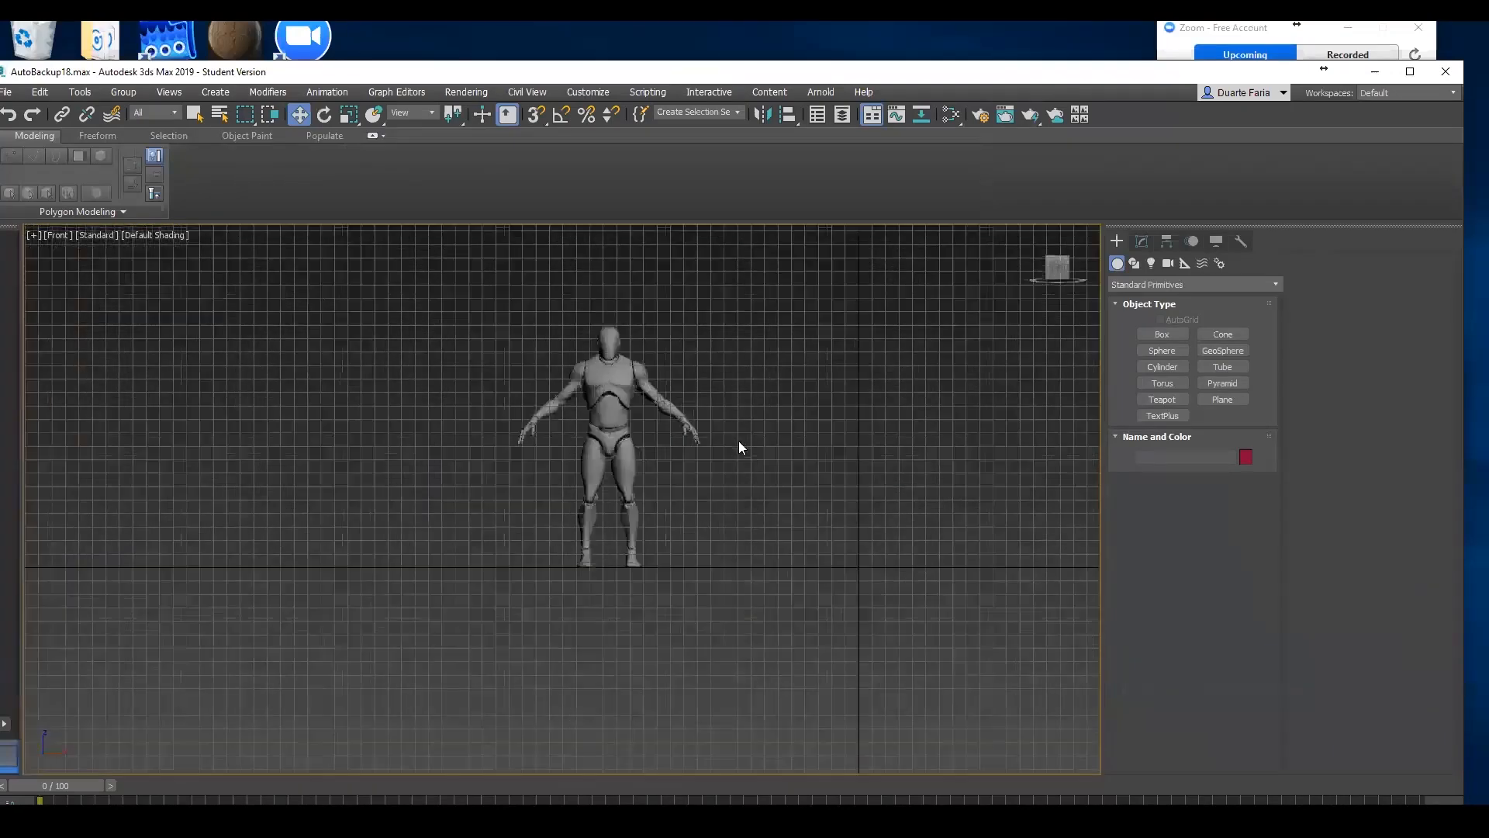
pyautogui.scroll(3, 738, 505)
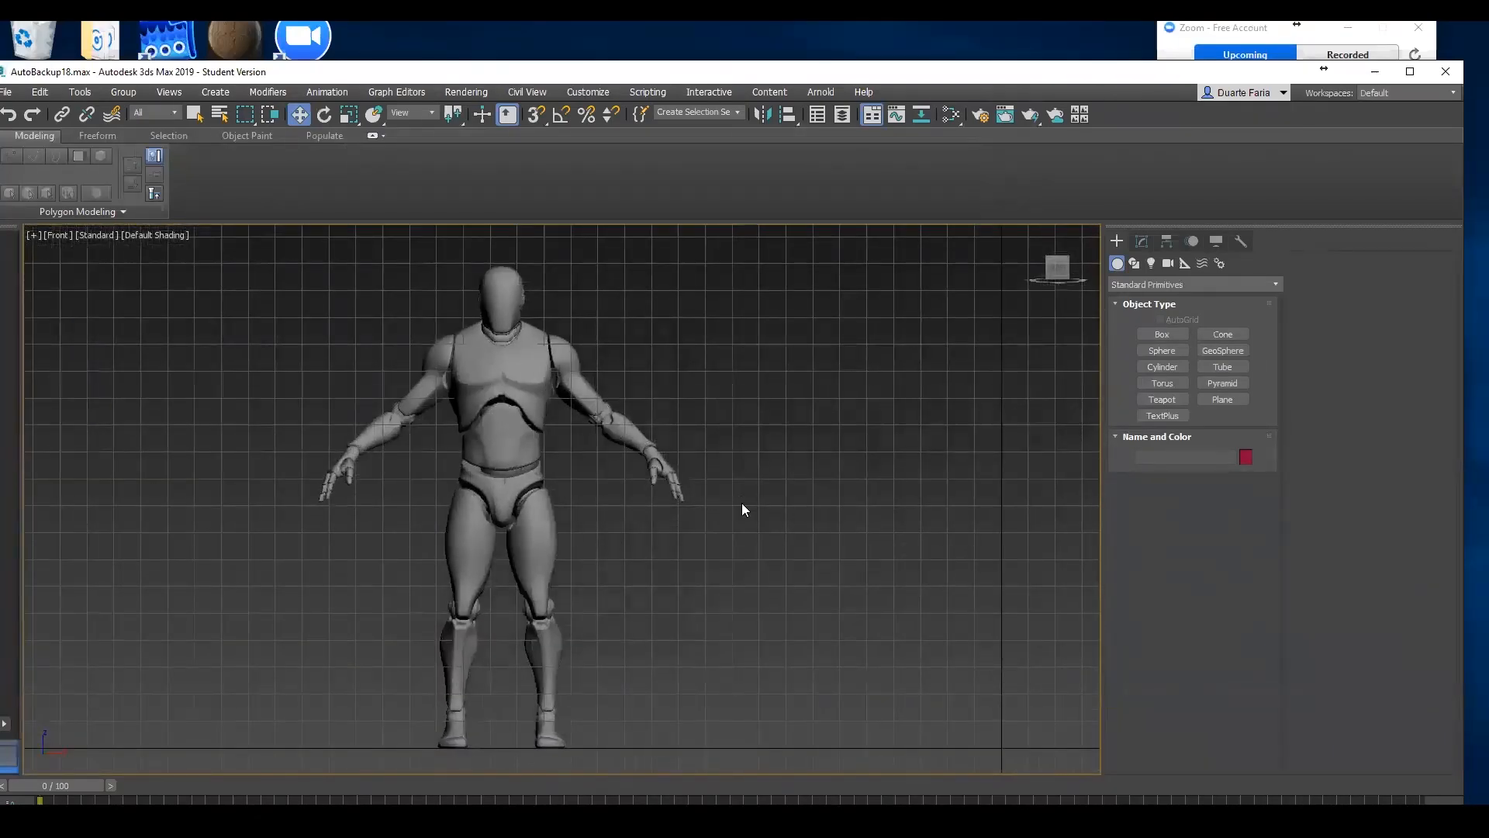
pyautogui.click(550, 416)
pyautogui.click(716, 389)
pyautogui.click(477, 384)
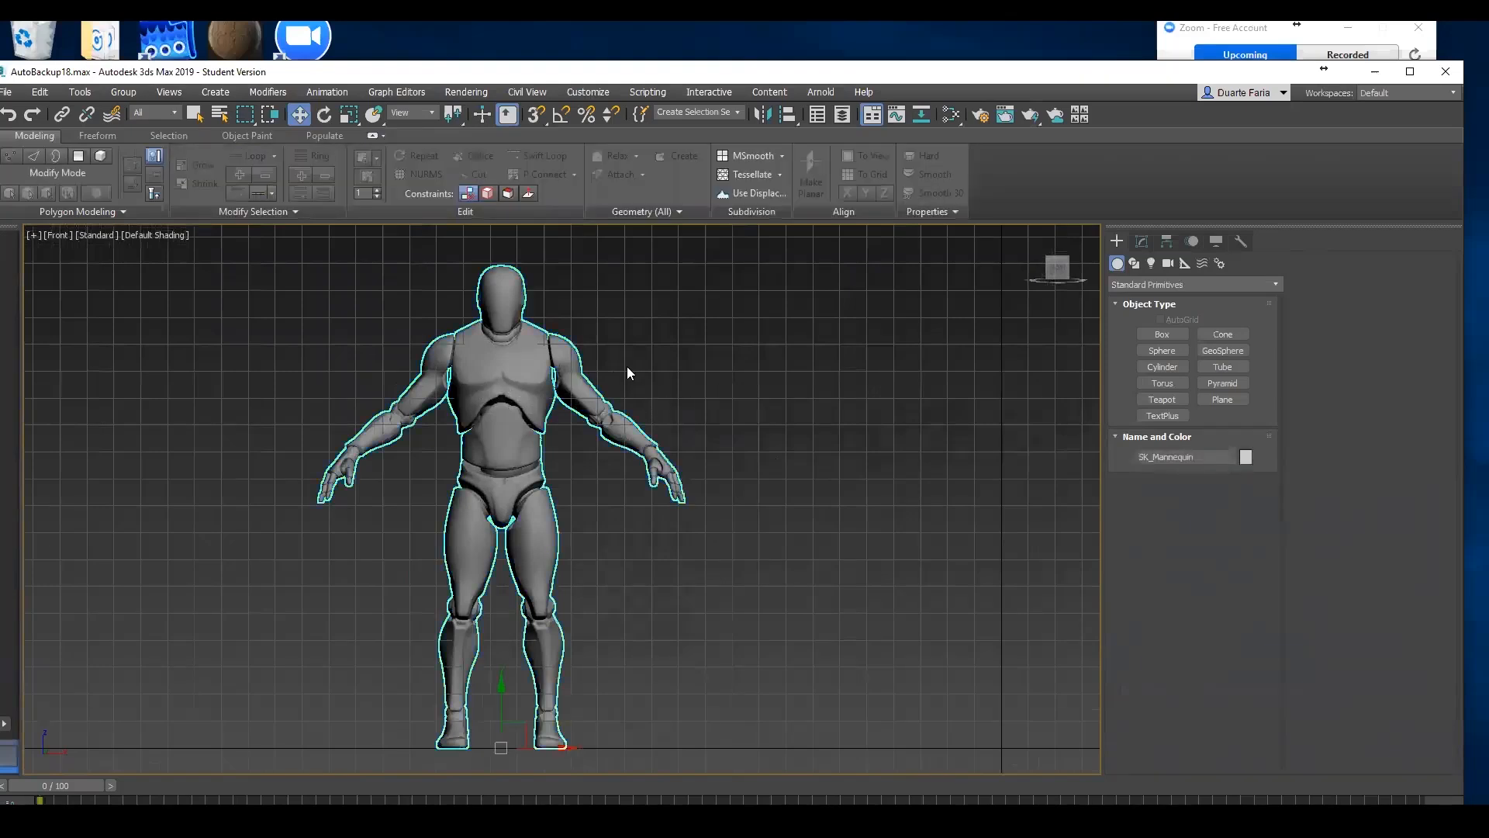
pyautogui.click(626, 373)
pyautogui.click(1142, 240)
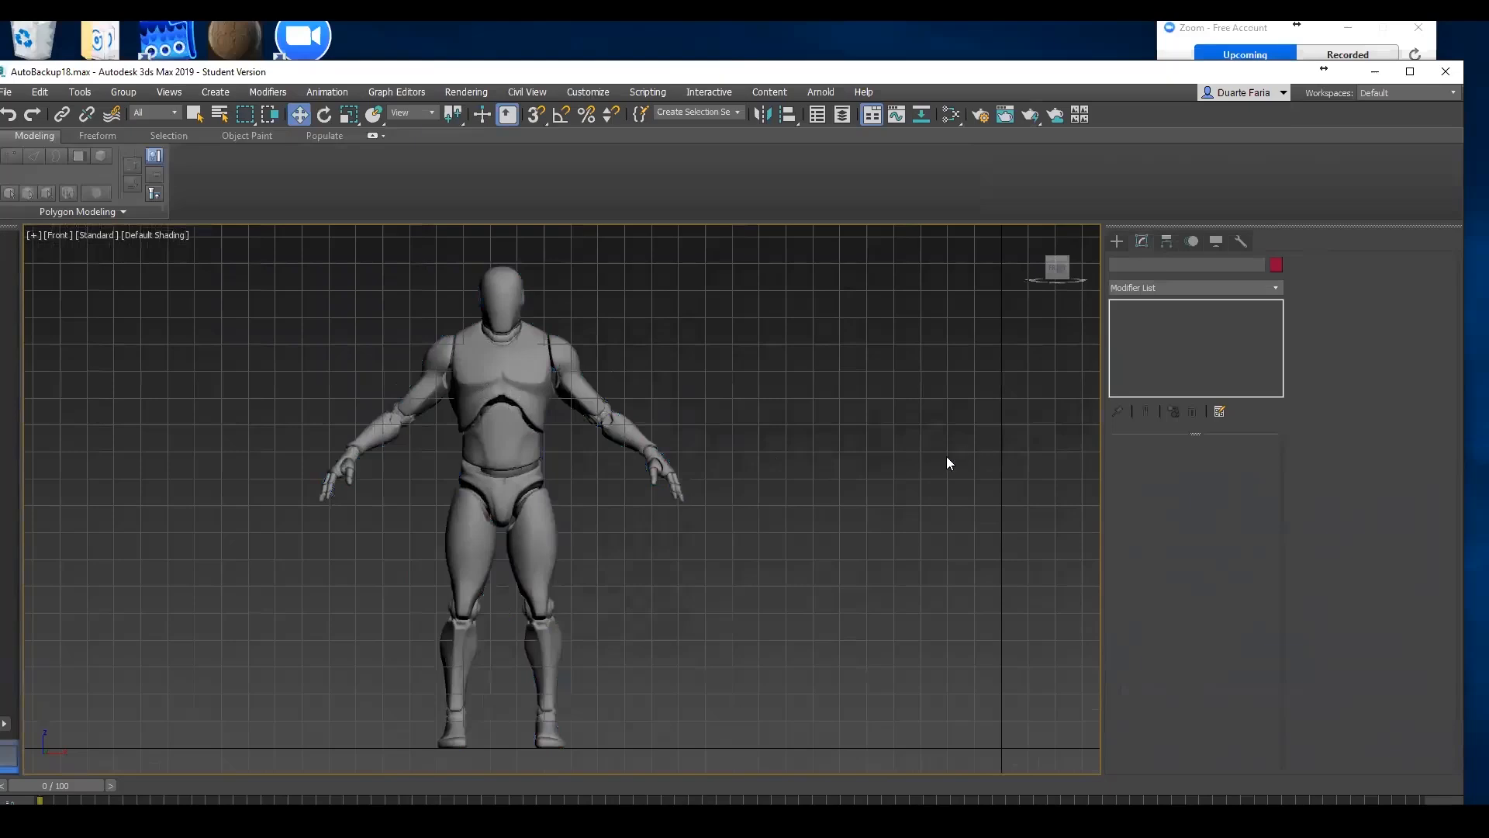
pyautogui.click(512, 416)
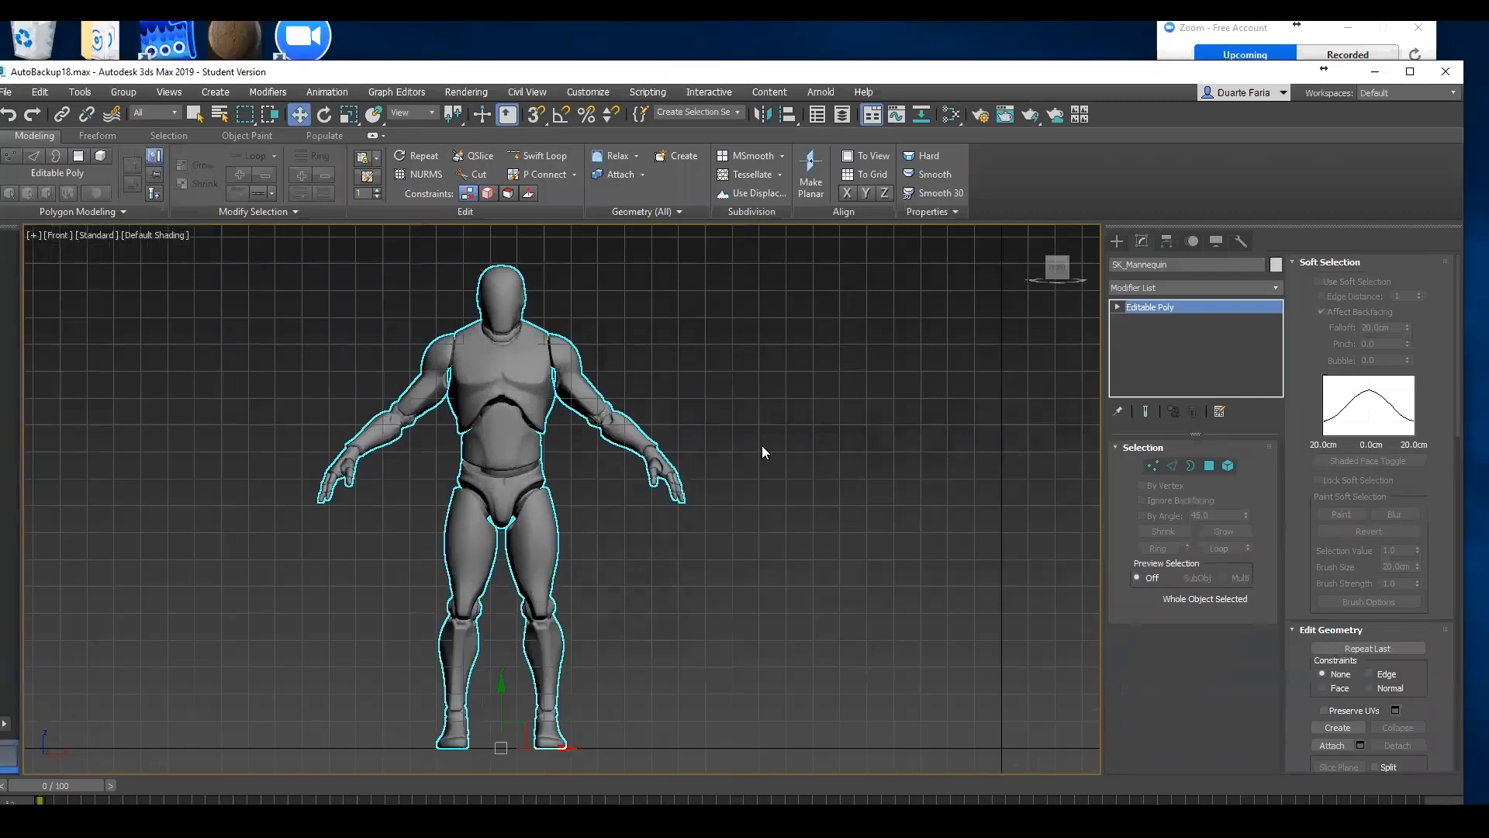
# Draw a flat box beside the mannequin in the front view, about 180 cm long and 37 cm wide
pyautogui.click(1115, 243)
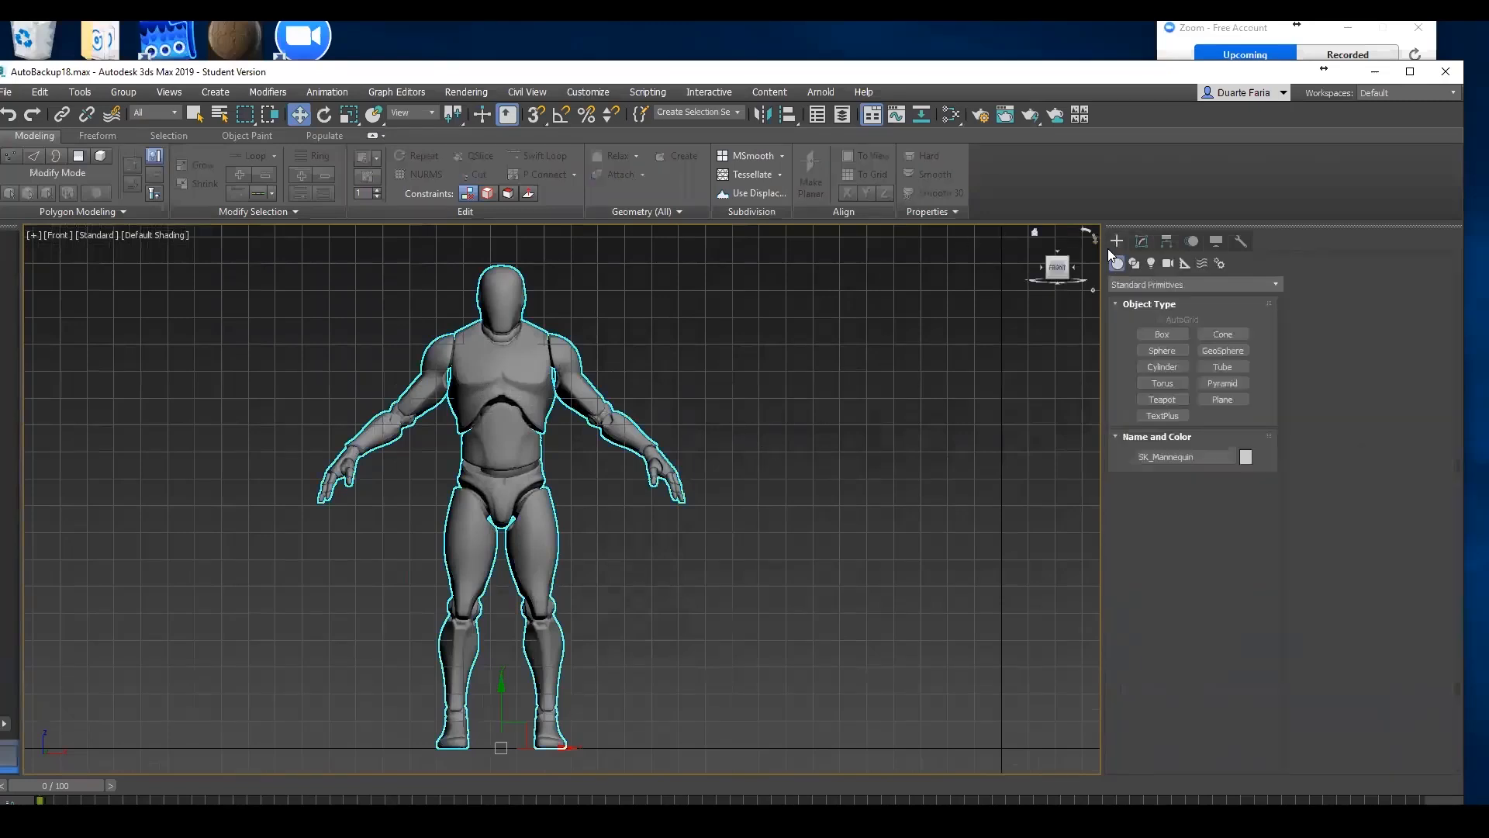
pyautogui.click(1161, 334)
pyautogui.moveTo(784, 746); pyautogui.dragTo(734, 563)
pyautogui.click(734, 563)
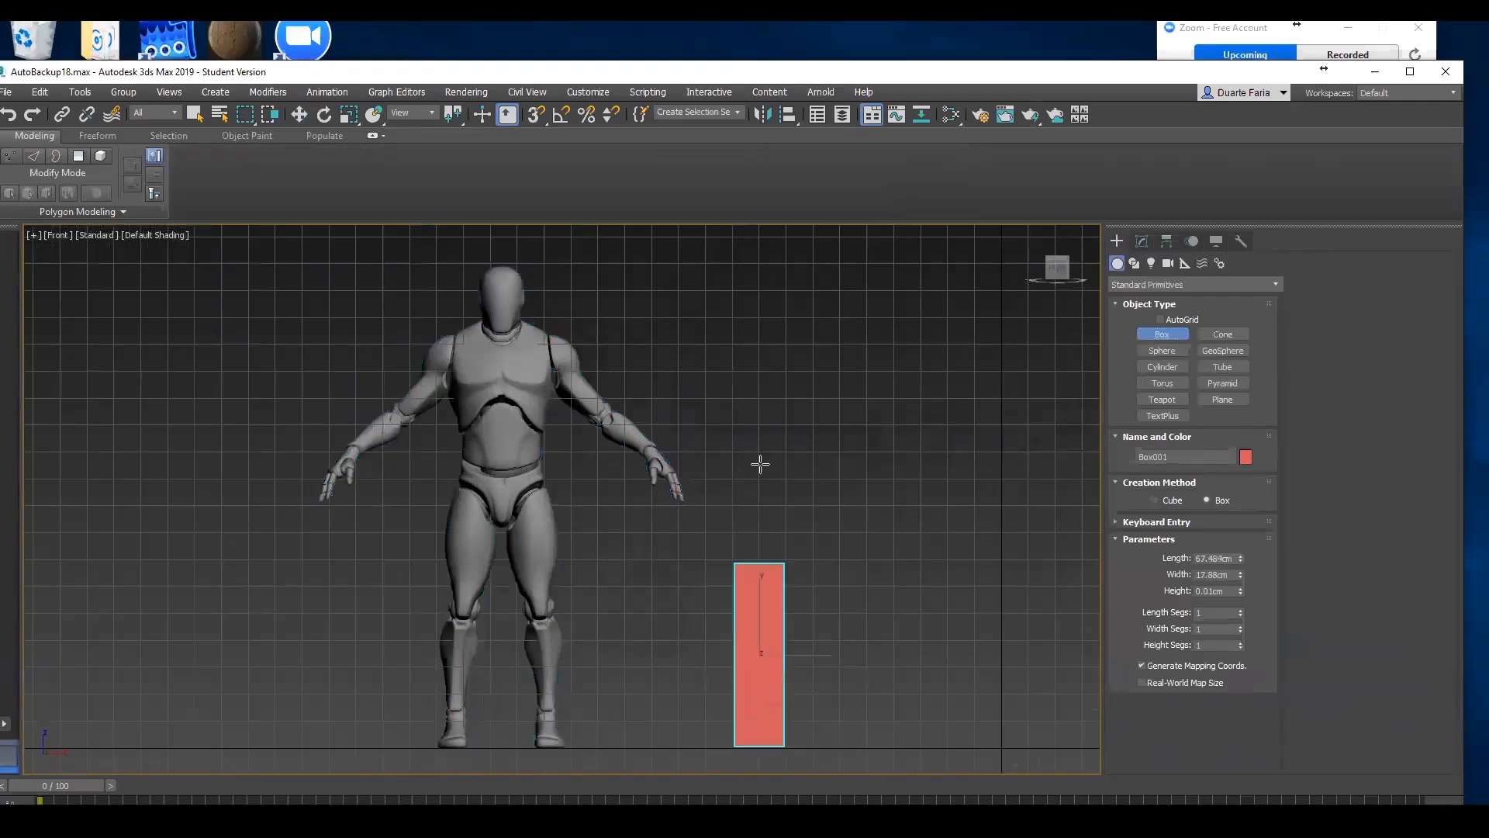
pyautogui.moveTo(760, 464)
pyautogui.mouseDown()
pyautogui.moveTo(705, 276)
pyautogui.moveTo(663, 261)
pyautogui.mouseUp()
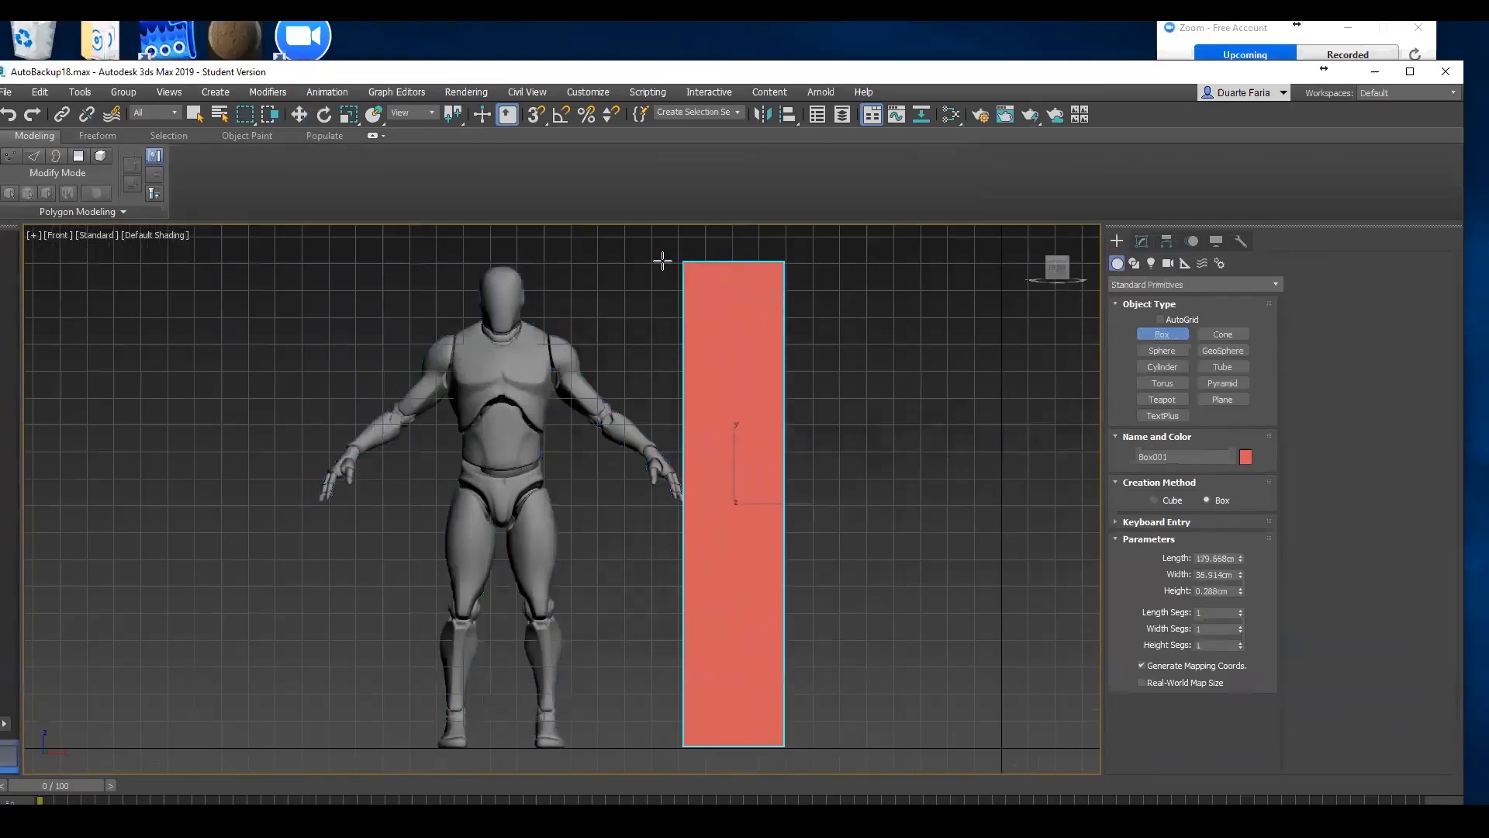
pyautogui.press('w')
# Reduce the flat box's height to 0.188 cm, then delete the box in the perspective view
pyautogui.click(1141, 241)
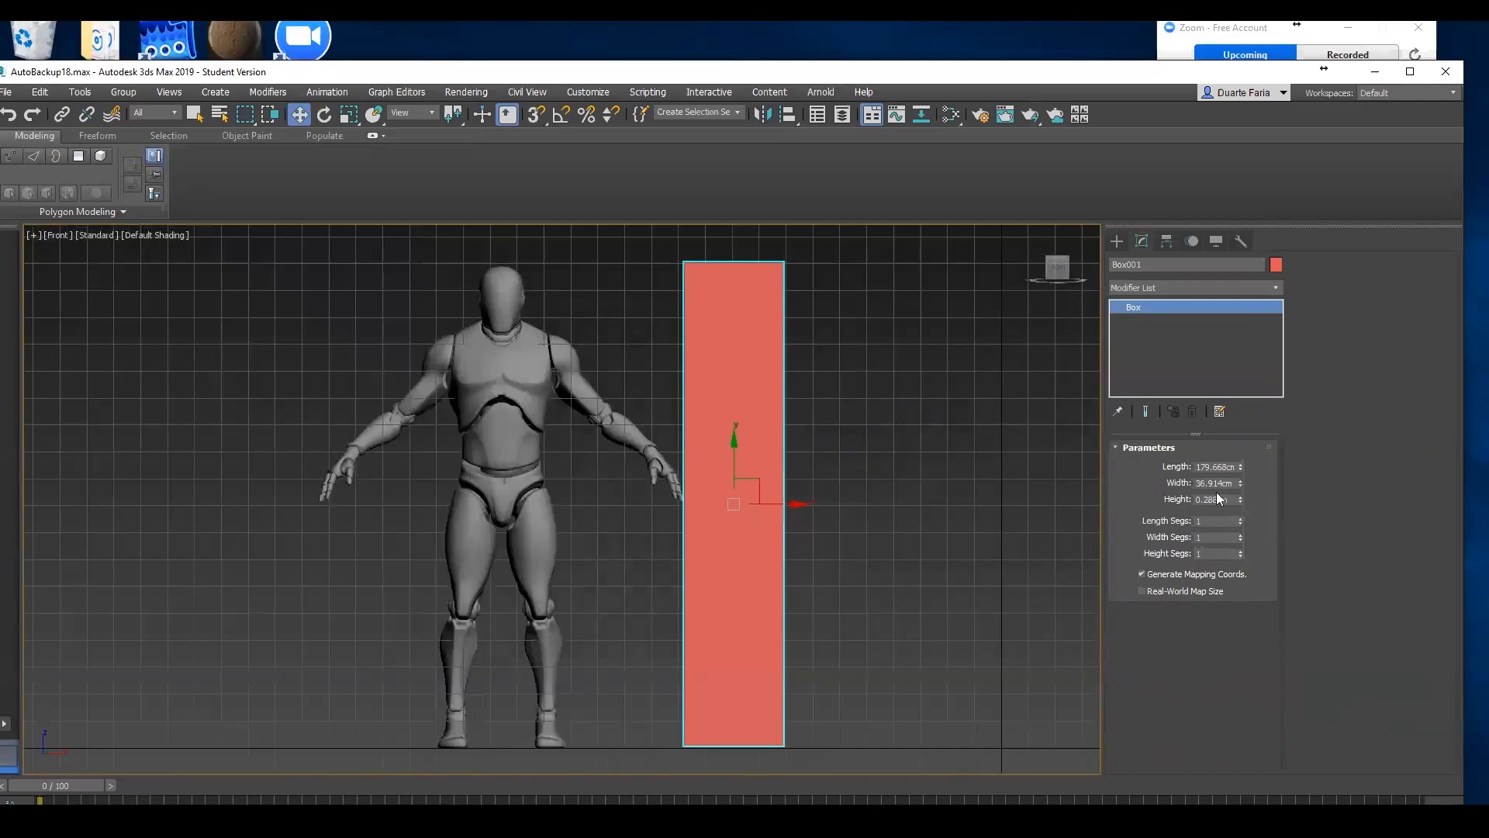
pyautogui.click(1239, 502)
pyautogui.press('p')
pyautogui.scroll(2, 915, 556)
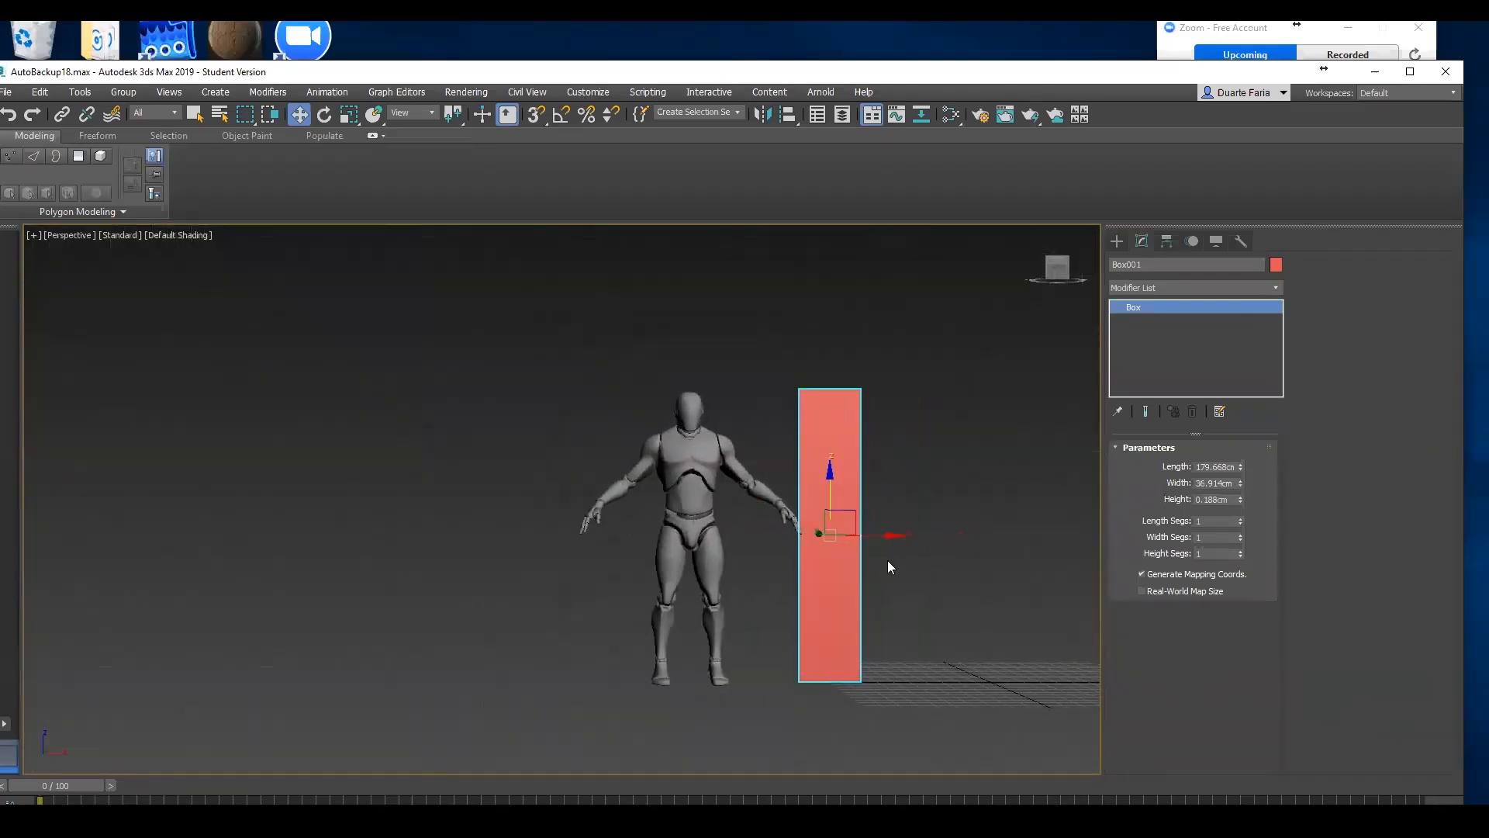
pyautogui.press('Delete')
pyautogui.moveTo(903, 593)
pyautogui.mouseDown(button='middle')
pyautogui.moveTo(862, 565)
pyautogui.moveTo(892, 578)
pyautogui.mouseUp(button='middle')
# Create a standing box on the grid beside the mannequin, about 36 by 40 cm and 140 cm high
pyautogui.click(1117, 244)
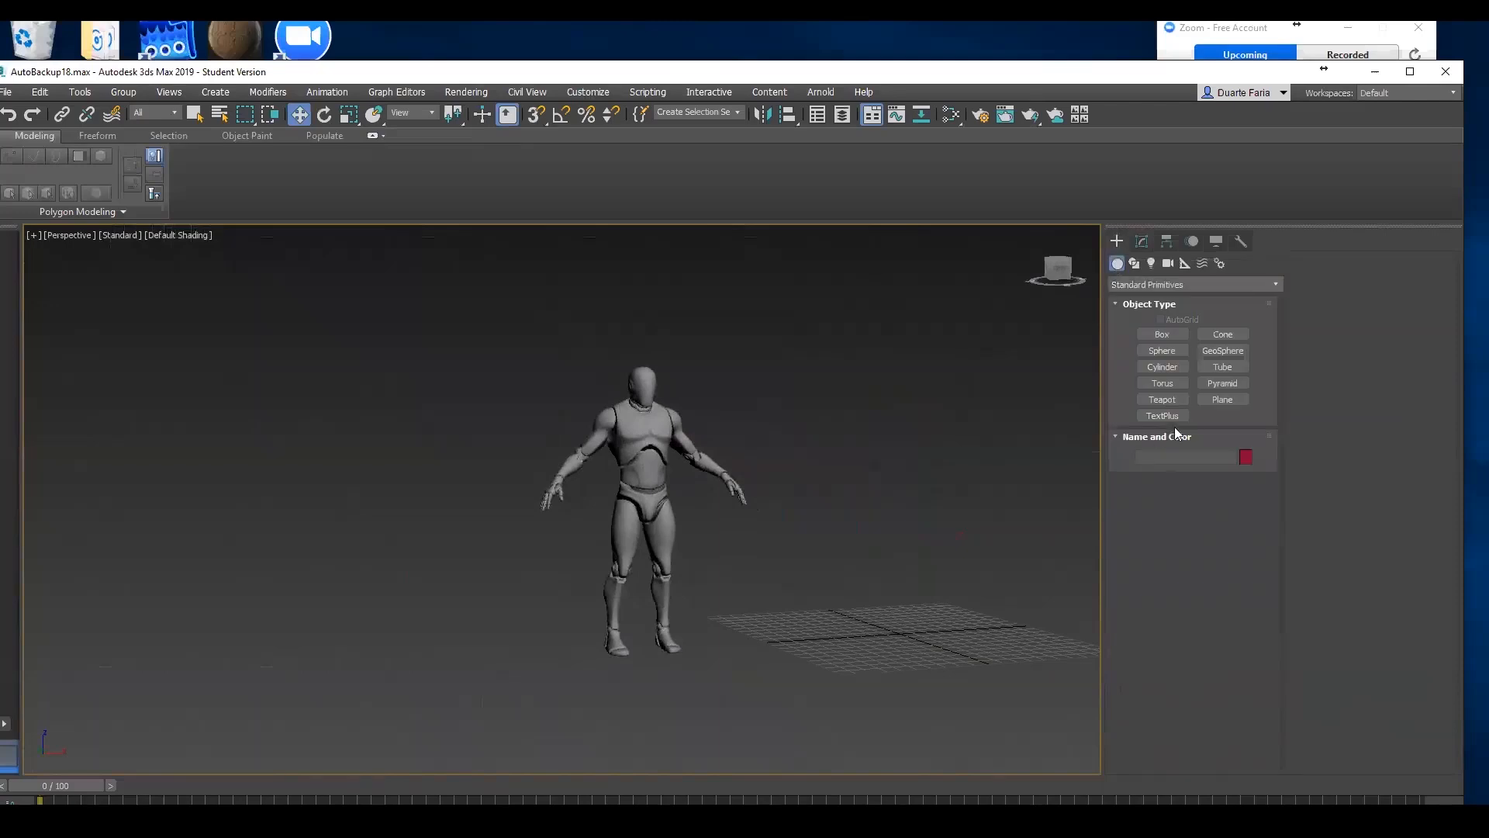
pyautogui.click(1161, 335)
pyautogui.keyDown('alt'); pyautogui.moveTo(973, 512); pyautogui.dragTo(908, 617, button='middle'); pyautogui.keyUp('alt')
pyautogui.moveTo(828, 552); pyautogui.dragTo(801, 598)
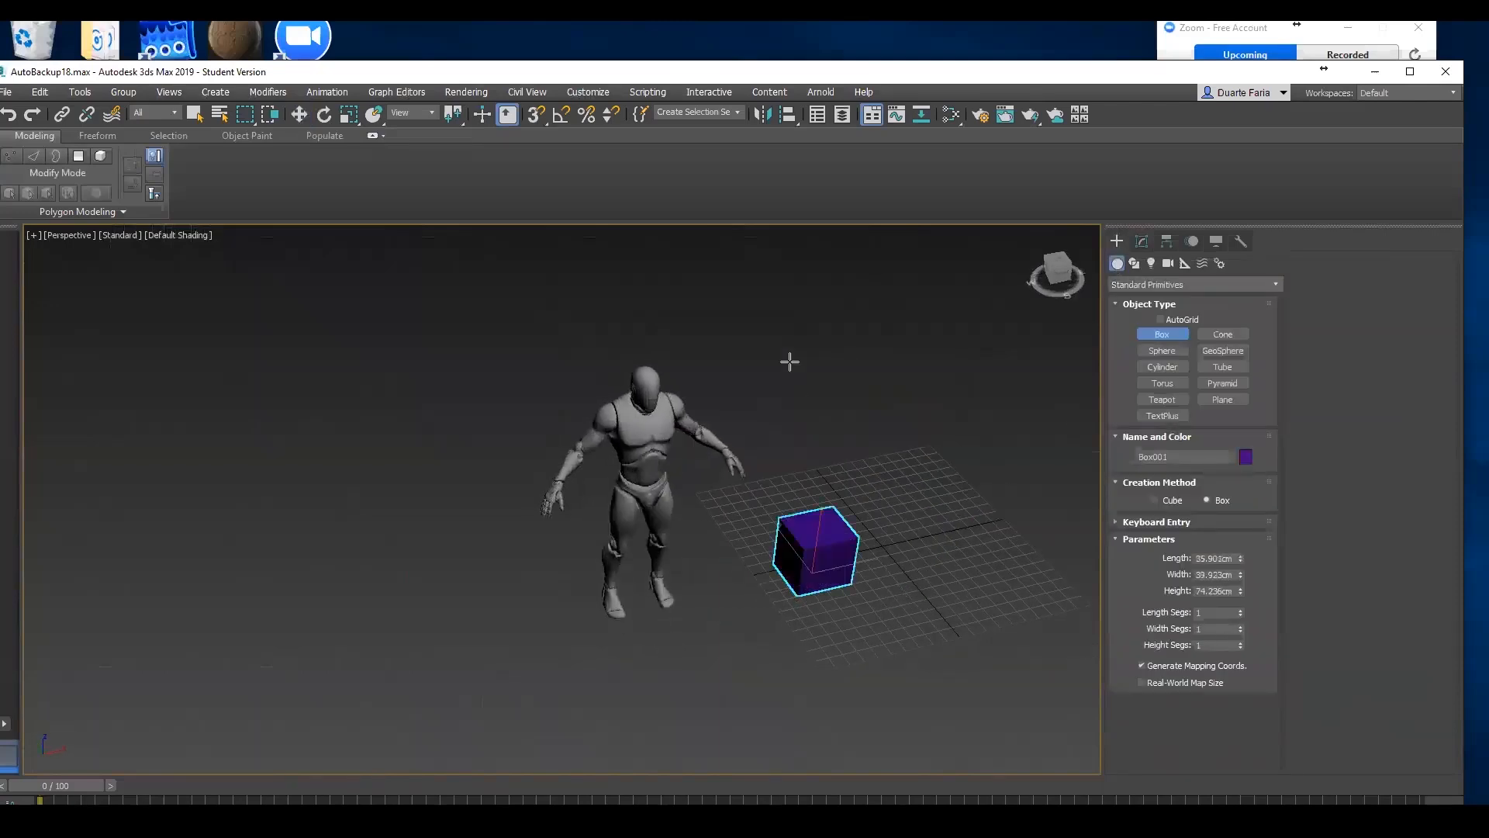
pyautogui.click(794, 399)
pyautogui.press('w')
# Set the box's height to 180 cm and compare it with the mannequin in the front view
pyautogui.click(1143, 244)
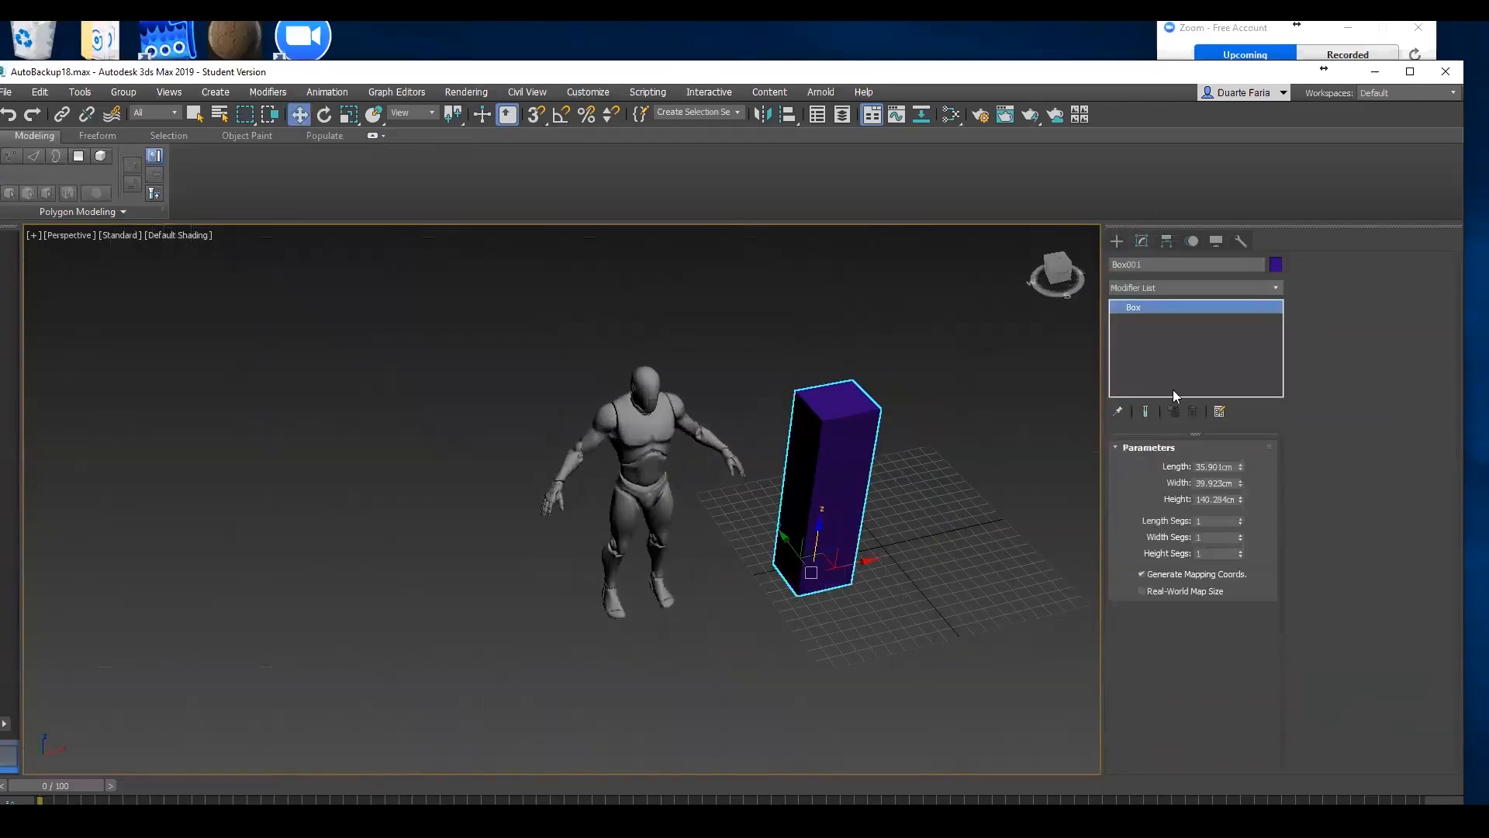
pyautogui.doubleClick(1232, 500)
pyautogui.write('180')
pyautogui.press('Return')
pyautogui.press('f')
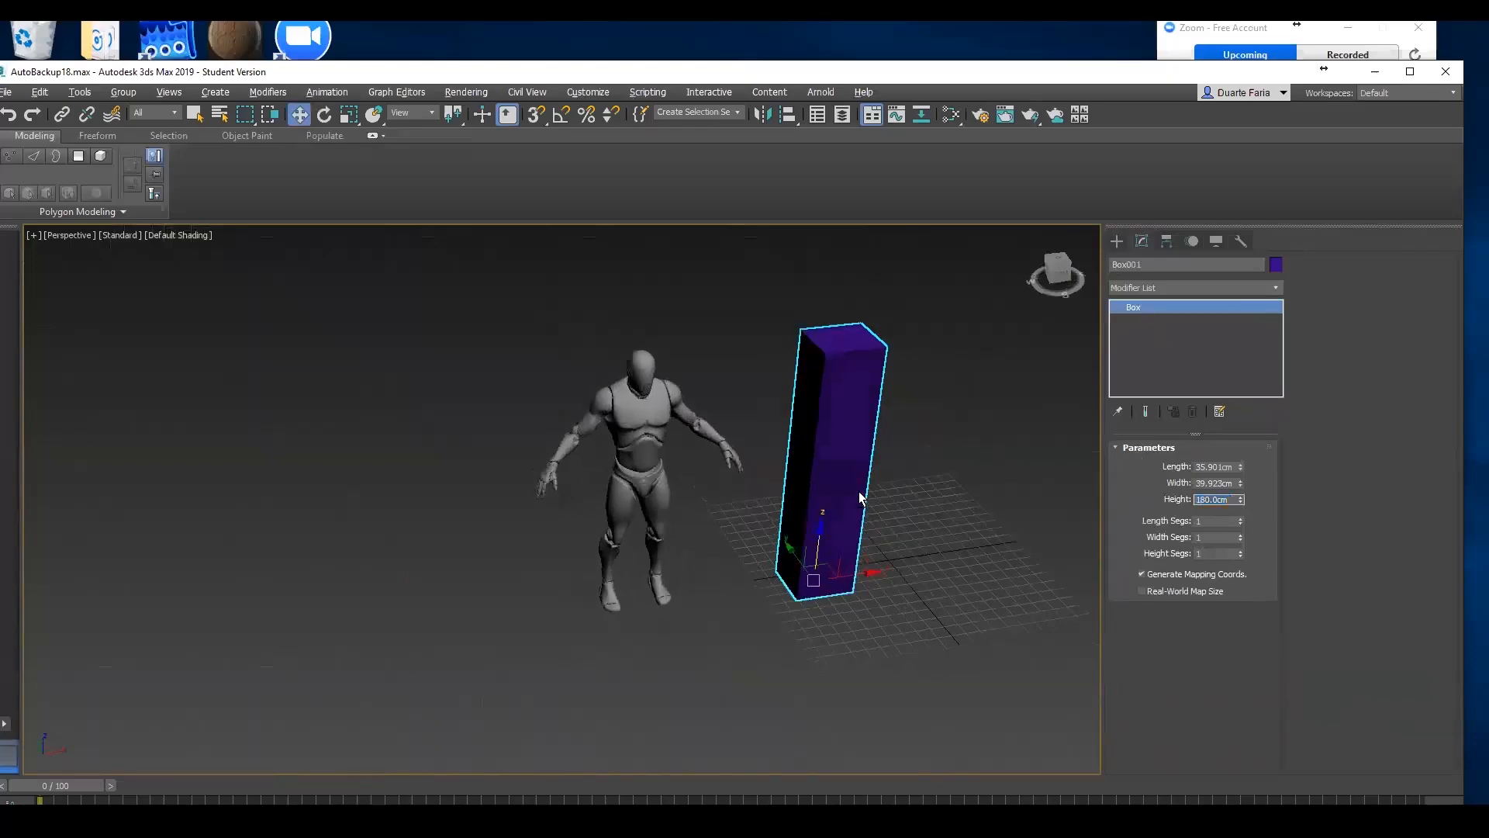
pyautogui.scroll(5, 805, 468)
pyautogui.moveTo(684, 440); pyautogui.dragTo(669, 480, button='middle')
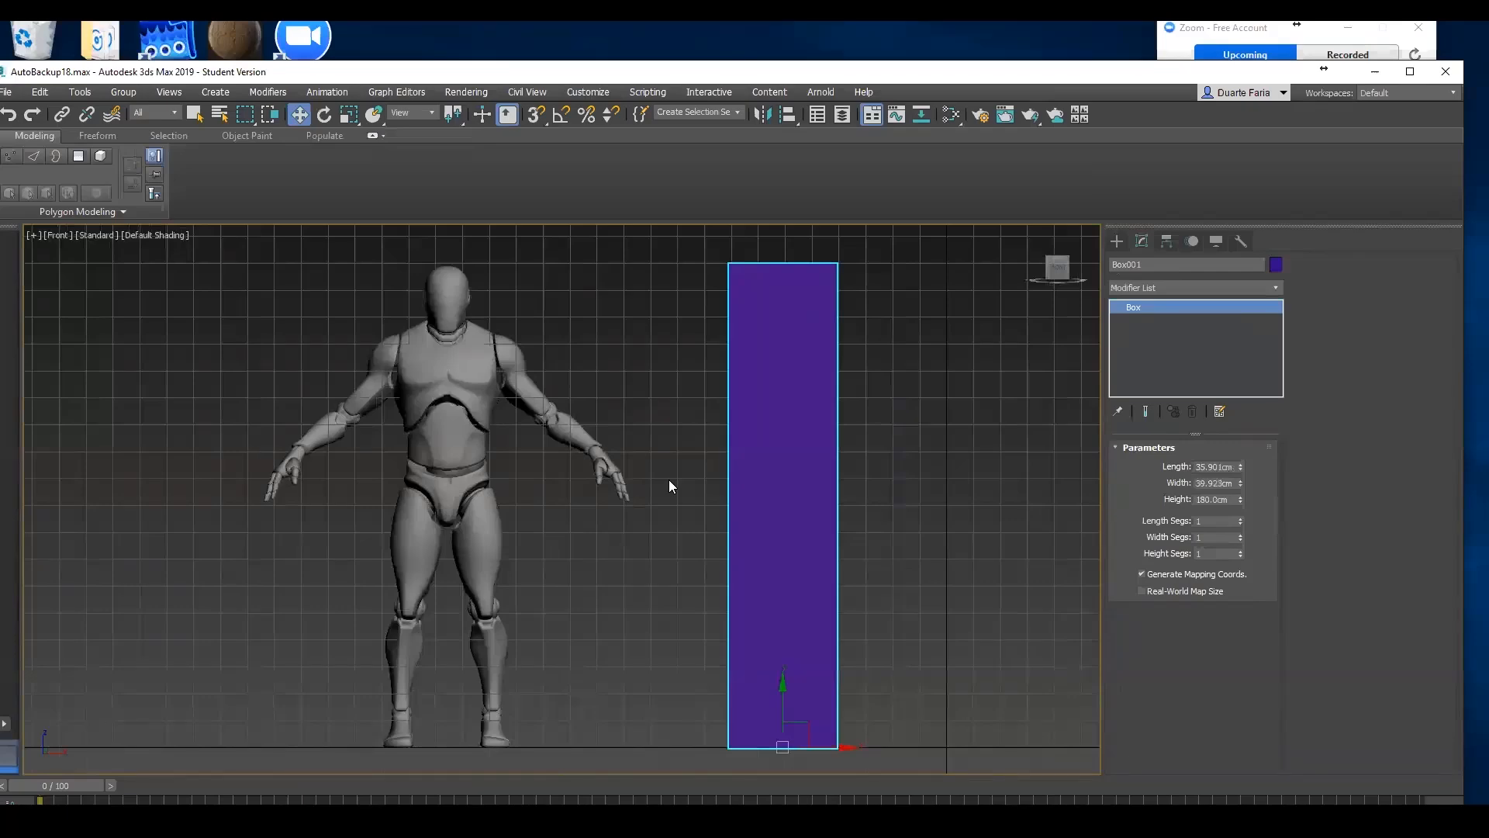
# Delete the 180 cm reference box and return to the perspective view
pyautogui.doubleClick(605, 75)
pyautogui.moveTo(848, 324); pyautogui.dragTo(737, 470, button='middle')
pyautogui.scroll(-3, 840, 371)
pyautogui.press('Delete')
pyautogui.press('p')
pyautogui.scroll(-3, 737, 470)
pyautogui.moveTo(788, 536); pyautogui.dragTo(724, 518, button='middle')
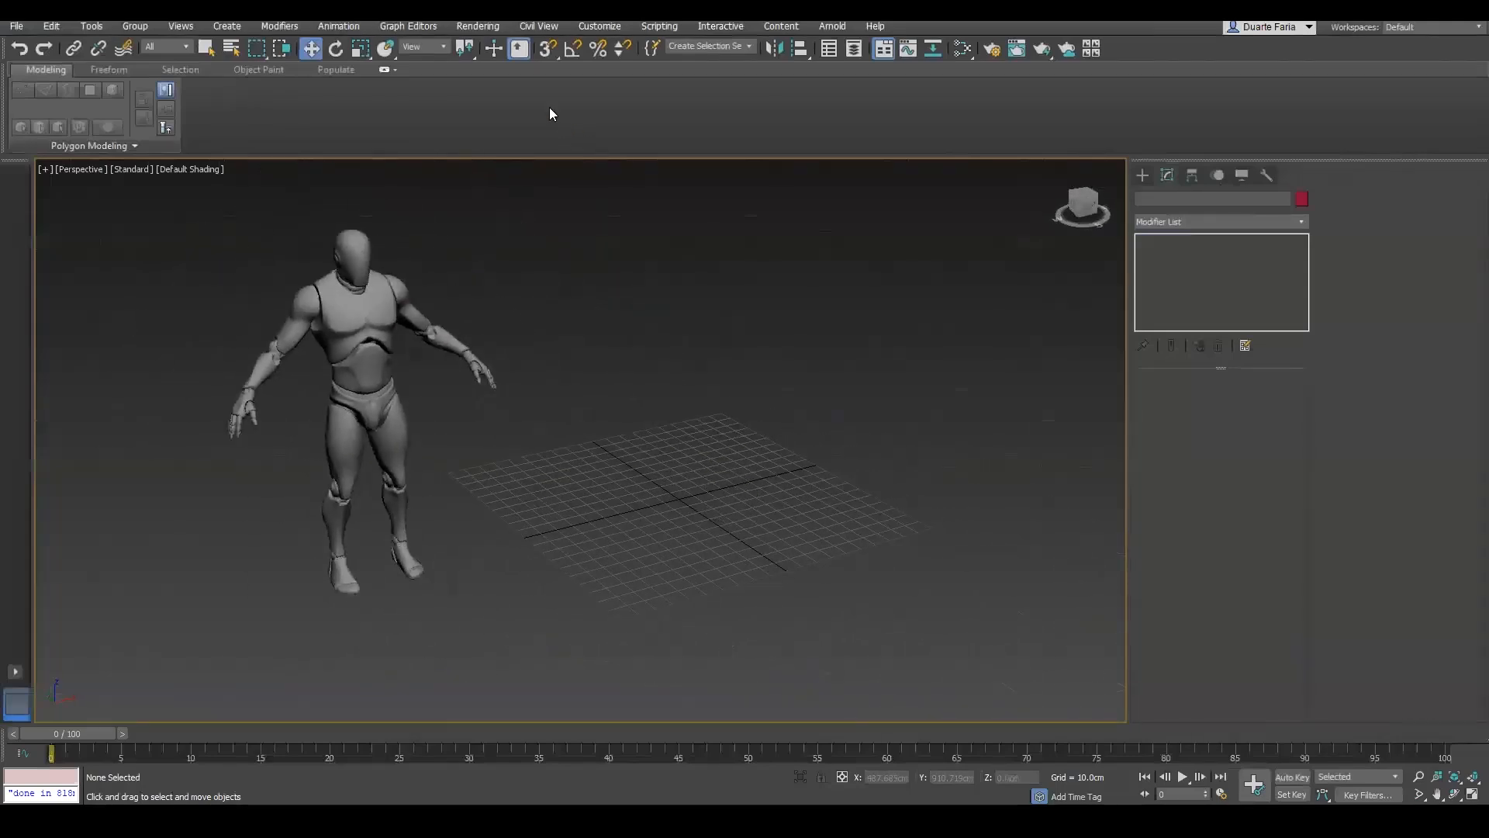
# Create a long, thin wall-like box across the grid, about 12 cm long, 337 cm wide and 88 cm high
pyautogui.doubleClick(417, 12)
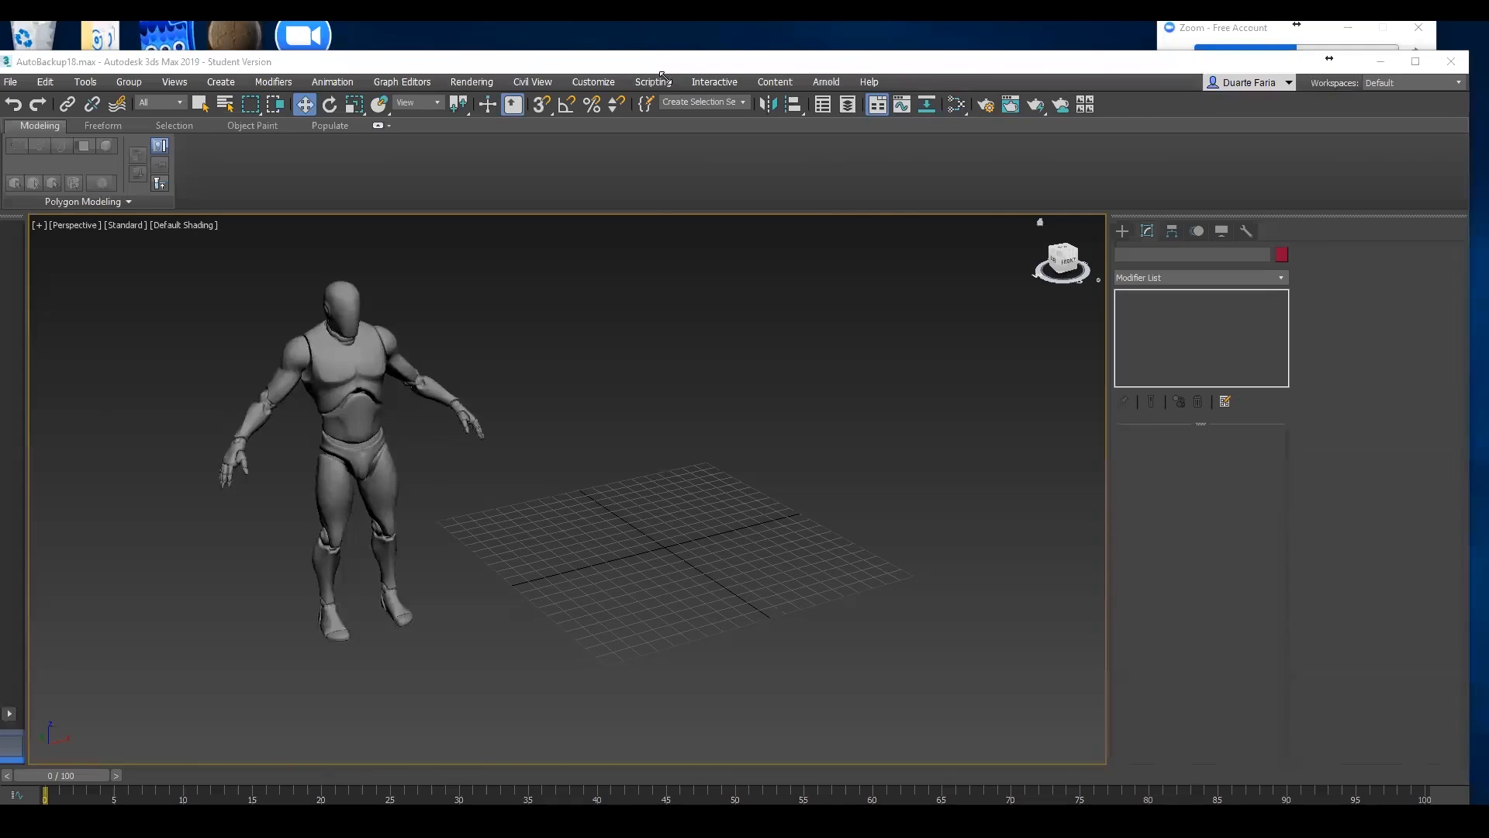
pyautogui.moveTo(663, 72); pyautogui.dragTo(664, 79)
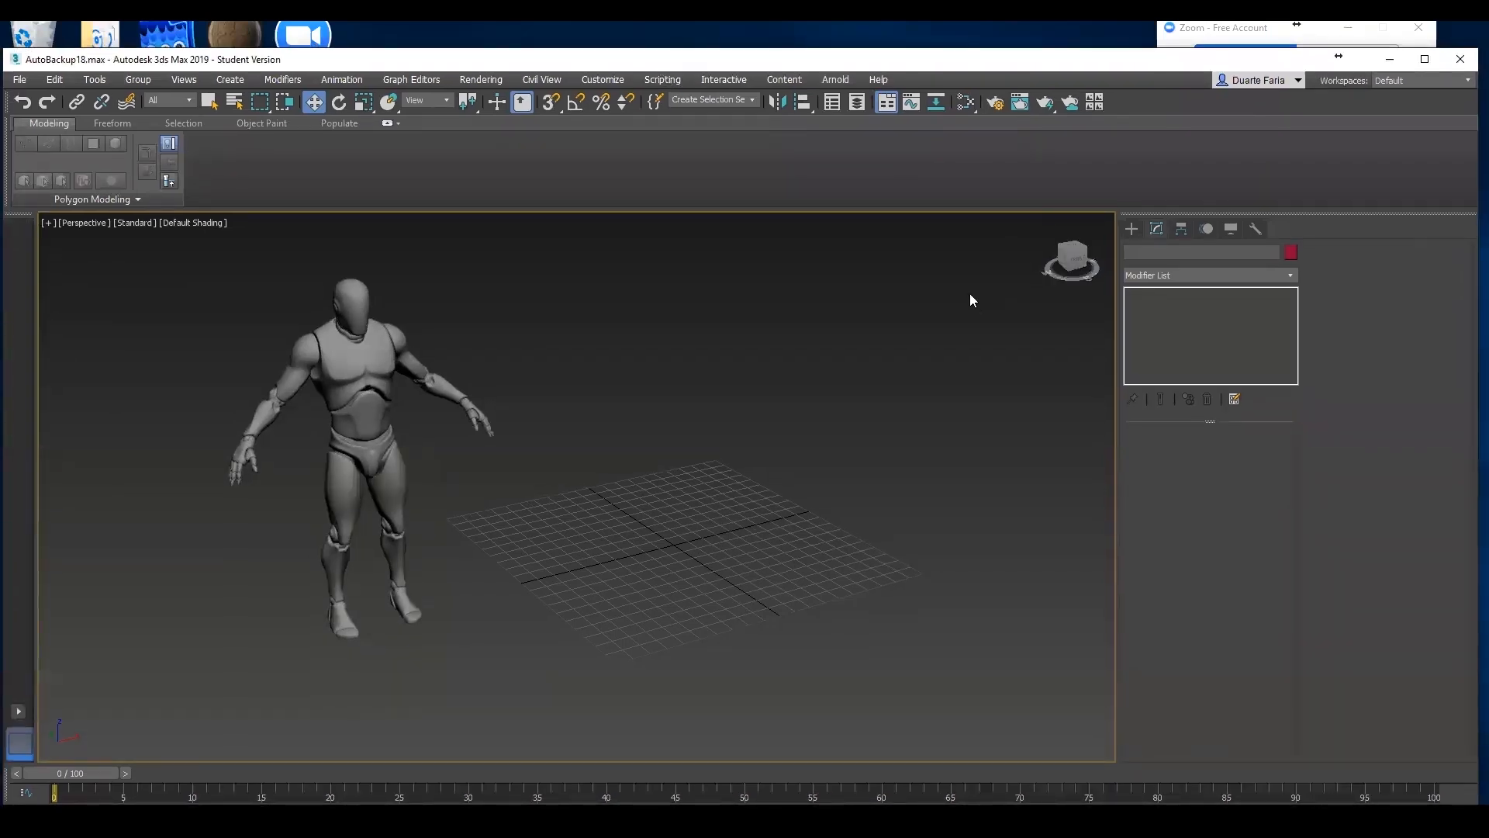
pyautogui.click(1131, 228)
pyautogui.keyDown('alt'); pyautogui.moveTo(1040, 472); pyautogui.dragTo(956, 501, button='middle'); pyautogui.keyUp('alt')
pyautogui.keyDown('alt'); pyautogui.moveTo(910, 474); pyautogui.dragTo(872, 474, button='middle'); pyautogui.keyUp('alt')
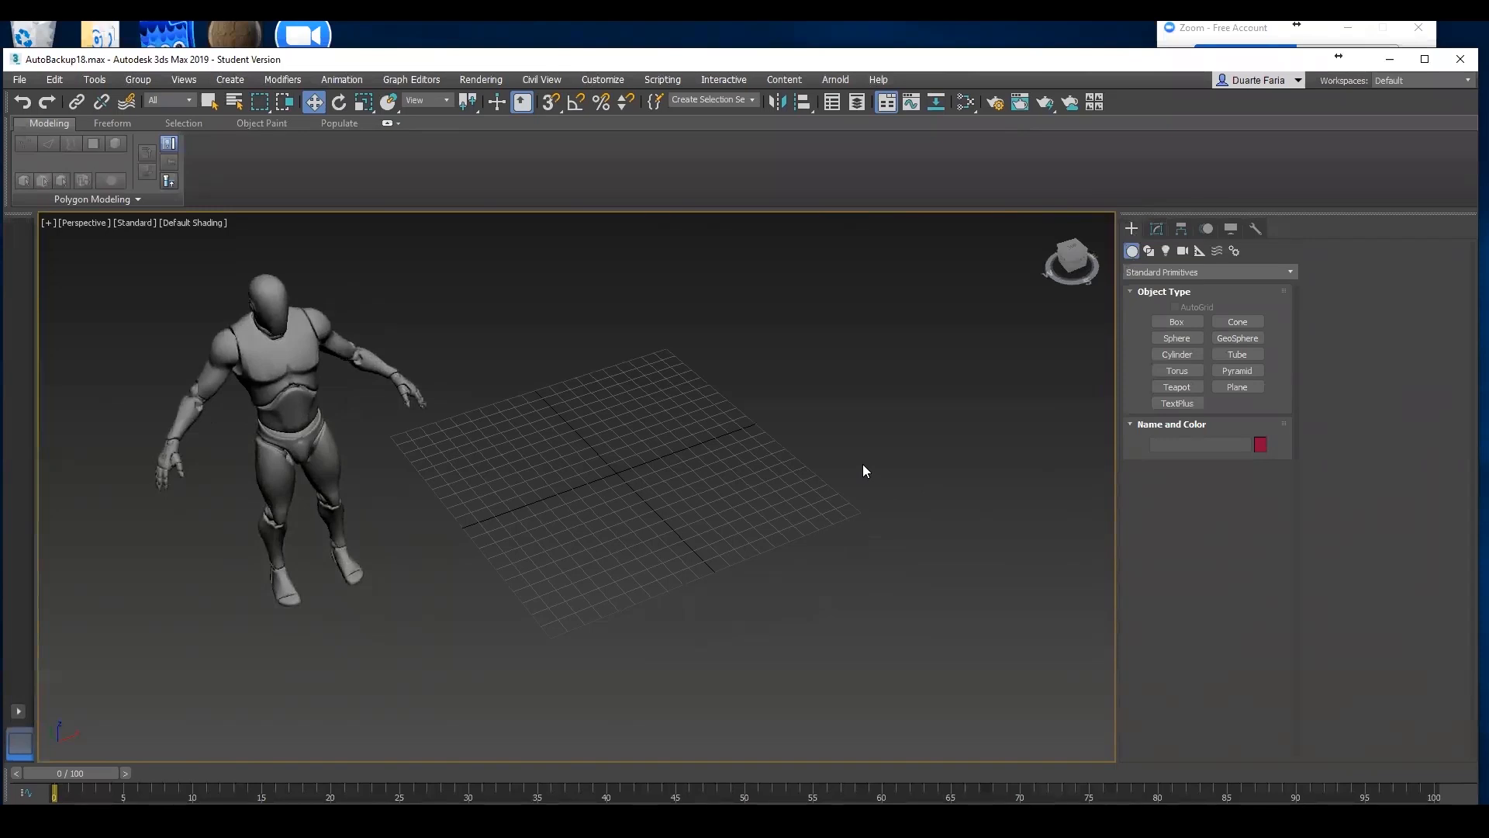
pyautogui.click(1176, 322)
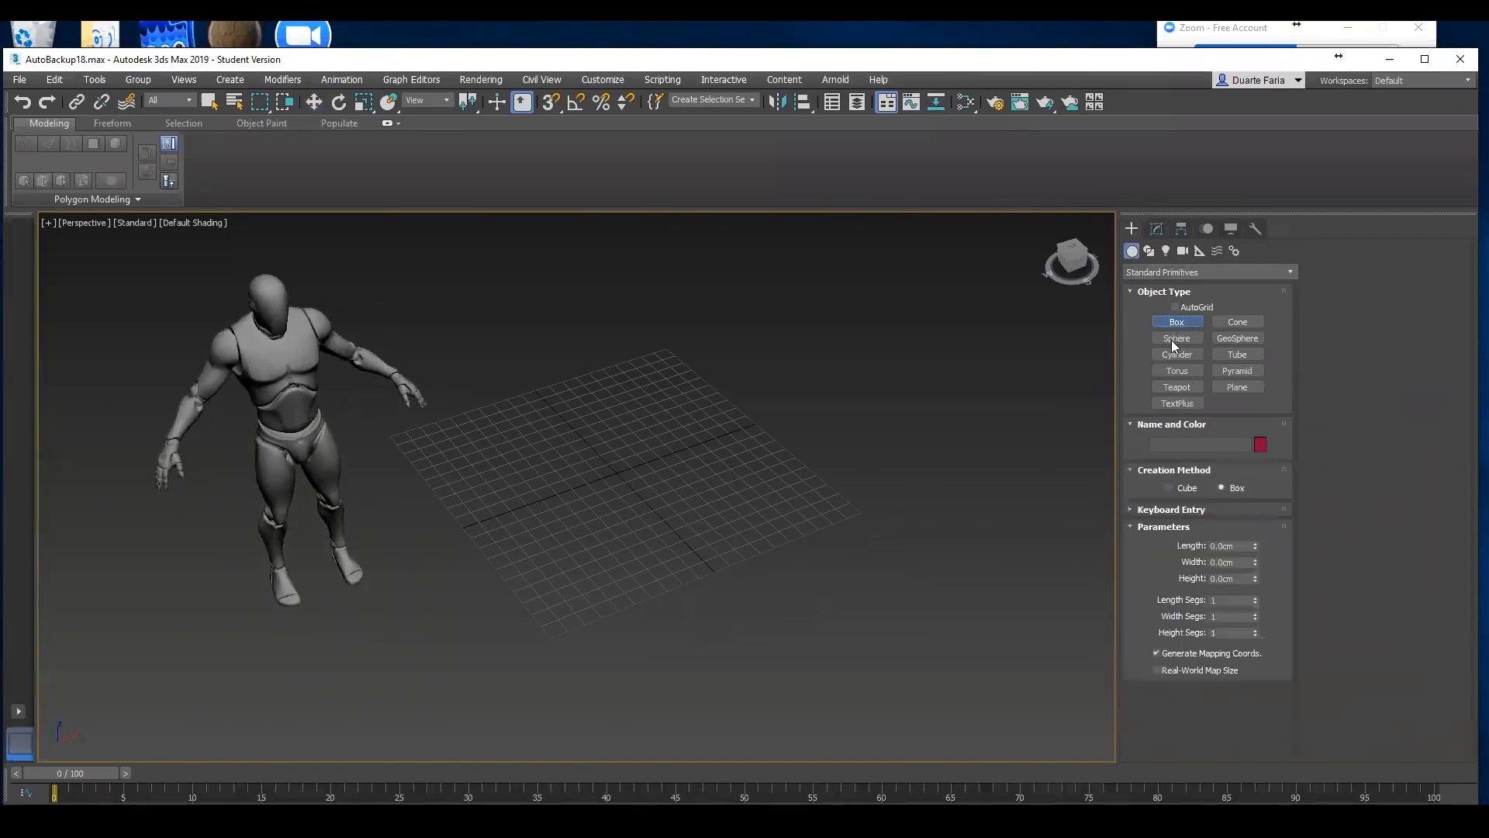
pyautogui.keyDown('alt'); pyautogui.moveTo(792, 470); pyautogui.dragTo(682, 492, button='middle'); pyautogui.keyUp('alt')
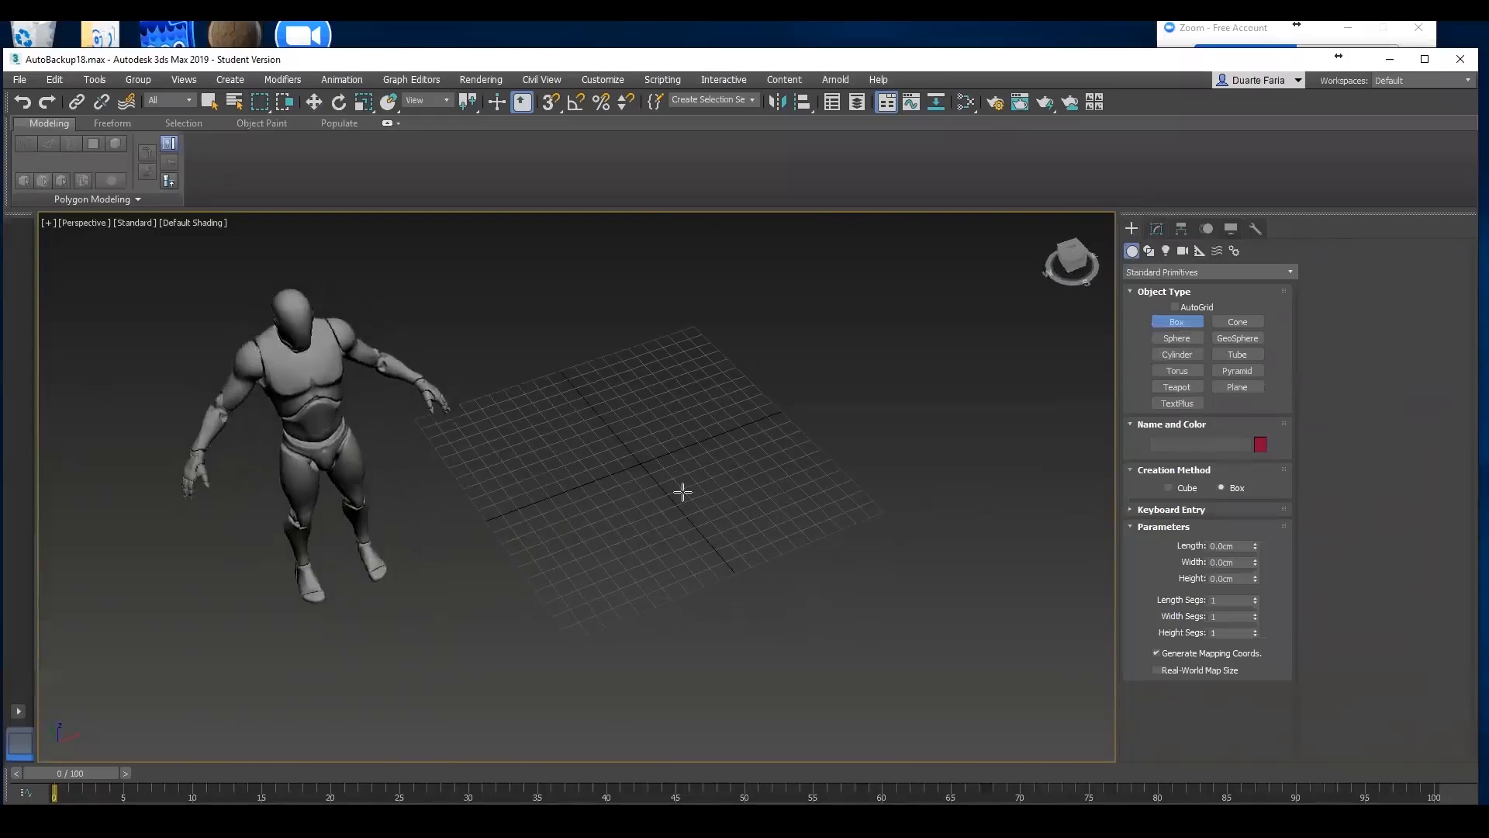
pyautogui.moveTo(482, 502); pyautogui.dragTo(957, 339)
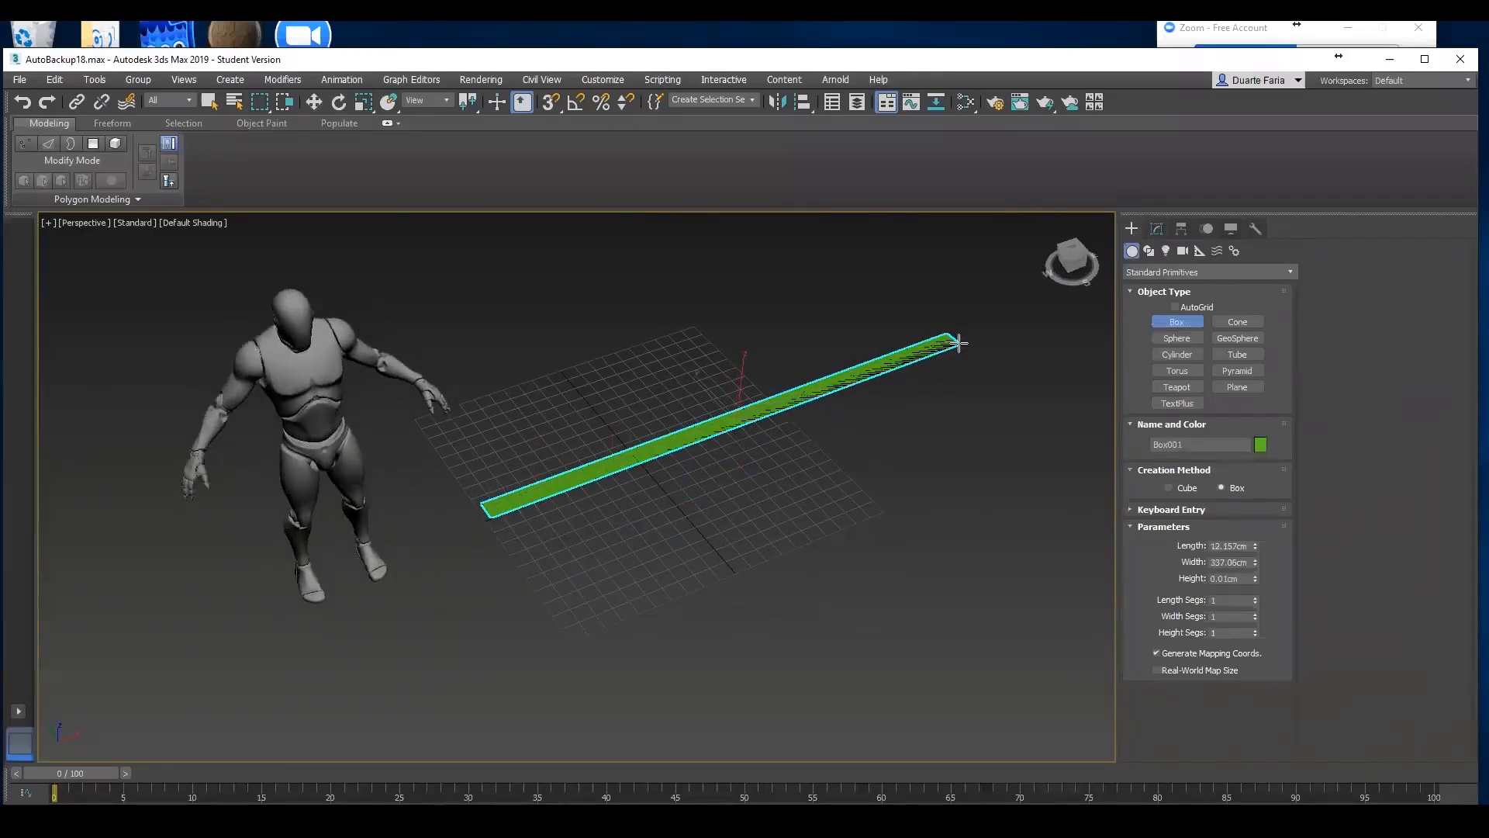
pyautogui.rightClick(939, 189)
pyautogui.moveTo(929, 411); pyautogui.dragTo(797, 496, button='middle')
pyautogui.press('w')
# Adjust the wall box to about 16 cm length, 330 cm width and 188 cm height
pyautogui.click(1155, 229)
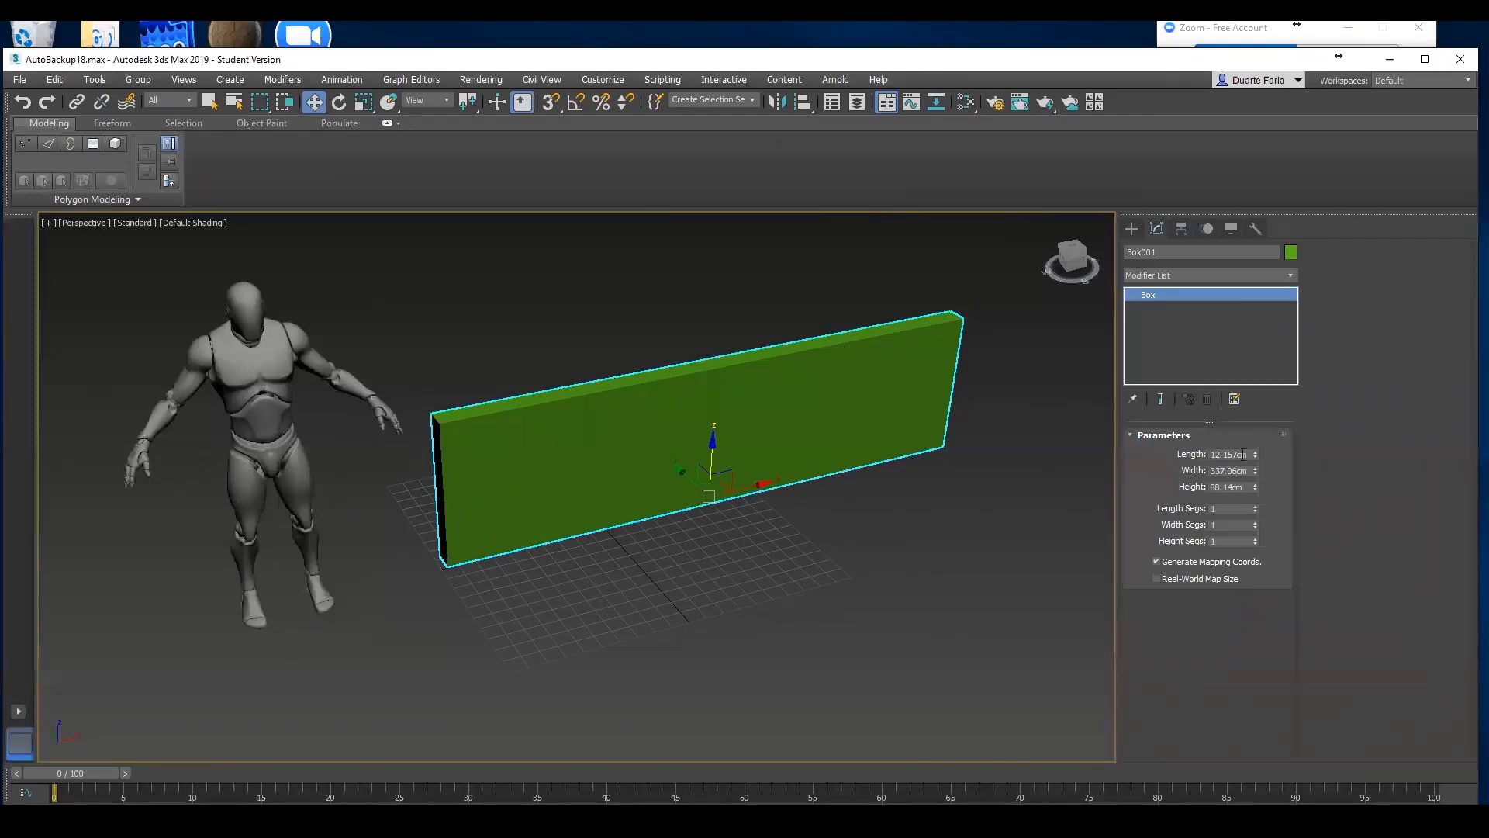
pyautogui.moveTo(1255, 453); pyautogui.dragTo(1270, 393)
pyautogui.moveTo(930, 547); pyautogui.dragTo(929, 578, button='middle')
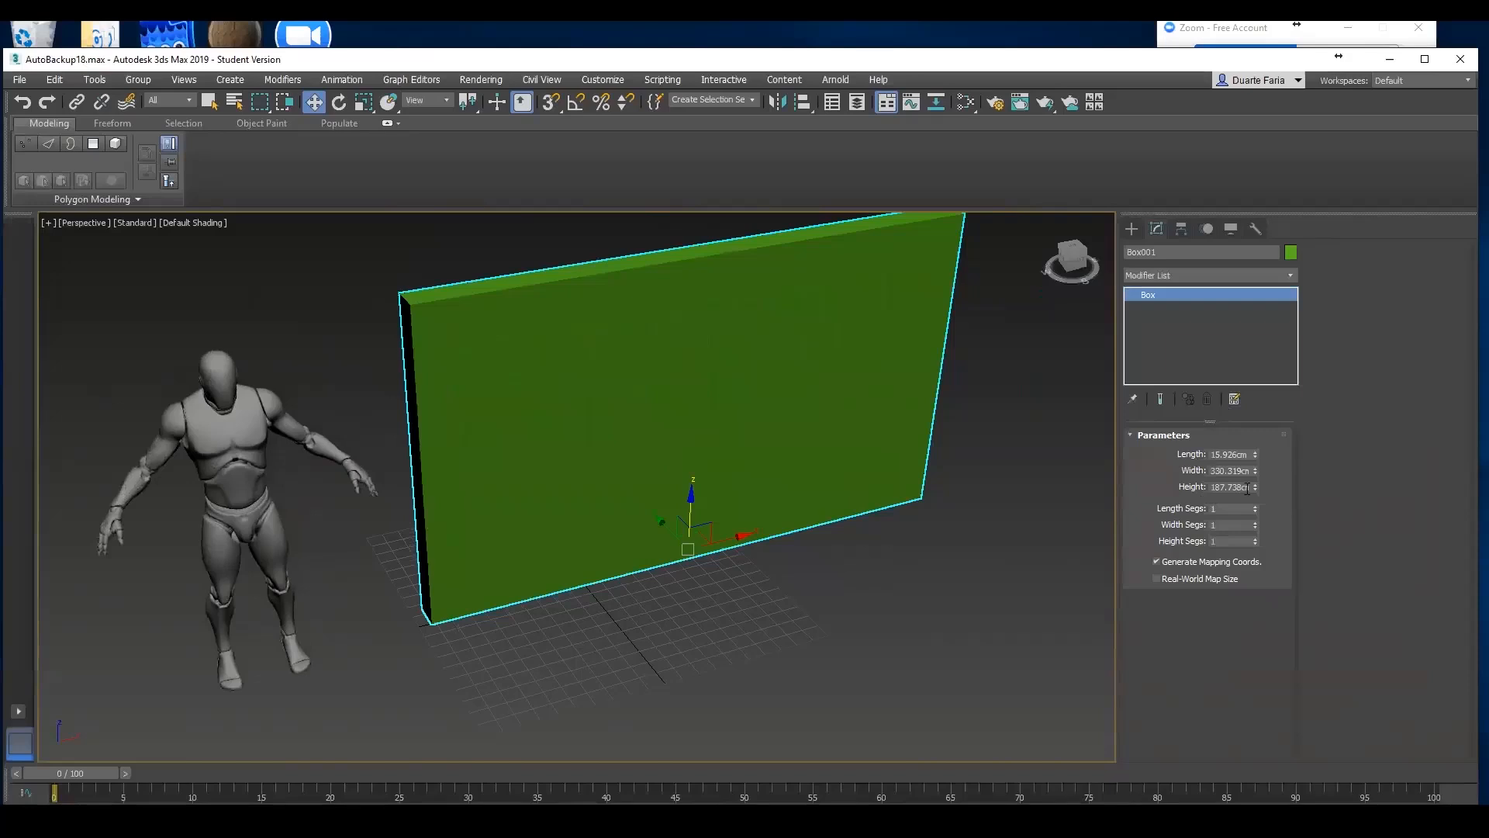
# Resize the wall box to about 264 cm width and 220 cm height, judging the proportions against the mannequin
pyautogui.doubleClick(1215, 487)
pyautogui.moveTo(940, 546); pyautogui.dragTo(979, 561, button='middle')
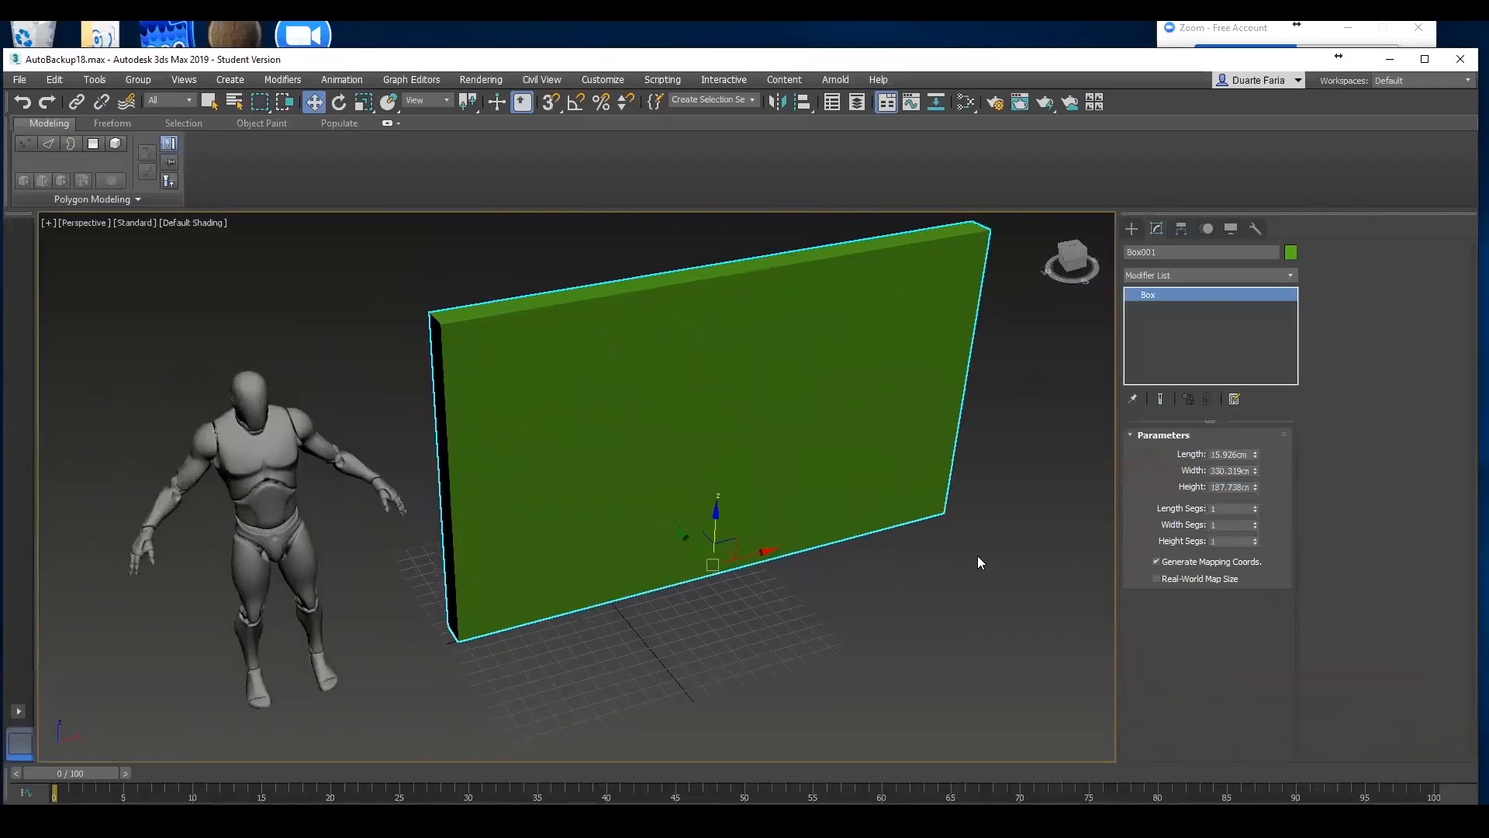
pyautogui.keyDown('alt'); pyautogui.moveTo(993, 512); pyautogui.dragTo(961, 505, button='middle'); pyautogui.keyUp('alt')
pyautogui.moveTo(1255, 484)
pyautogui.mouseDown()
pyautogui.moveTo(1255, 464)
pyautogui.moveTo(1255, 504)
pyautogui.mouseUp()
pyautogui.moveTo(763, 623); pyautogui.dragTo(708, 627)
pyautogui.keyDown('alt'); pyautogui.moveTo(708, 627); pyautogui.dragTo(1138, 535, button='middle'); pyautogui.keyUp('alt')
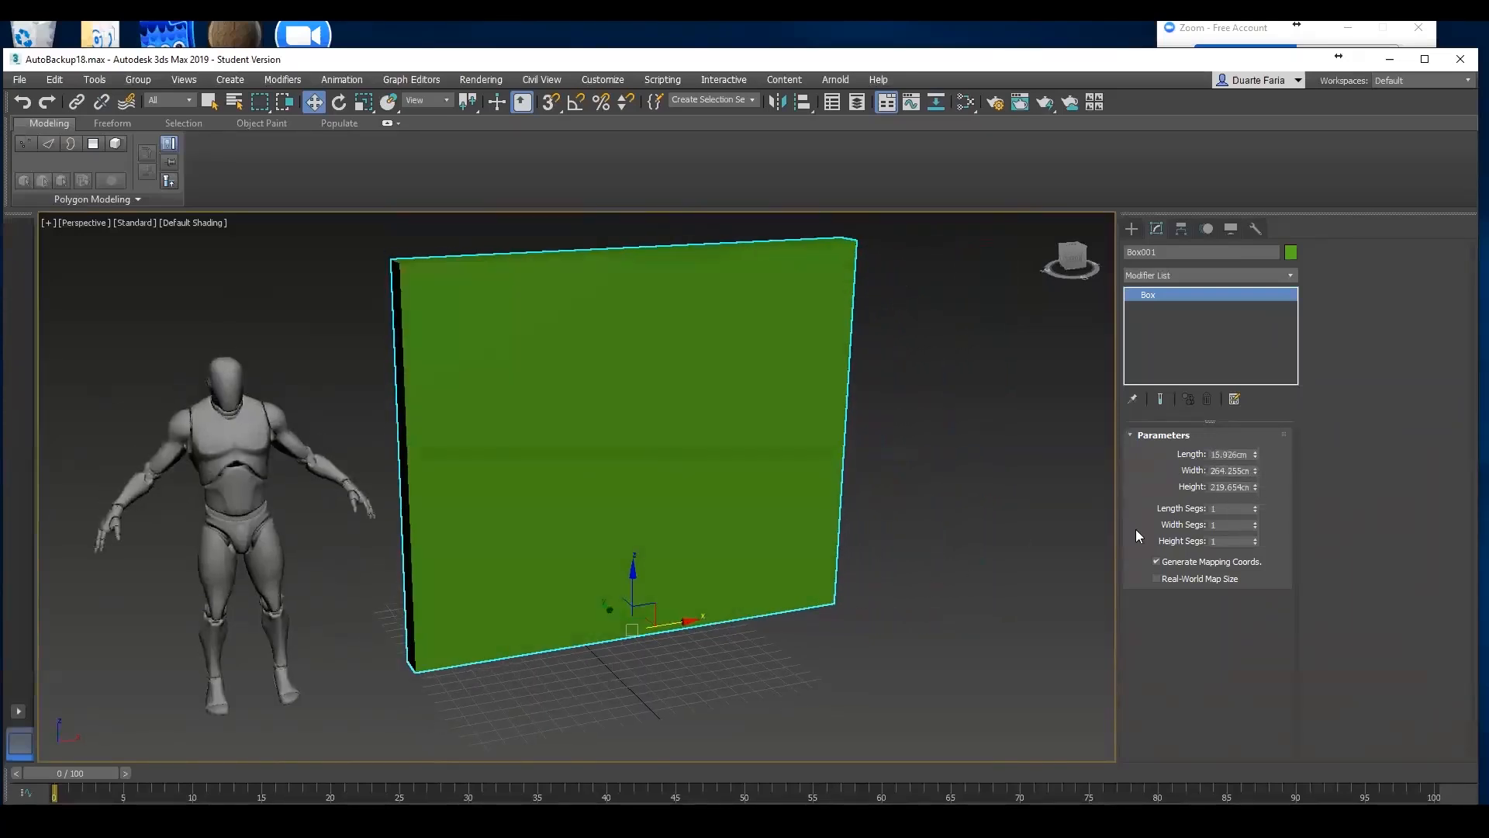
# Set the wall box to exactly 10 cm length, 260 cm width and 220 cm height
pyautogui.click(1232, 488)
pyautogui.moveTo(1251, 487); pyautogui.dragTo(1171, 488)
pyautogui.write('220')
pyautogui.press('Return')
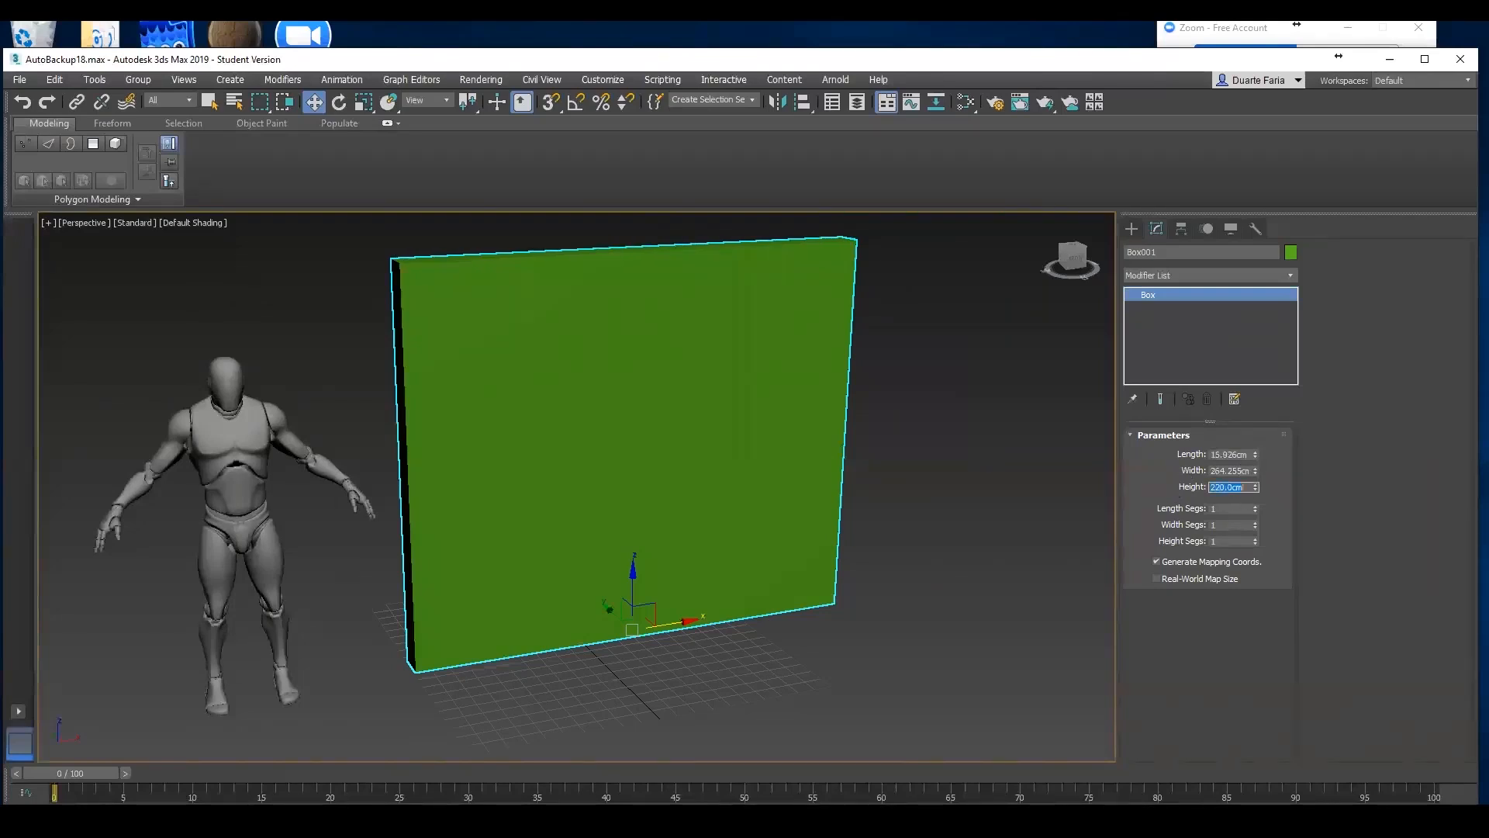
pyautogui.click(940, 480)
pyautogui.click(799, 460)
pyautogui.doubleClick(1239, 470)
pyautogui.write('260')
pyautogui.press('Return')
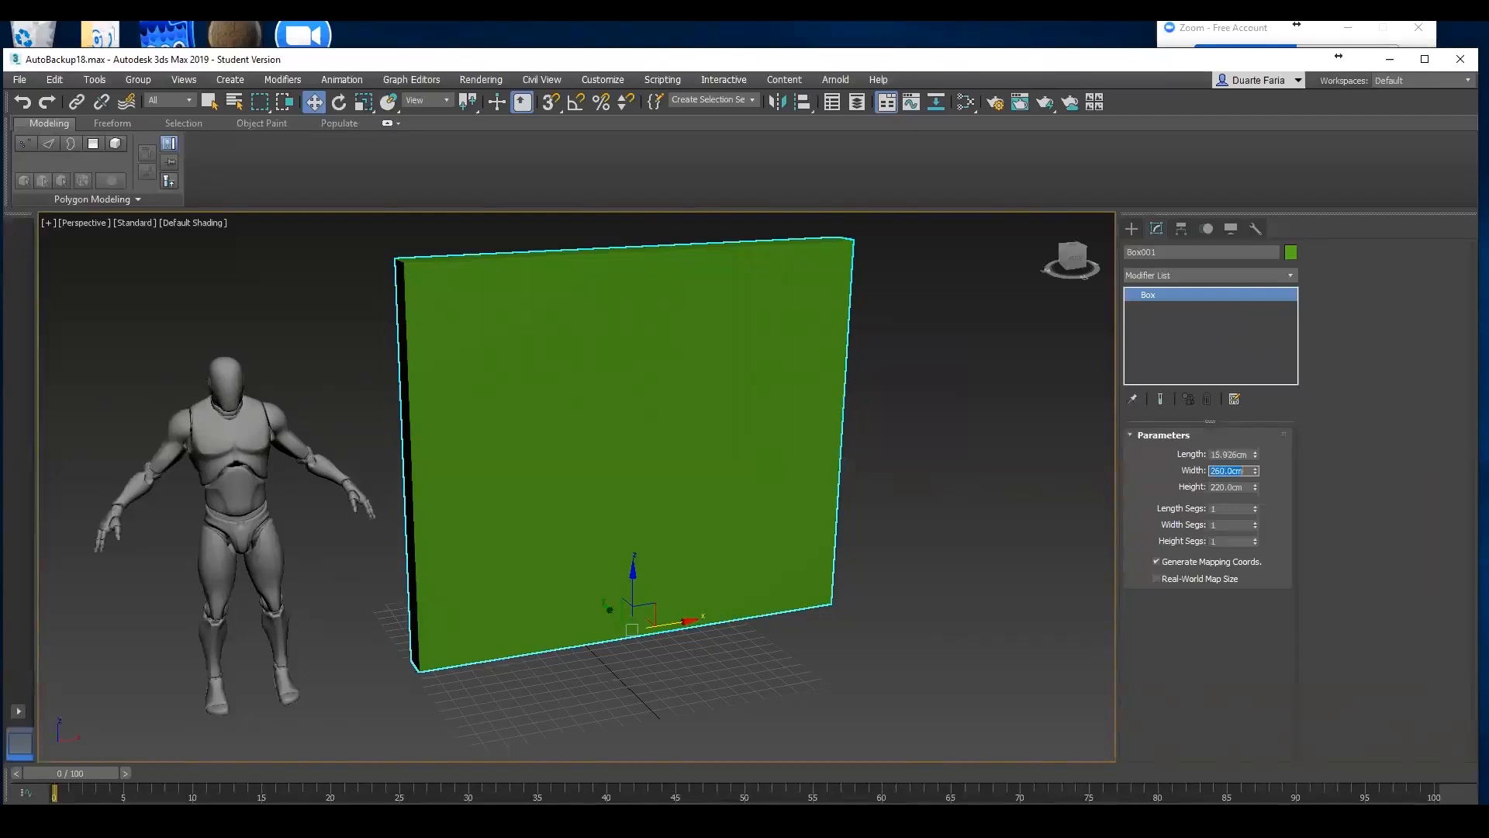
pyautogui.click(1245, 454)
pyautogui.write('10')
pyautogui.press('Return')
# Examine how the wall box's base sits on the grid and how its size compares with the mannequin
pyautogui.keyDown('alt'); pyautogui.moveTo(784, 417); pyautogui.dragTo(710, 507, button='middle'); pyautogui.keyUp('alt')
pyautogui.scroll(4, 710, 507)
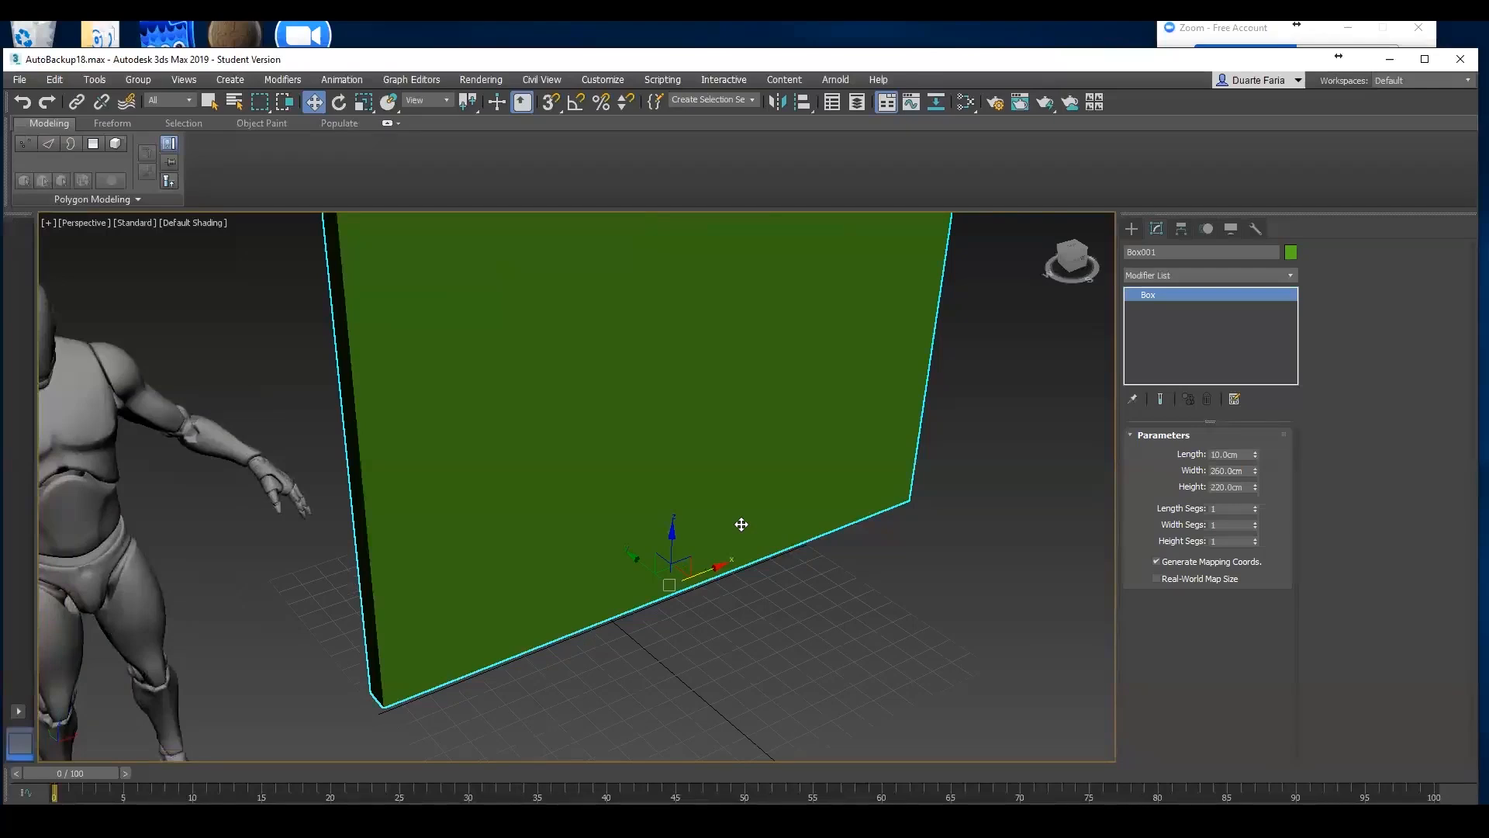
pyautogui.scroll(4, 743, 623)
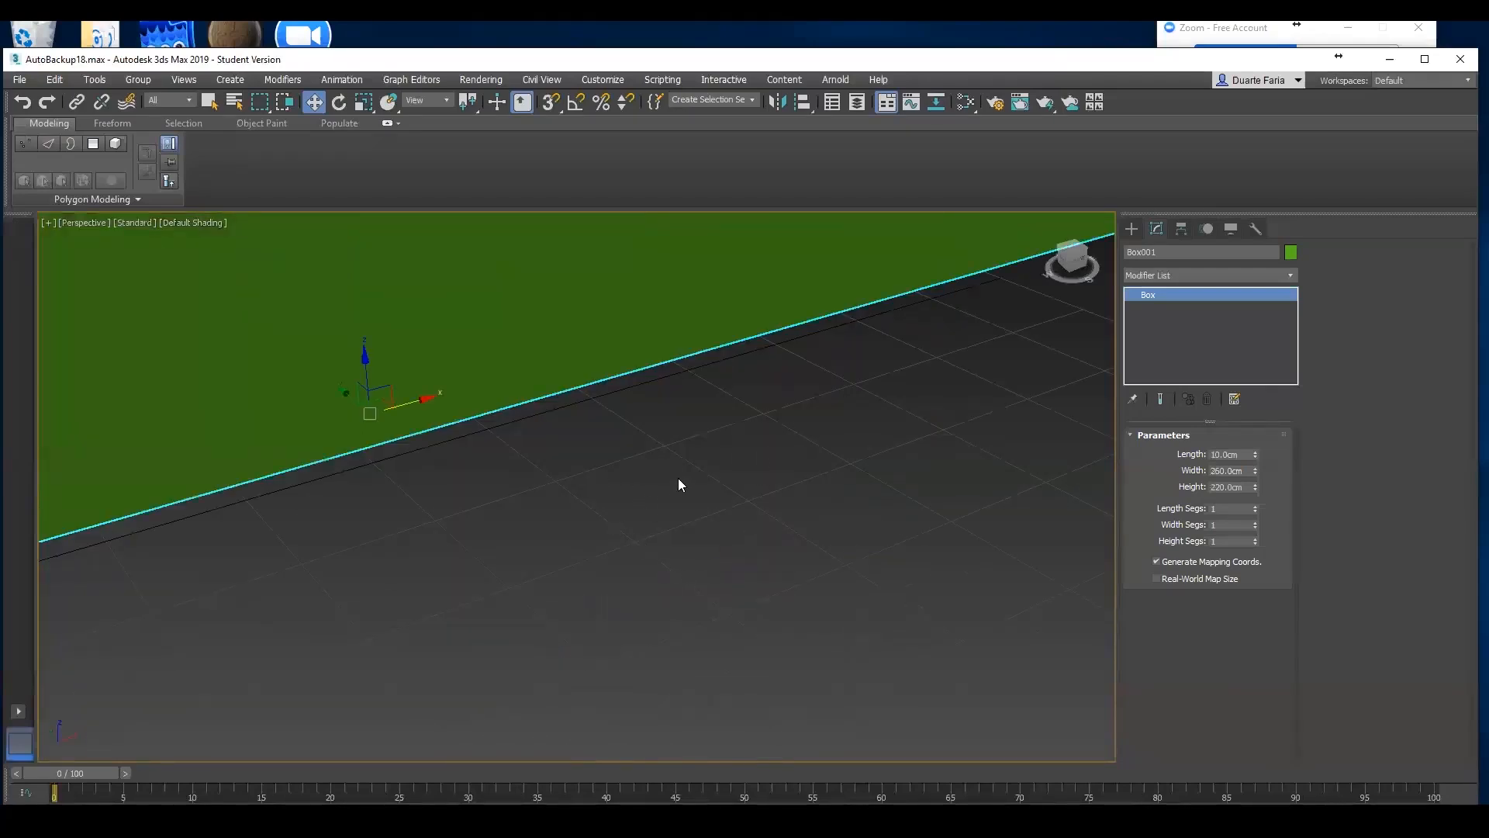
pyautogui.scroll(-4, 698, 556)
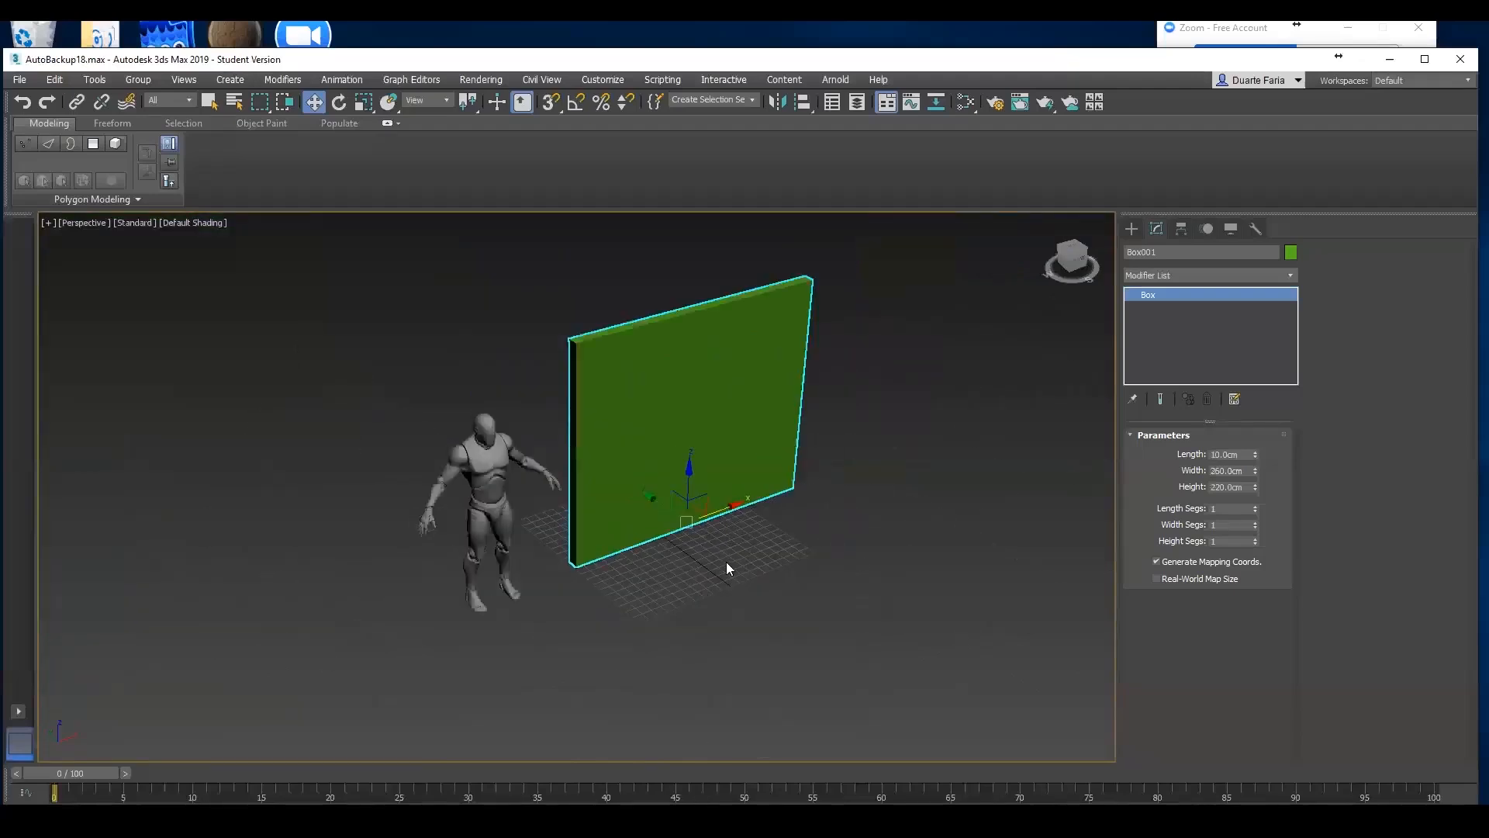
pyautogui.scroll(3, 717, 555)
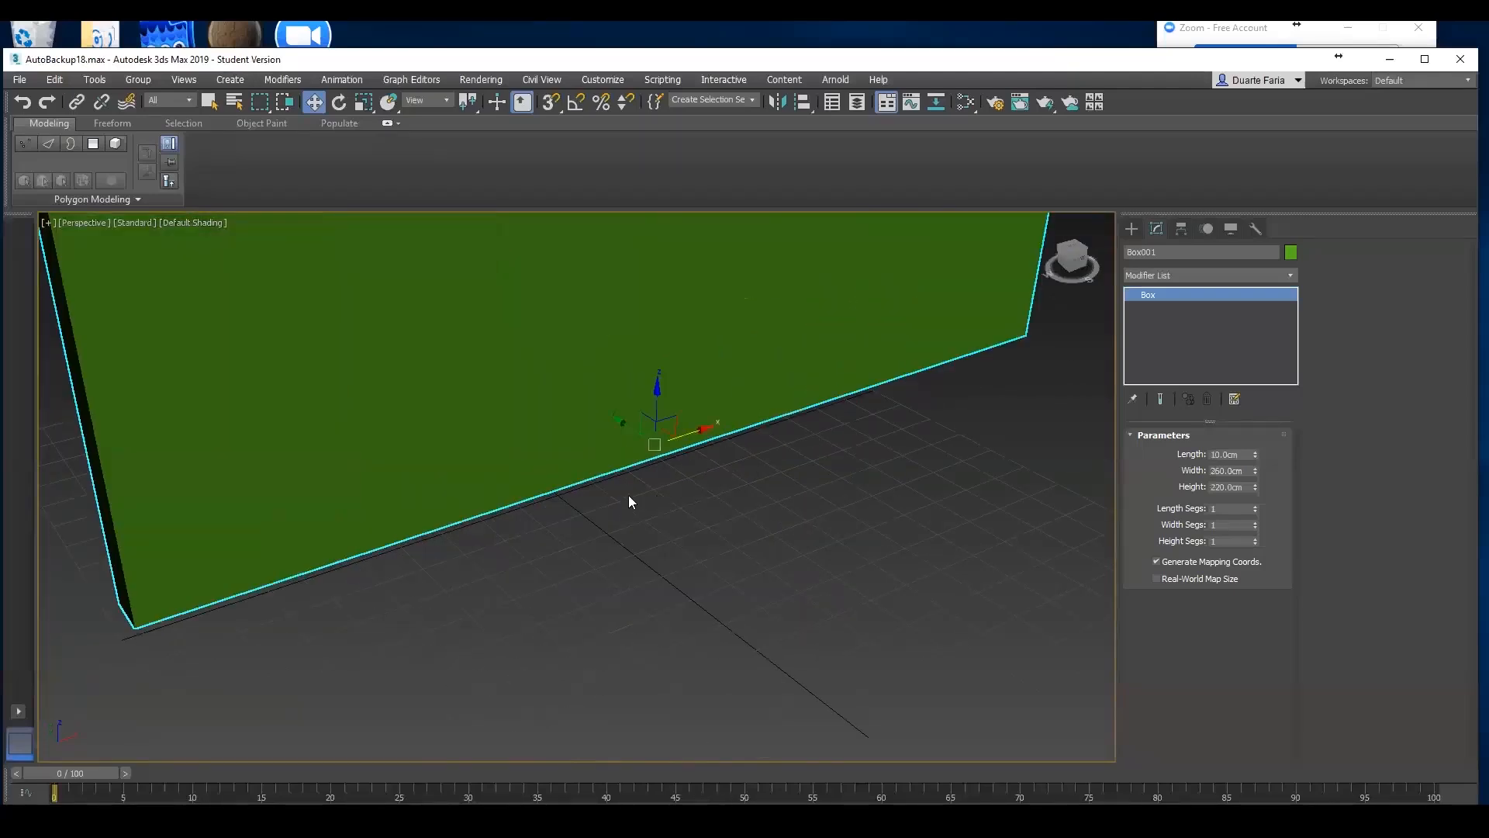
pyautogui.scroll(-4, 744, 517)
pyautogui.scroll(3, 748, 549)
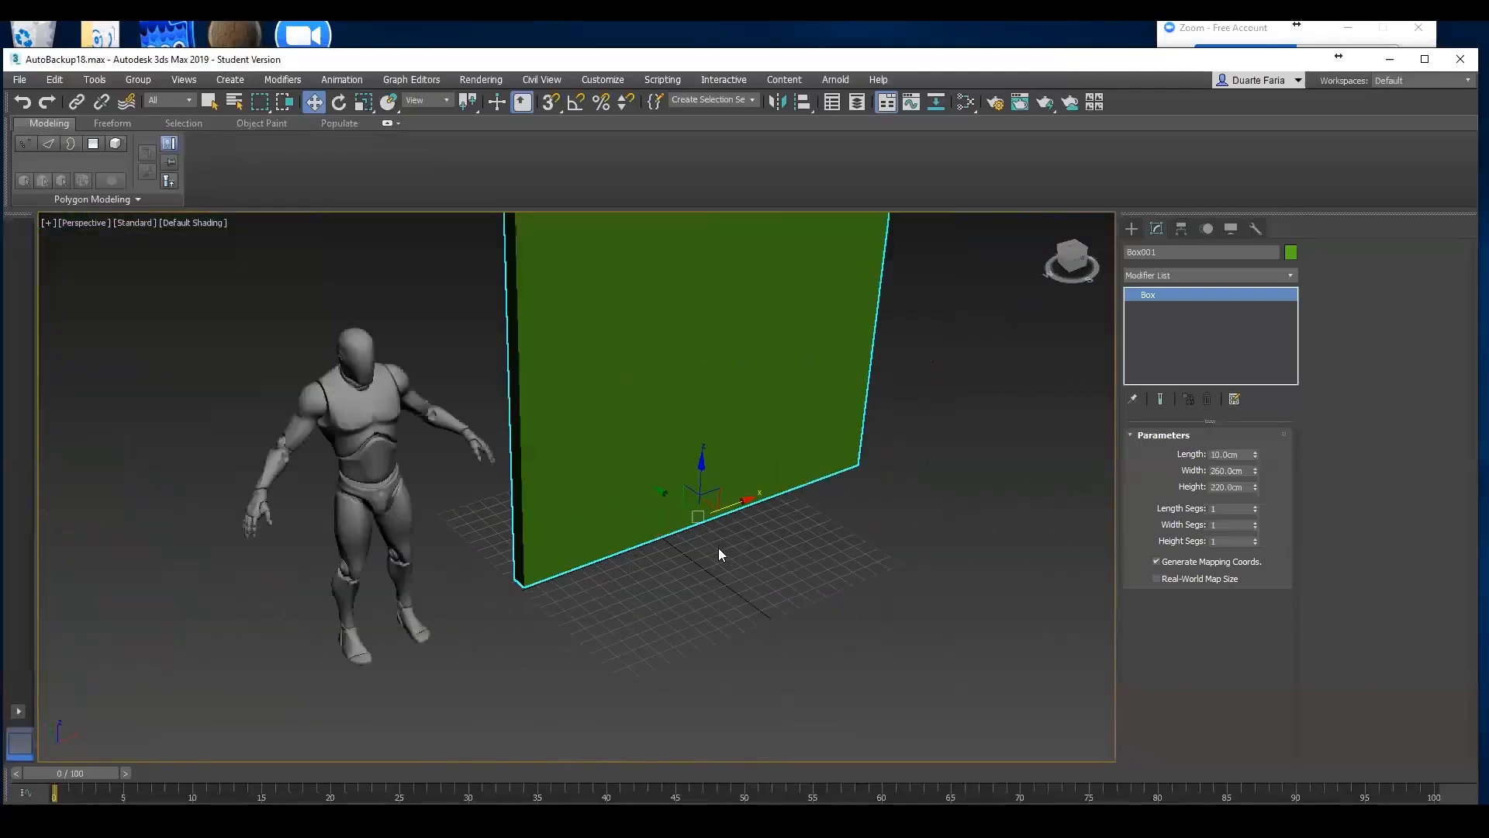
pyautogui.click(753, 549)
pyautogui.scroll(1, 715, 552)
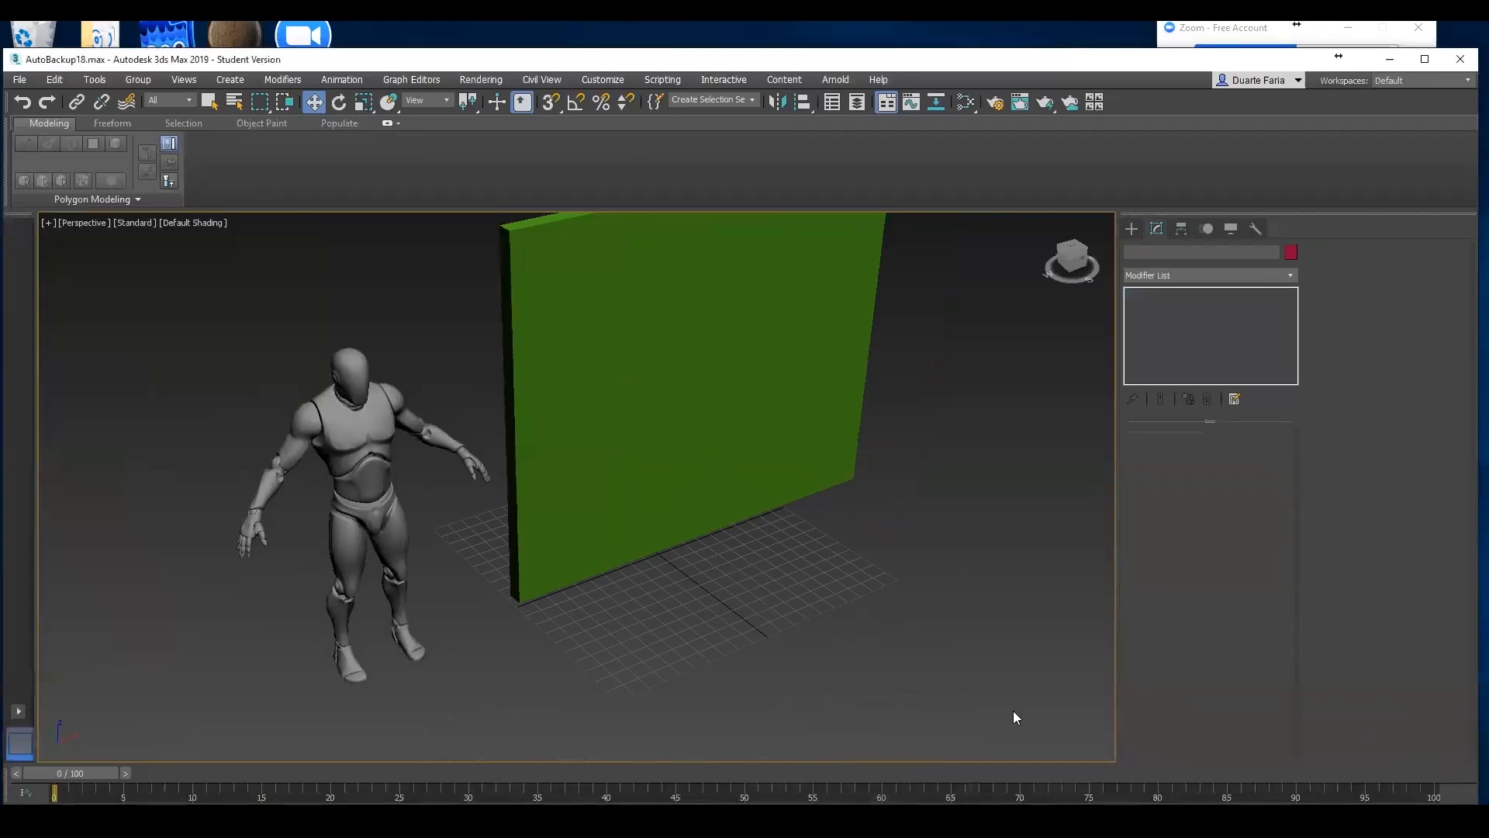
pyautogui.scroll(1, 856, 654)
pyautogui.click(645, 489)
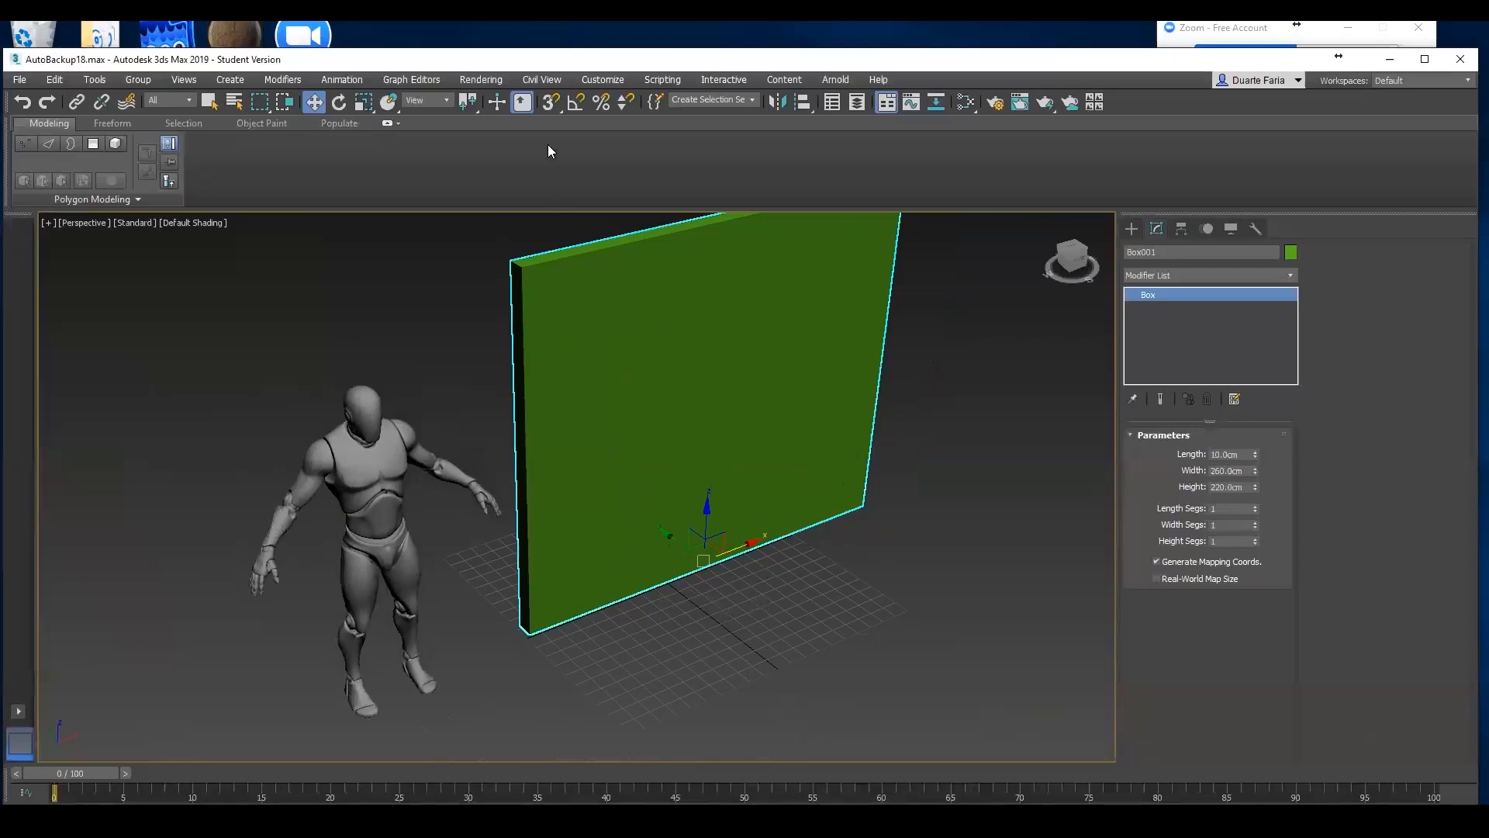
# Turn on 3D snapping and open the home grid settings at the grid spacing value
pyautogui.click(547, 102)
pyautogui.rightClick(553, 104)
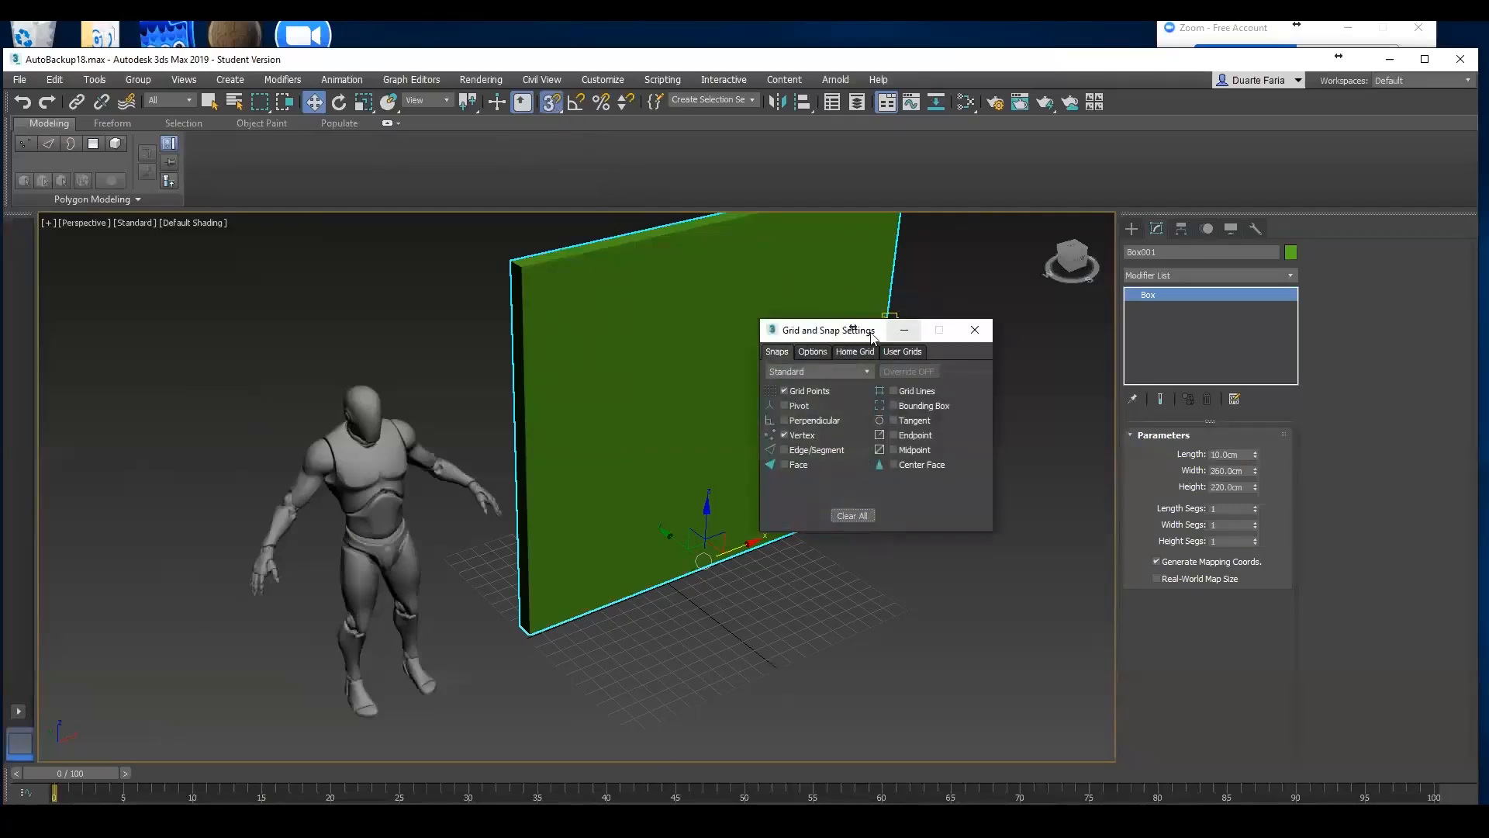
pyautogui.moveTo(805, 324); pyautogui.dragTo(652, 294)
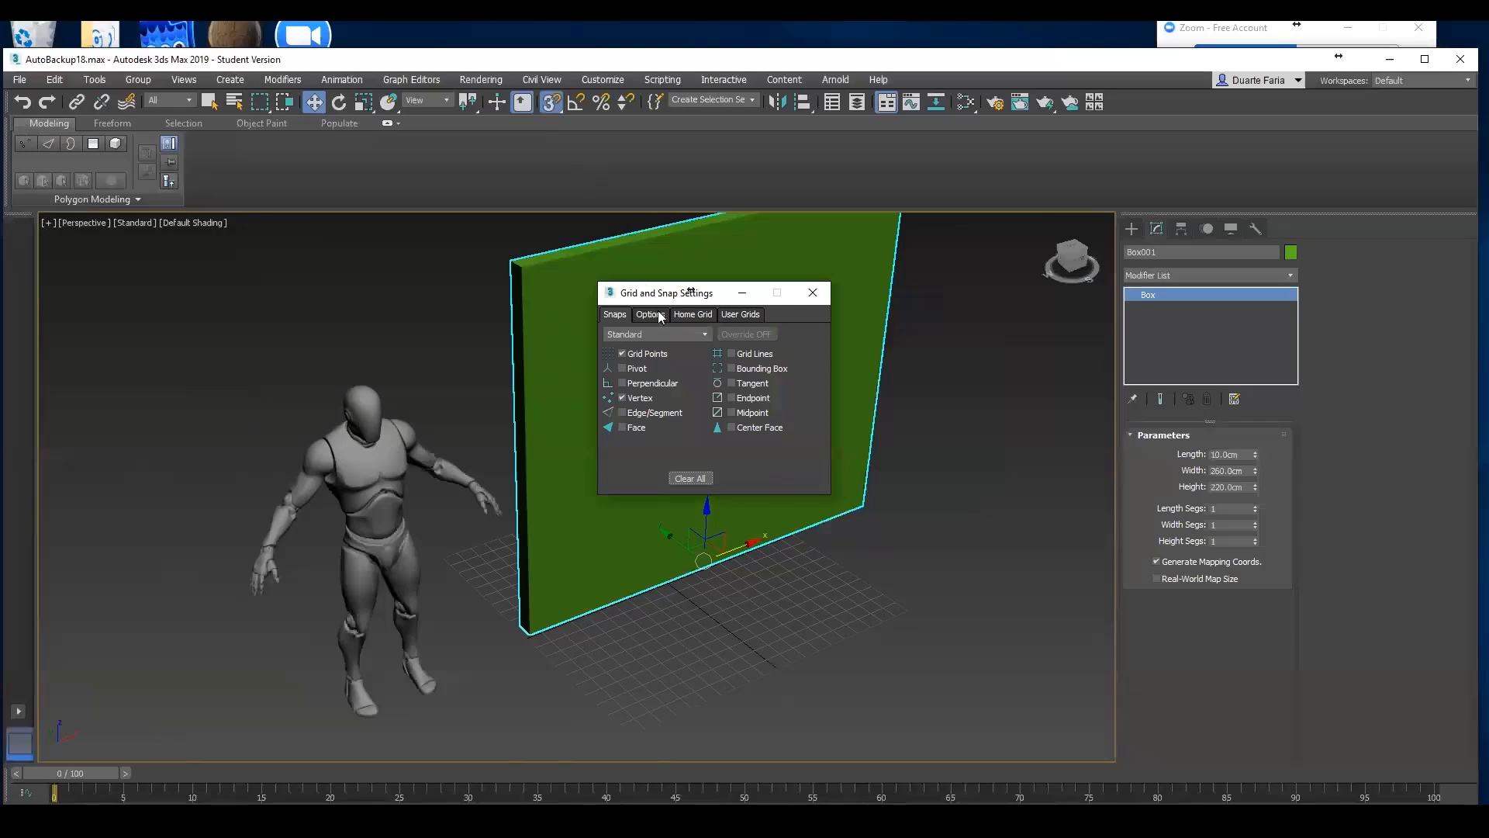
pyautogui.click(659, 315)
pyautogui.click(691, 315)
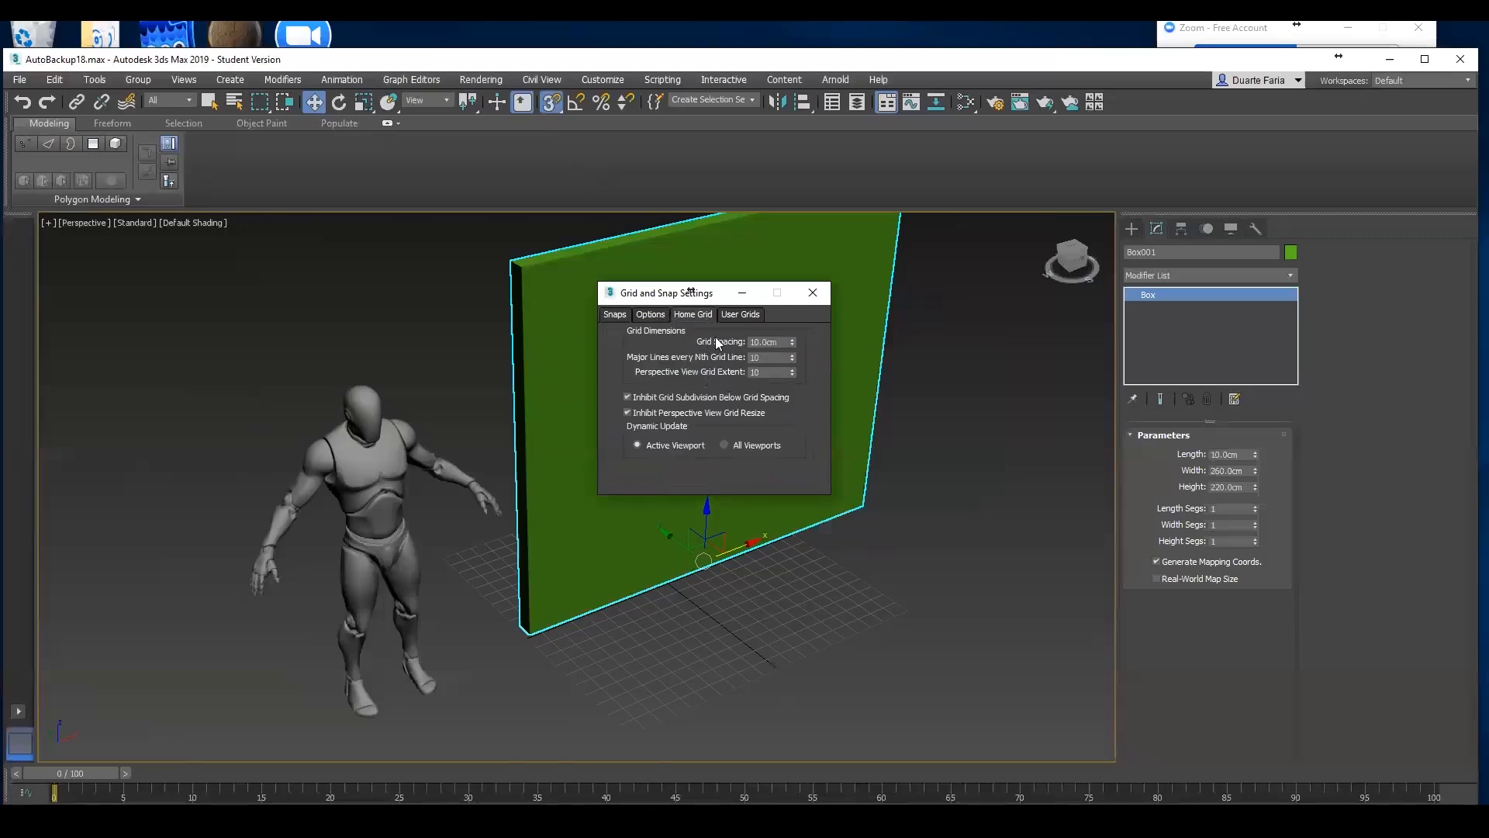
pyautogui.doubleClick(779, 342)
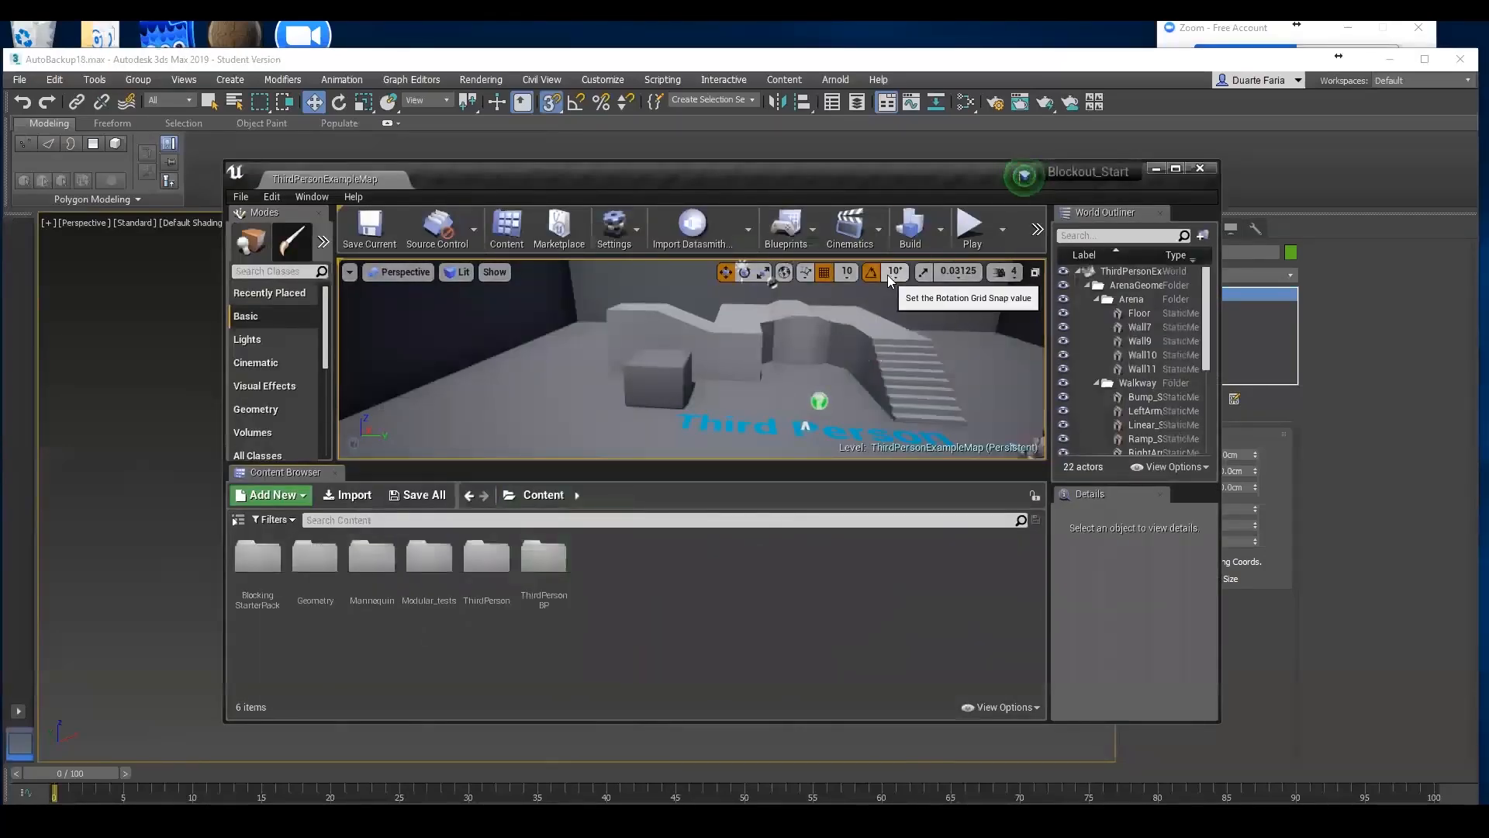
# Check the position and rotation snap values in Unreal Editor against the grid spacing, and return to 3ds Max
pyautogui.click(1154, 169)
pyautogui.moveTo(642, 297)
pyautogui.mouseDown()
pyautogui.moveTo(629, 301)
pyautogui.moveTo(639, 308)
pyautogui.mouseUp()
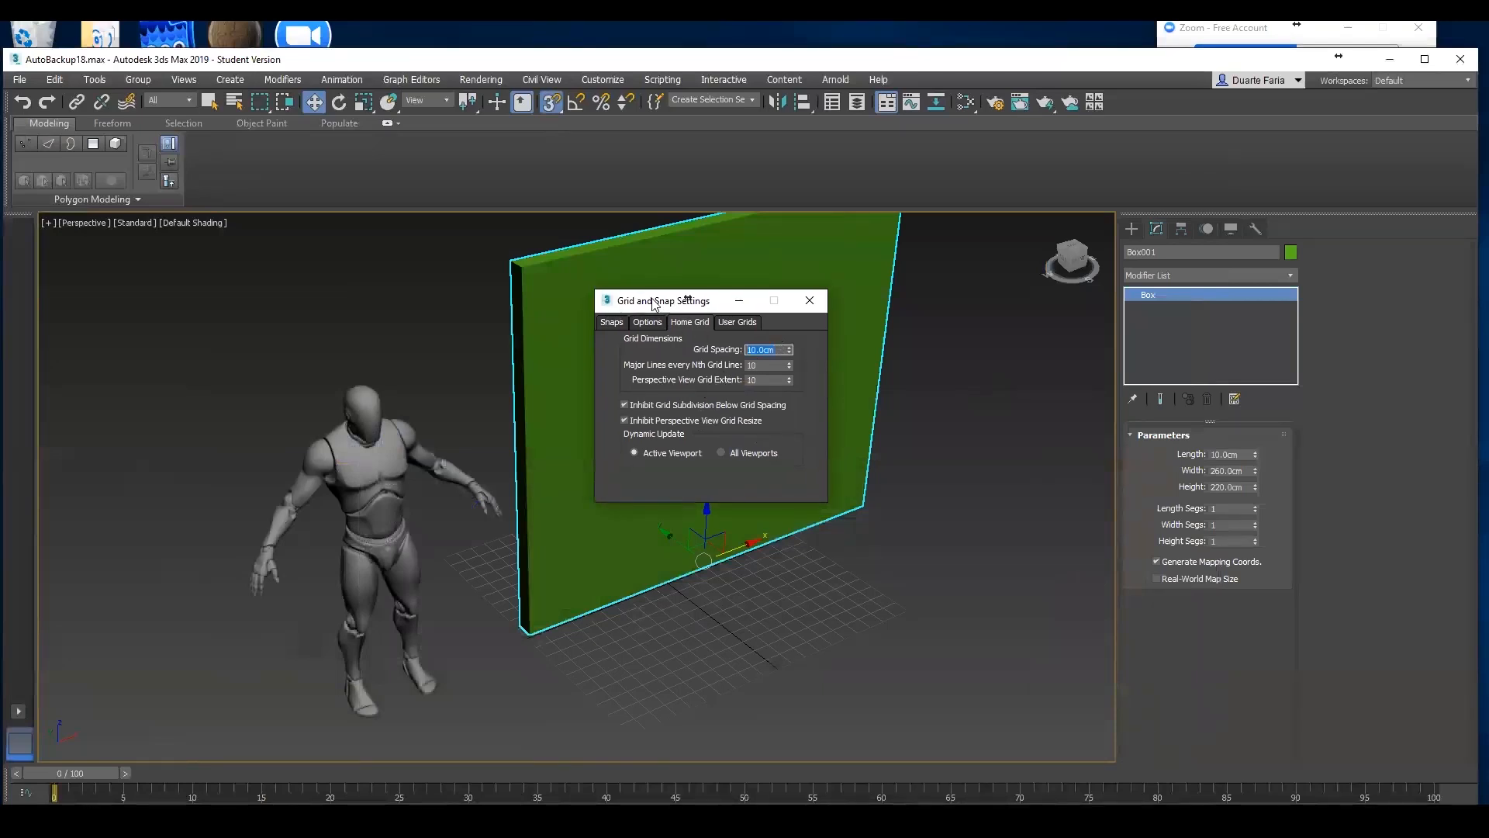
pyautogui.hotkey('alt', 'Tab')
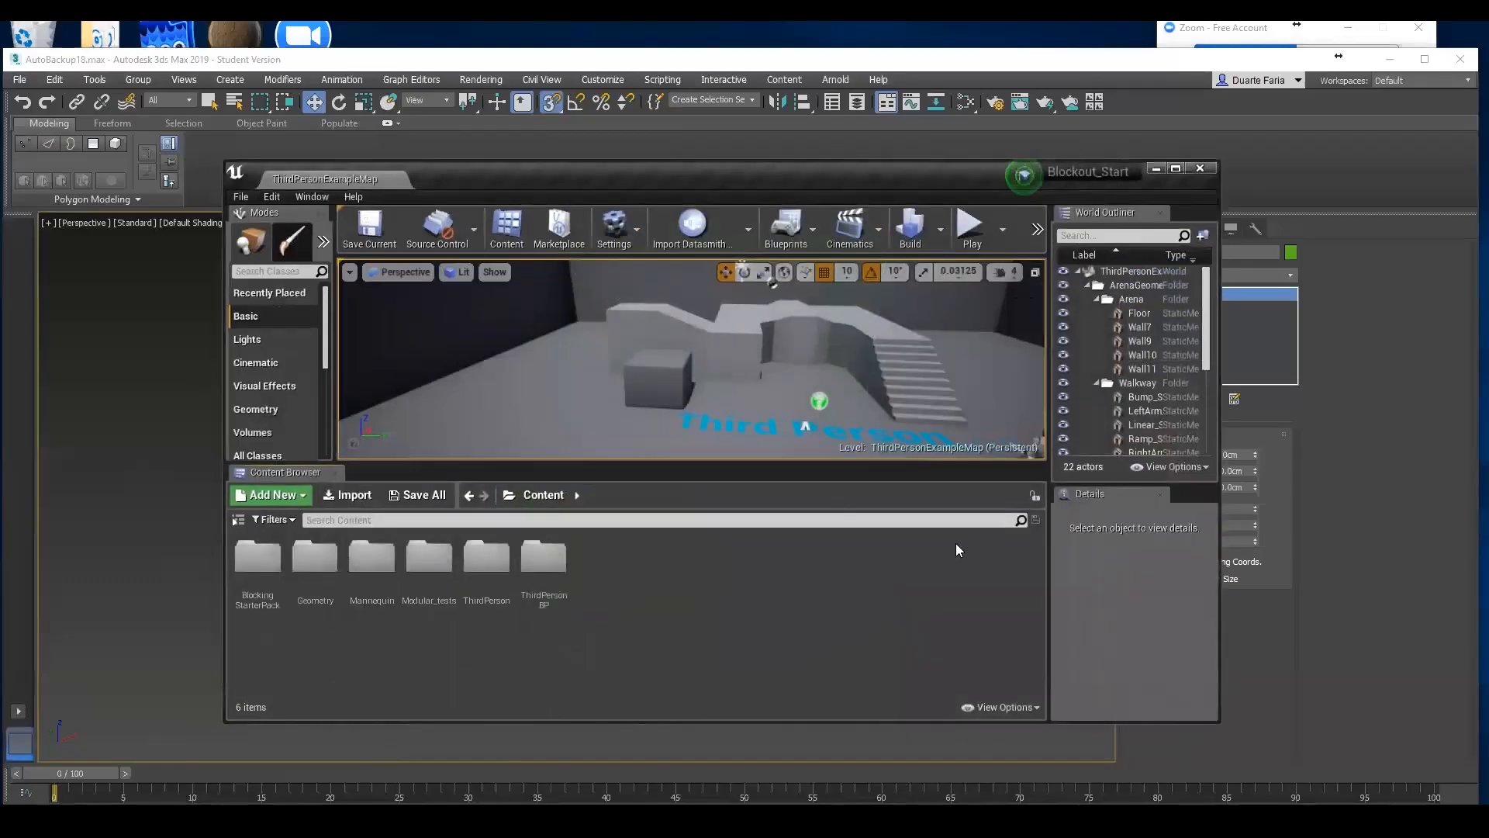
pyautogui.click(896, 272)
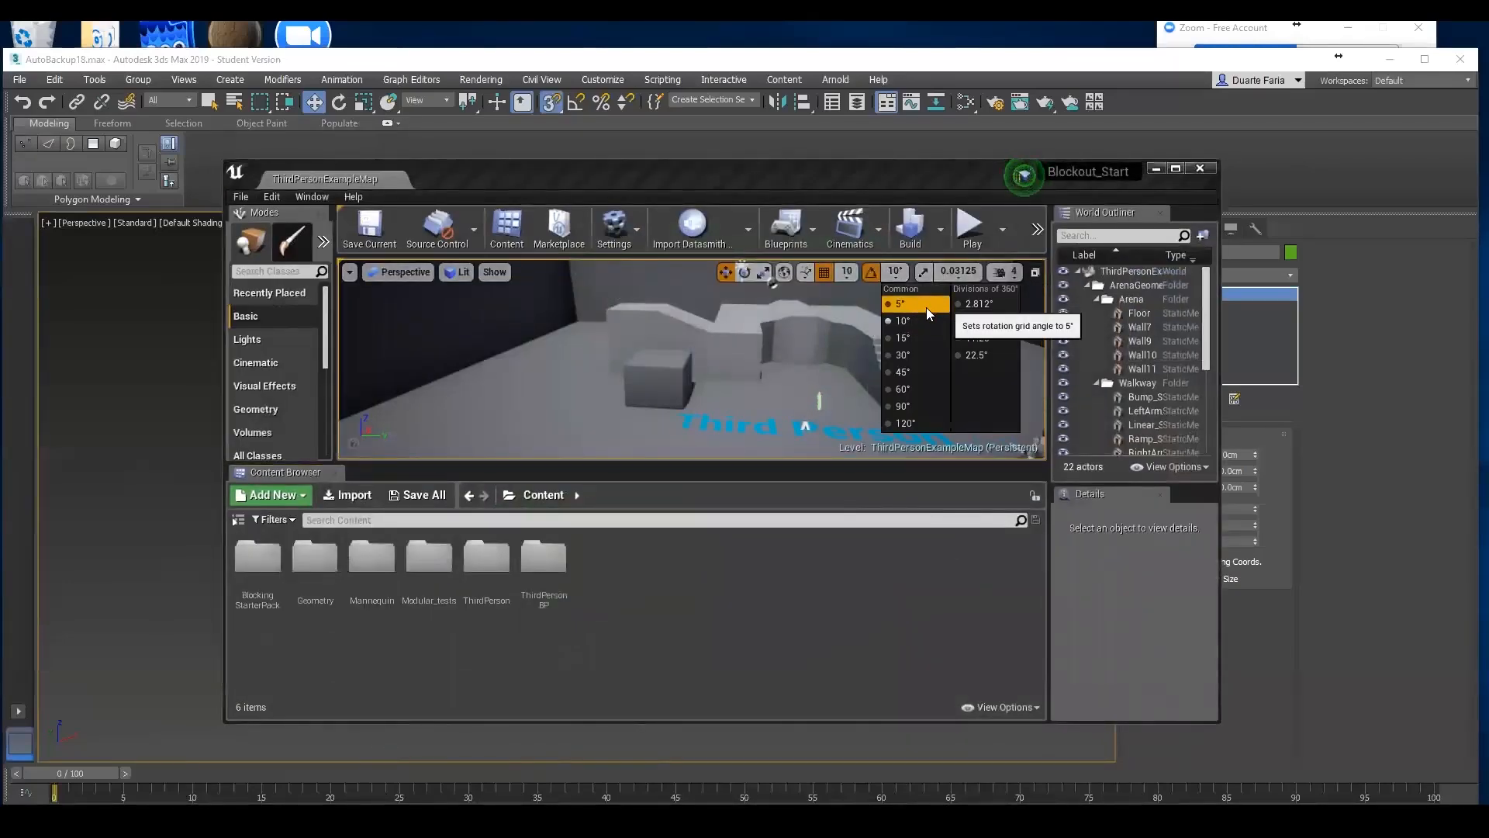
pyautogui.click(850, 183)
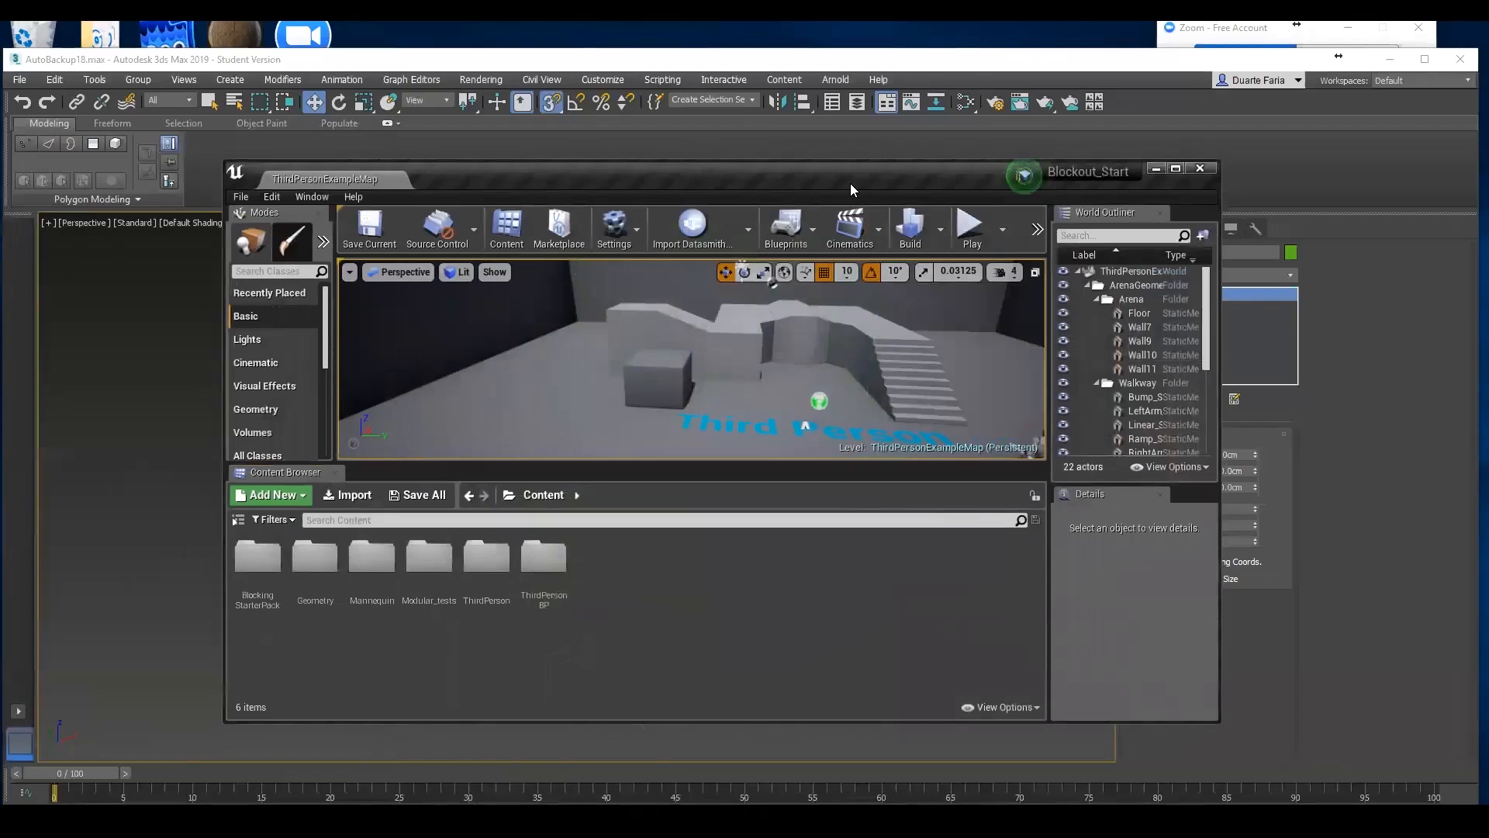
pyautogui.click(1156, 168)
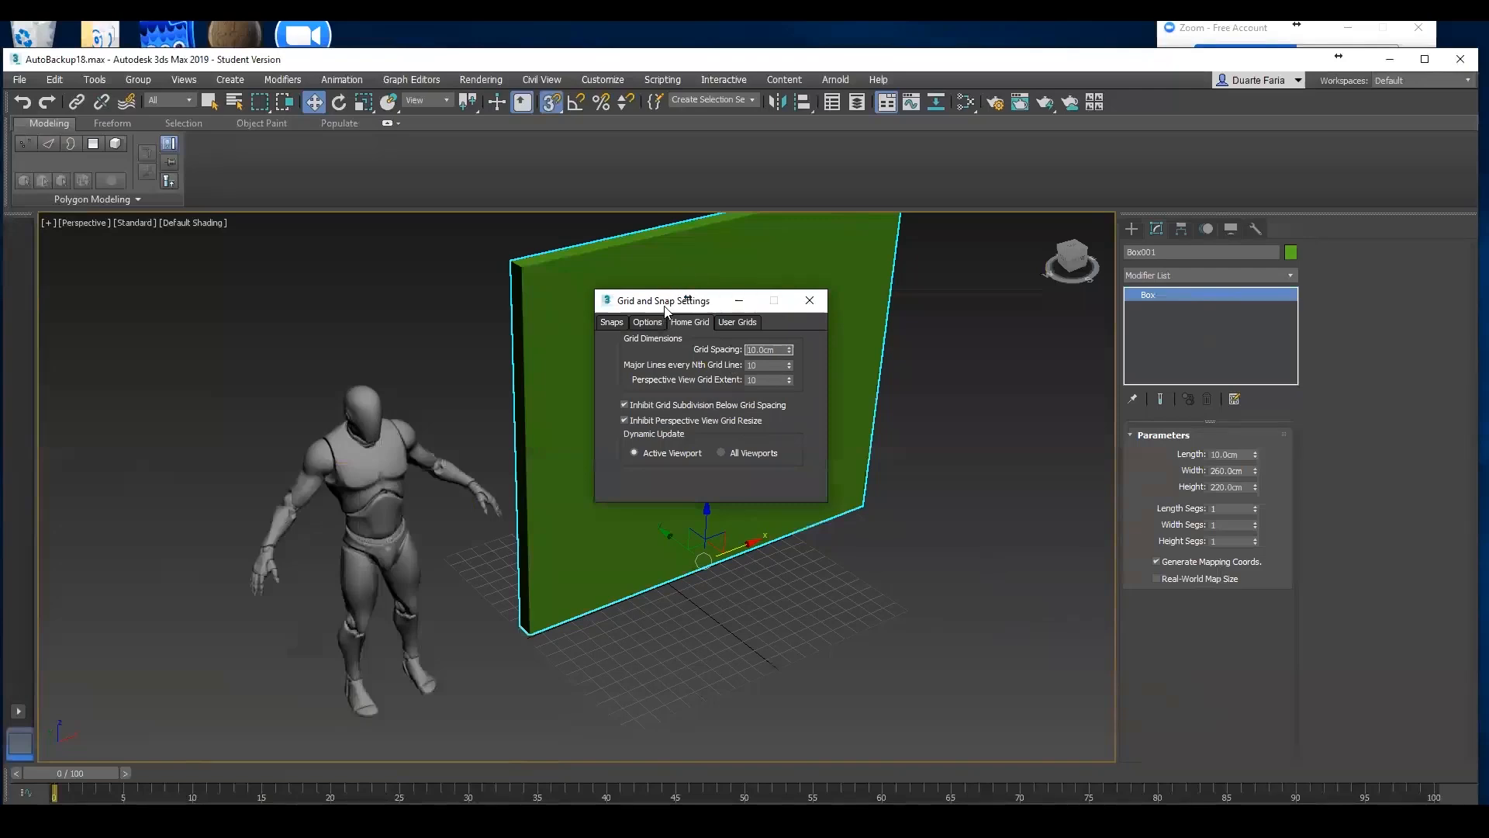
# Set the perspective view grid extent to 100 and close the grid and snap settings
pyautogui.moveTo(666, 309); pyautogui.dragTo(715, 300)
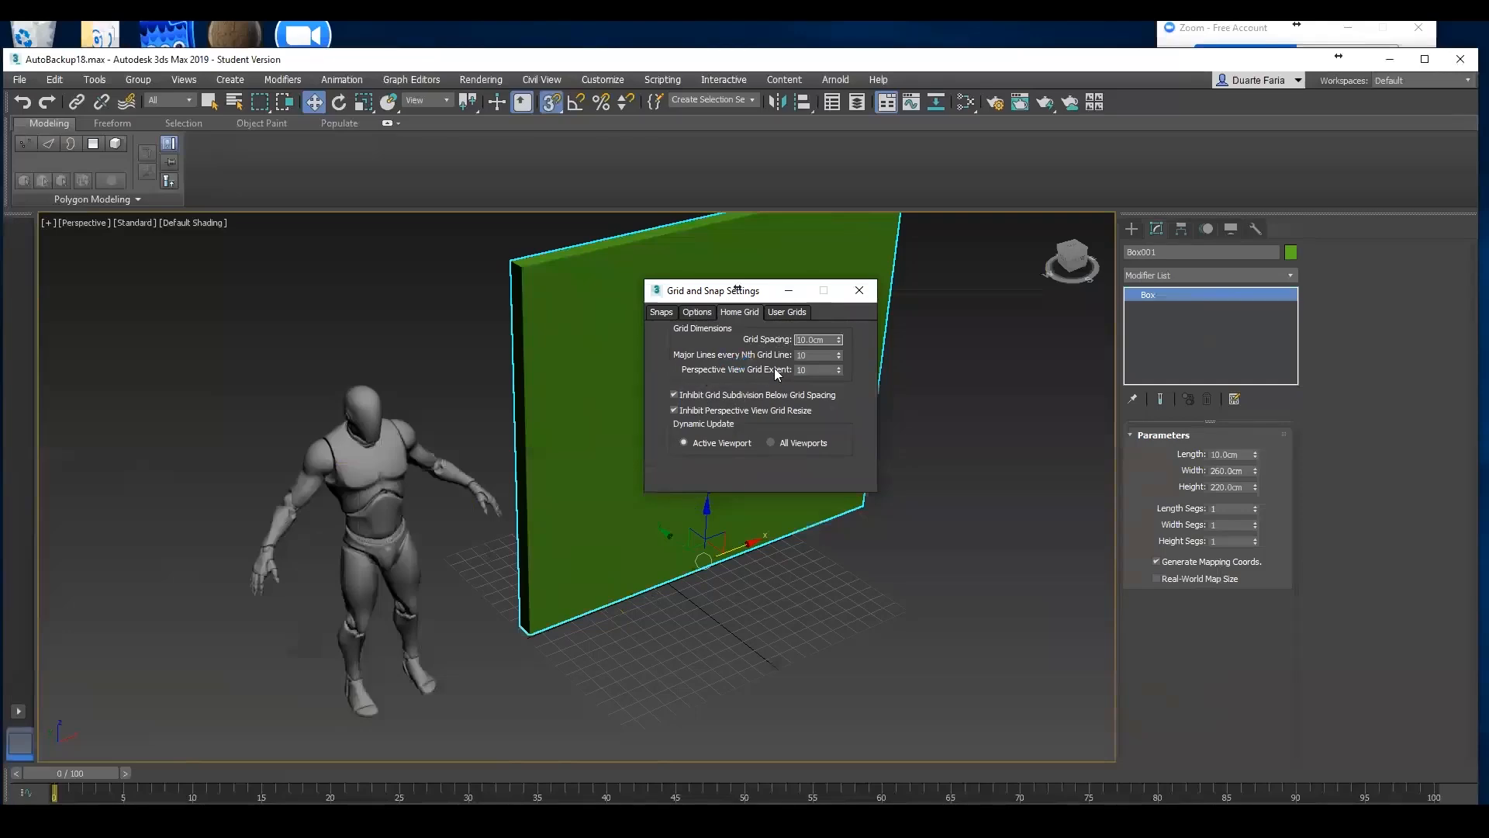
pyautogui.click(811, 370)
pyautogui.write('0')
pyautogui.press('Return')
pyautogui.scroll(-5, 926, 528)
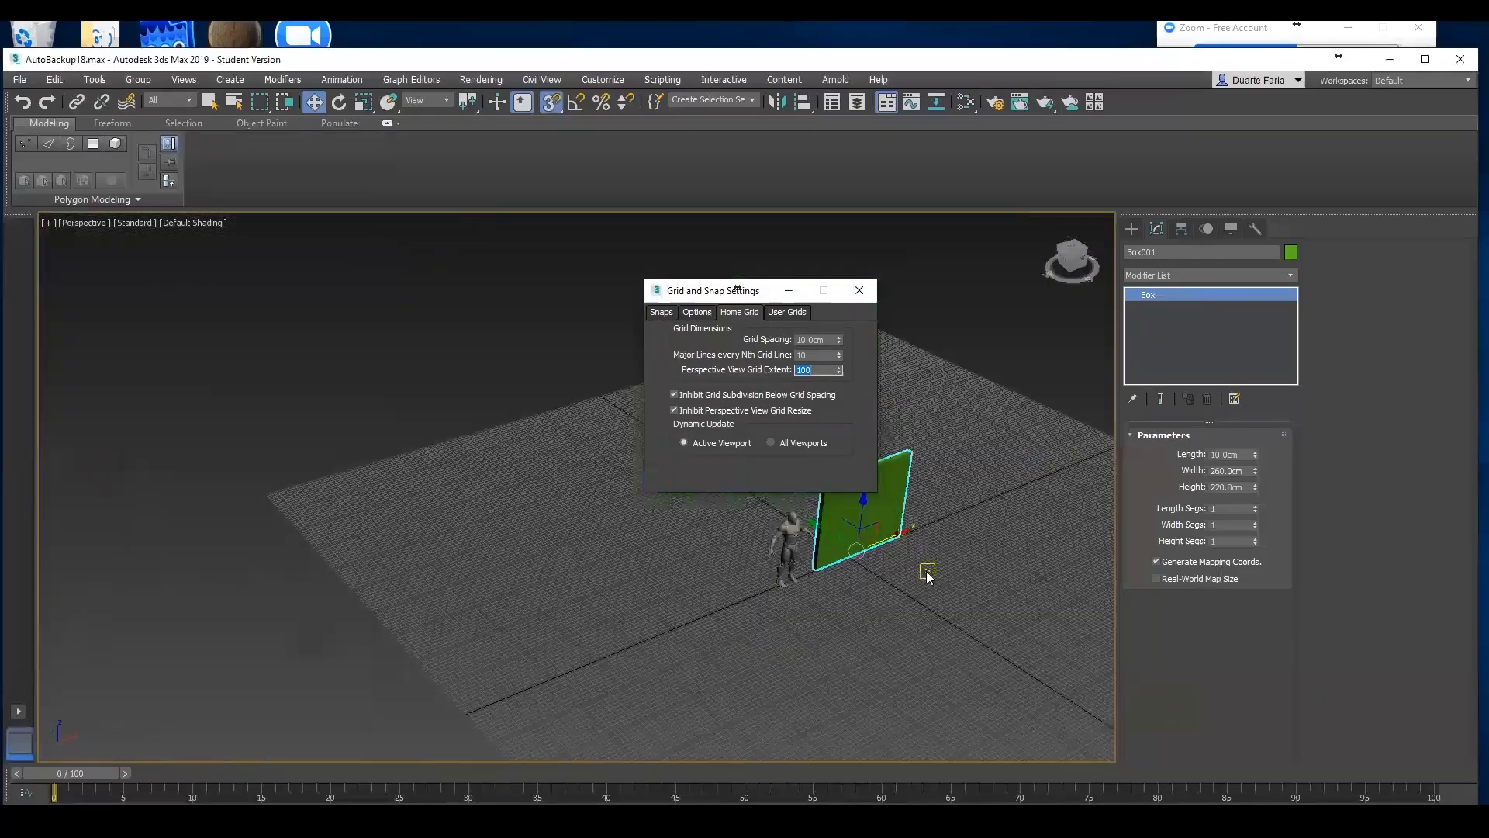
pyautogui.moveTo(928, 572); pyautogui.dragTo(689, 633, button='middle')
pyautogui.scroll(3, 802, 553)
pyautogui.scroll(6, 784, 535)
pyautogui.scroll(-6, 772, 620)
pyautogui.scroll(5, 608, 602)
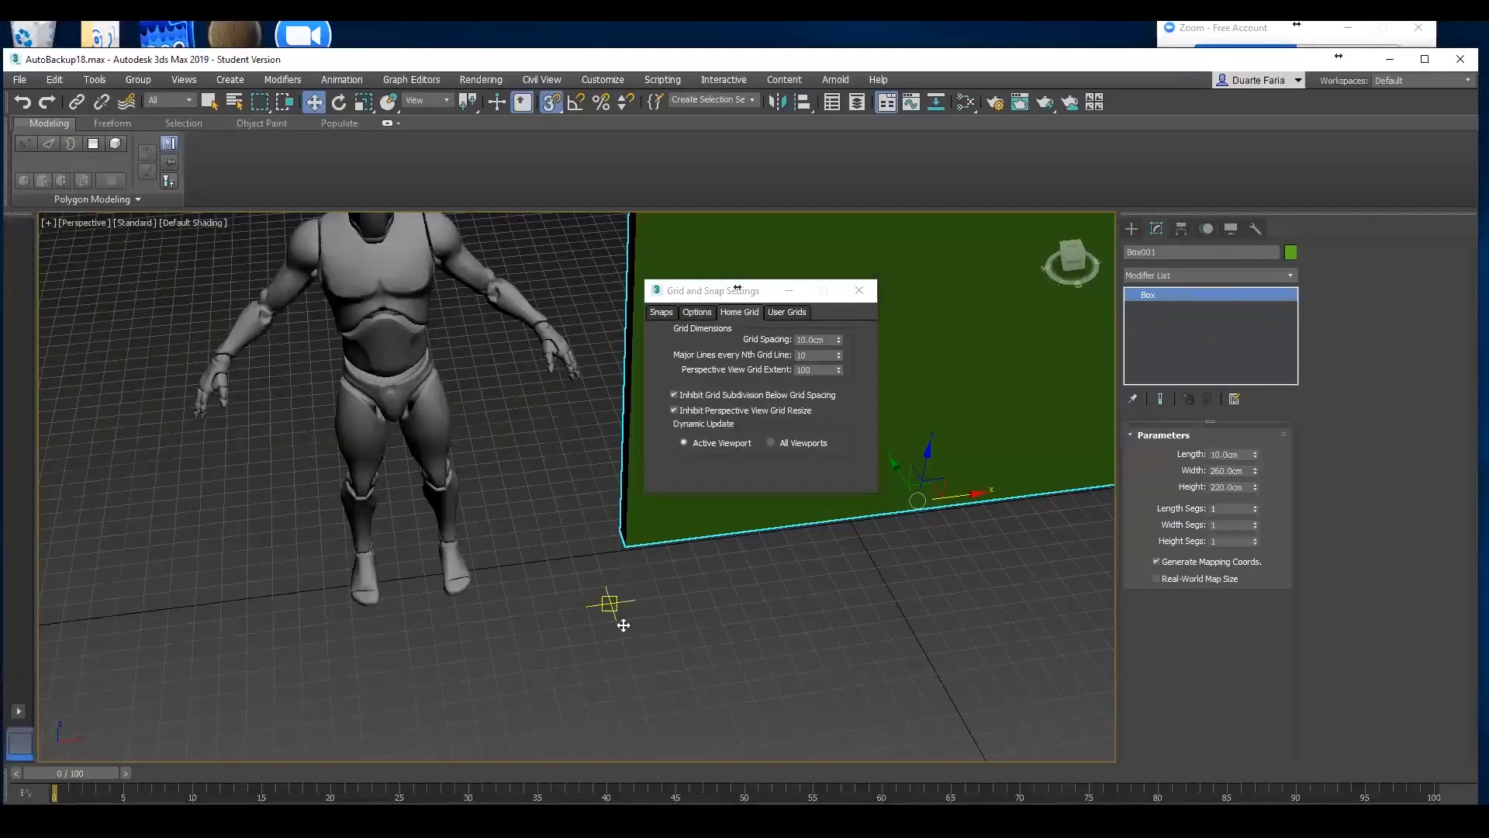
pyautogui.scroll(-3, 747, 615)
pyautogui.scroll(3, 788, 565)
pyautogui.moveTo(789, 565); pyautogui.dragTo(822, 569, button='middle')
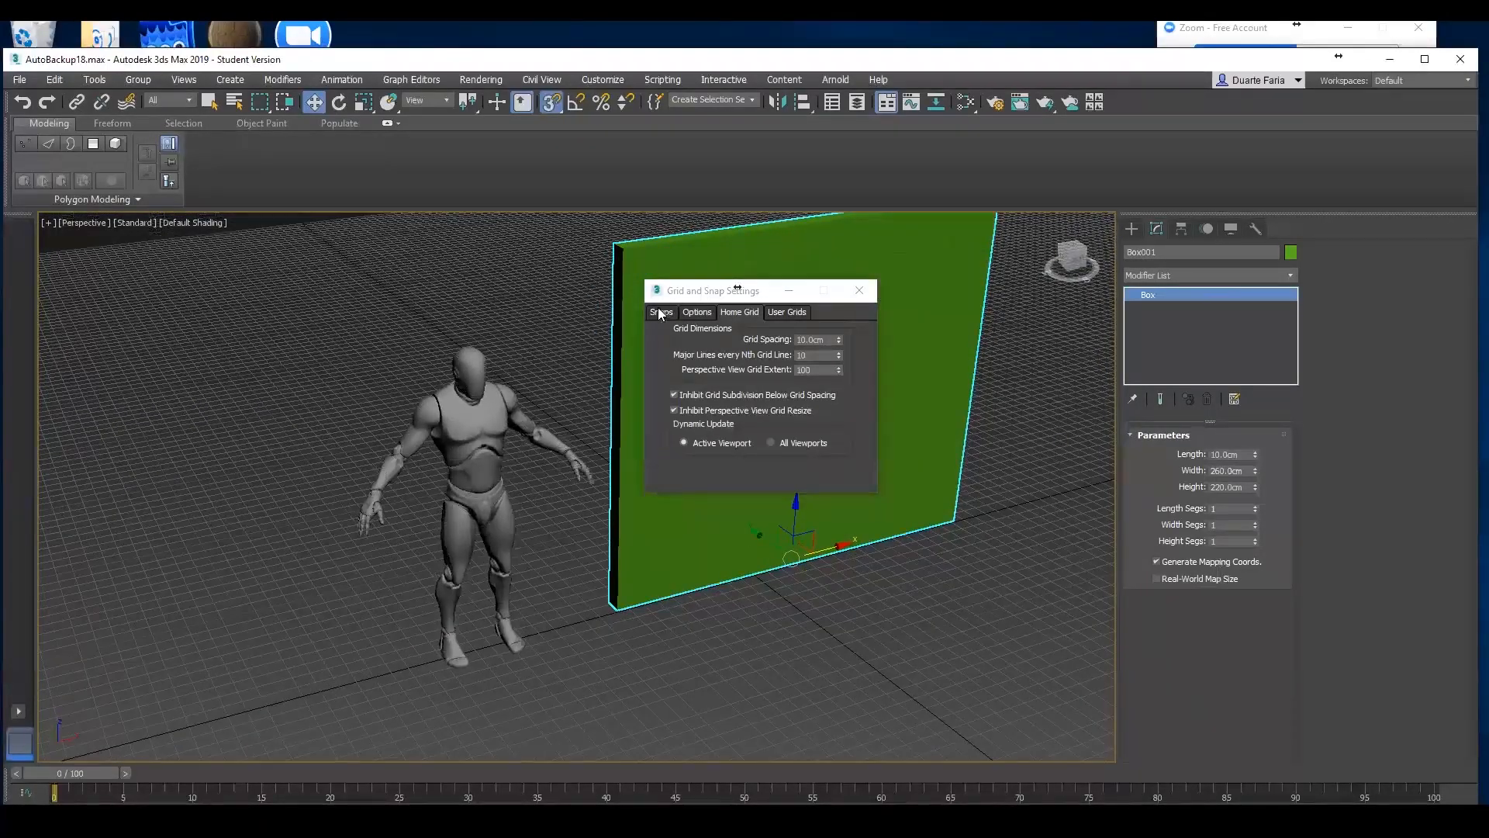
pyautogui.click(859, 291)
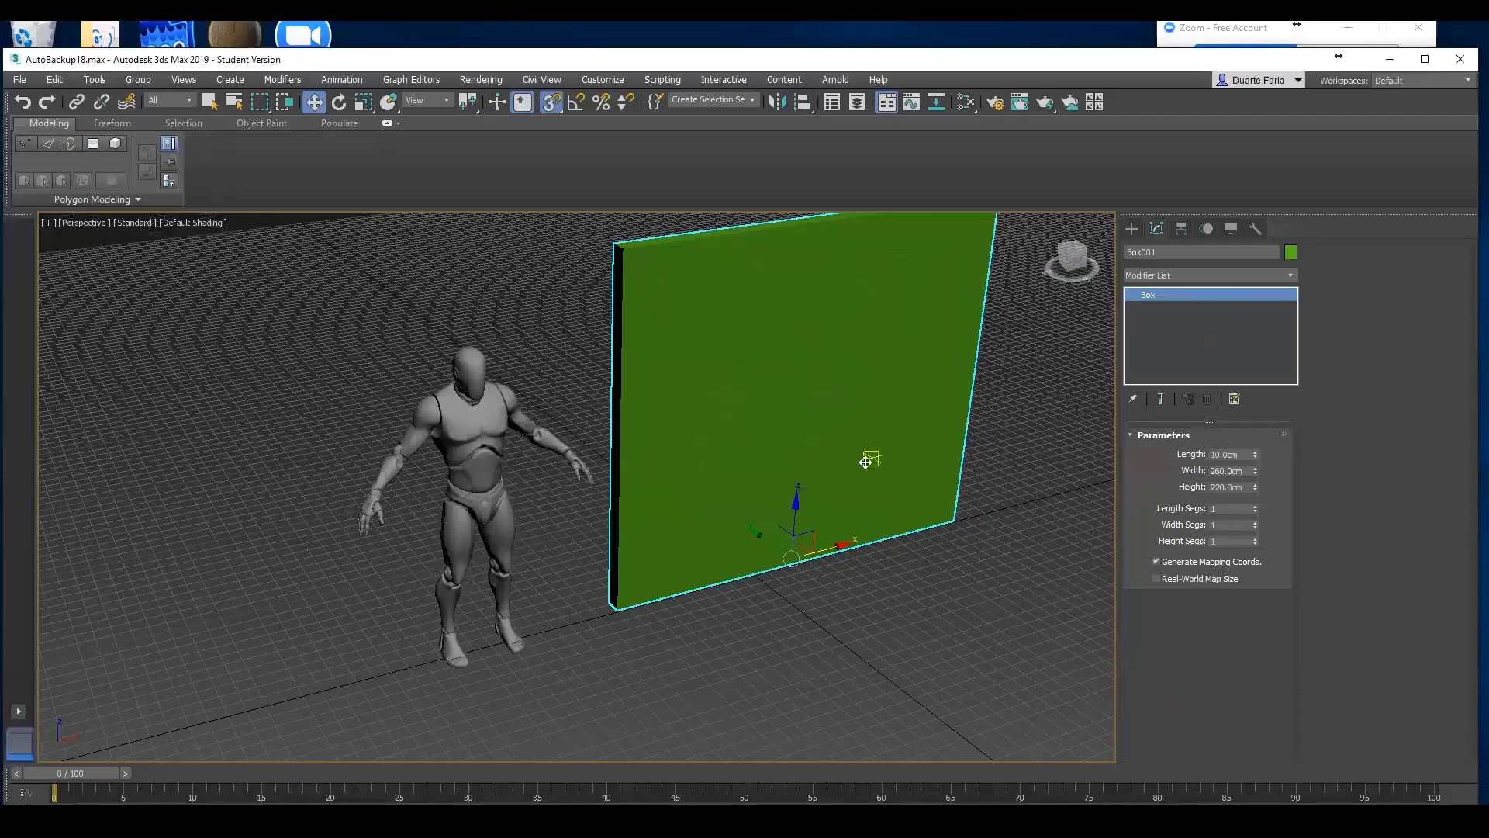
# Examine the wall's pivot and bottom corner relative to the grid lines
pyautogui.keyDown('alt'); pyautogui.moveTo(871, 459); pyautogui.dragTo(863, 512, button='middle'); pyautogui.keyUp('alt')
pyautogui.scroll(3, 833, 493)
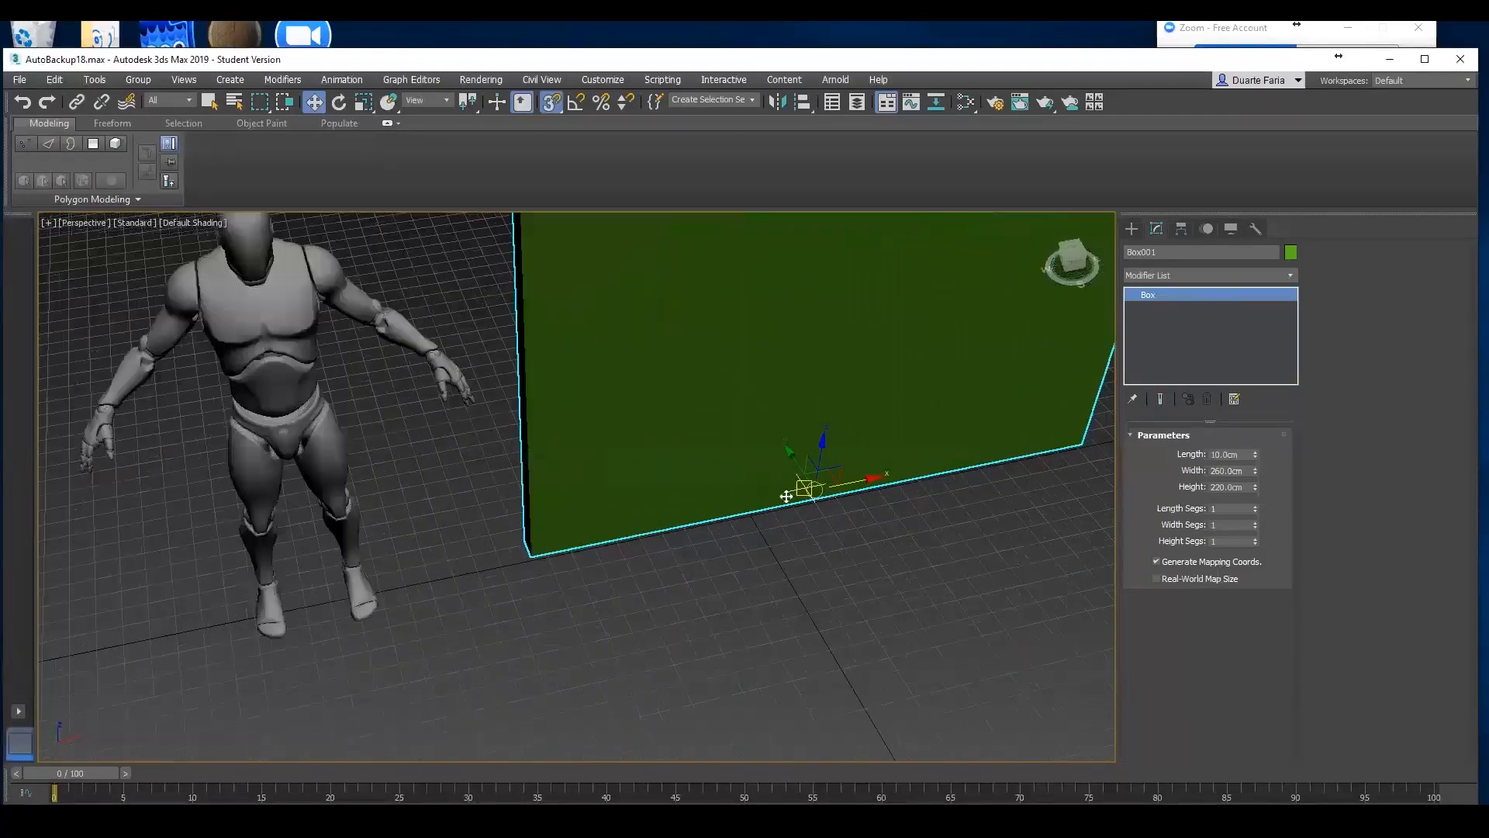
pyautogui.moveTo(759, 518); pyautogui.dragTo(710, 605, button='middle')
pyautogui.moveTo(710, 605)
pyautogui.keyDown('alt'); pyautogui.mouseDown(button='middle')
pyautogui.moveTo(807, 509)
pyautogui.moveTo(789, 505)
pyautogui.mouseUp(button='middle'); pyautogui.keyUp('alt')
pyautogui.scroll(-3, 753, 553)
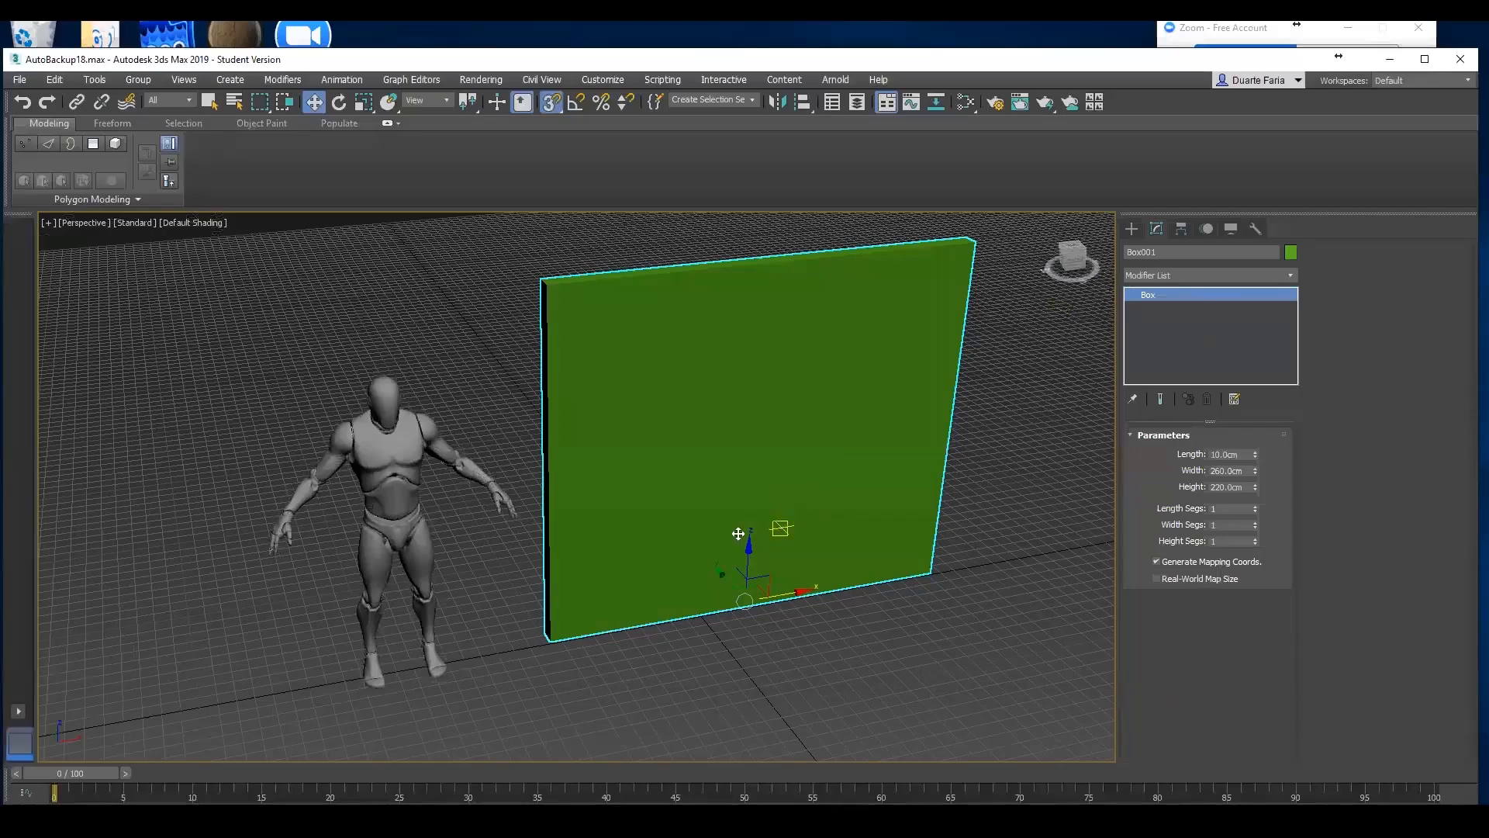
pyautogui.scroll(4, 546, 662)
pyautogui.scroll(3, 546, 662)
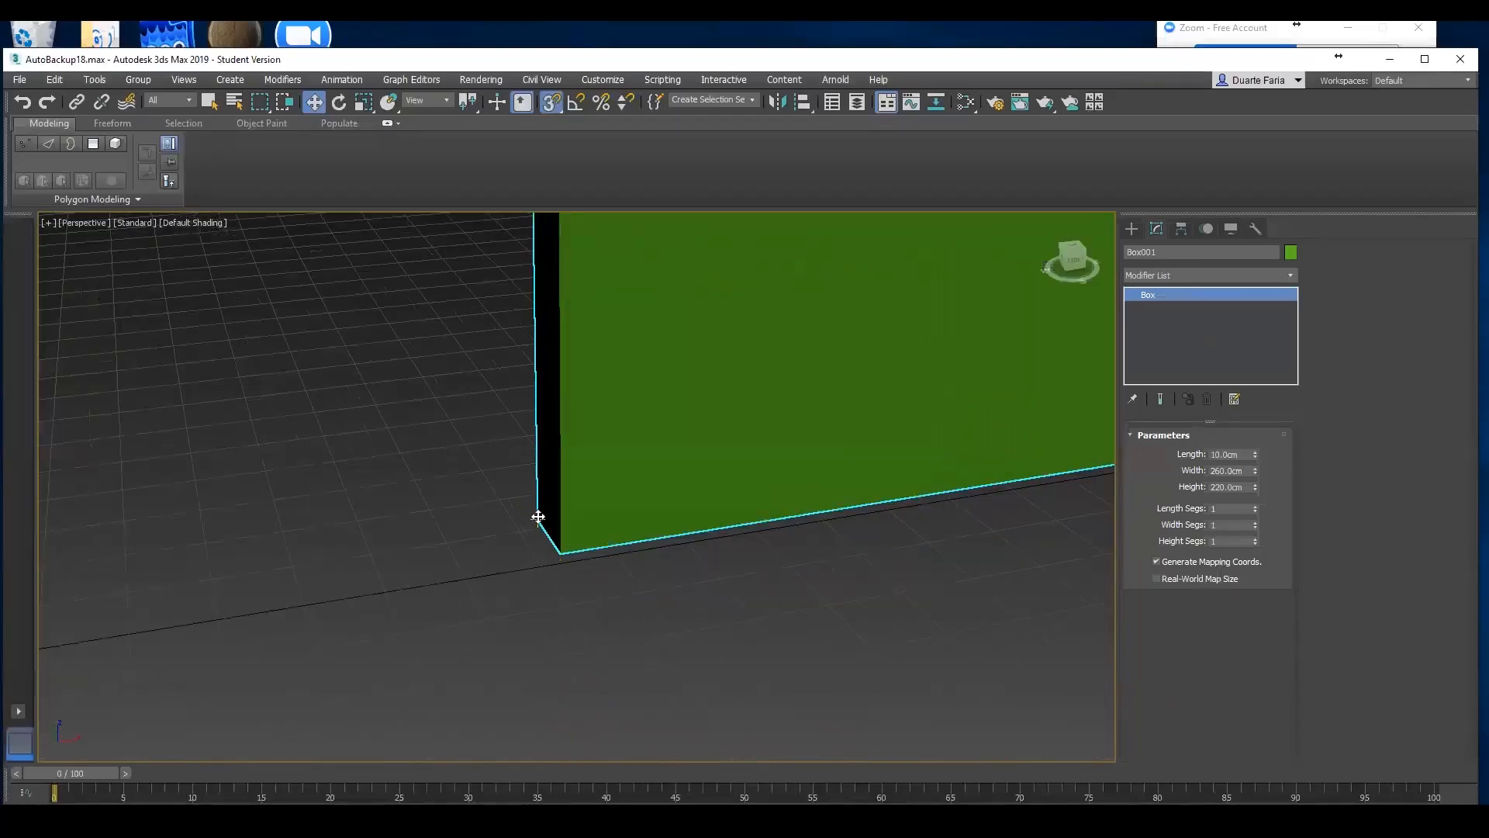
pyautogui.scroll(-4, 642, 550)
pyautogui.keyDown('alt'); pyautogui.moveTo(788, 539); pyautogui.dragTo(827, 553, button='middle'); pyautogui.keyUp('alt')
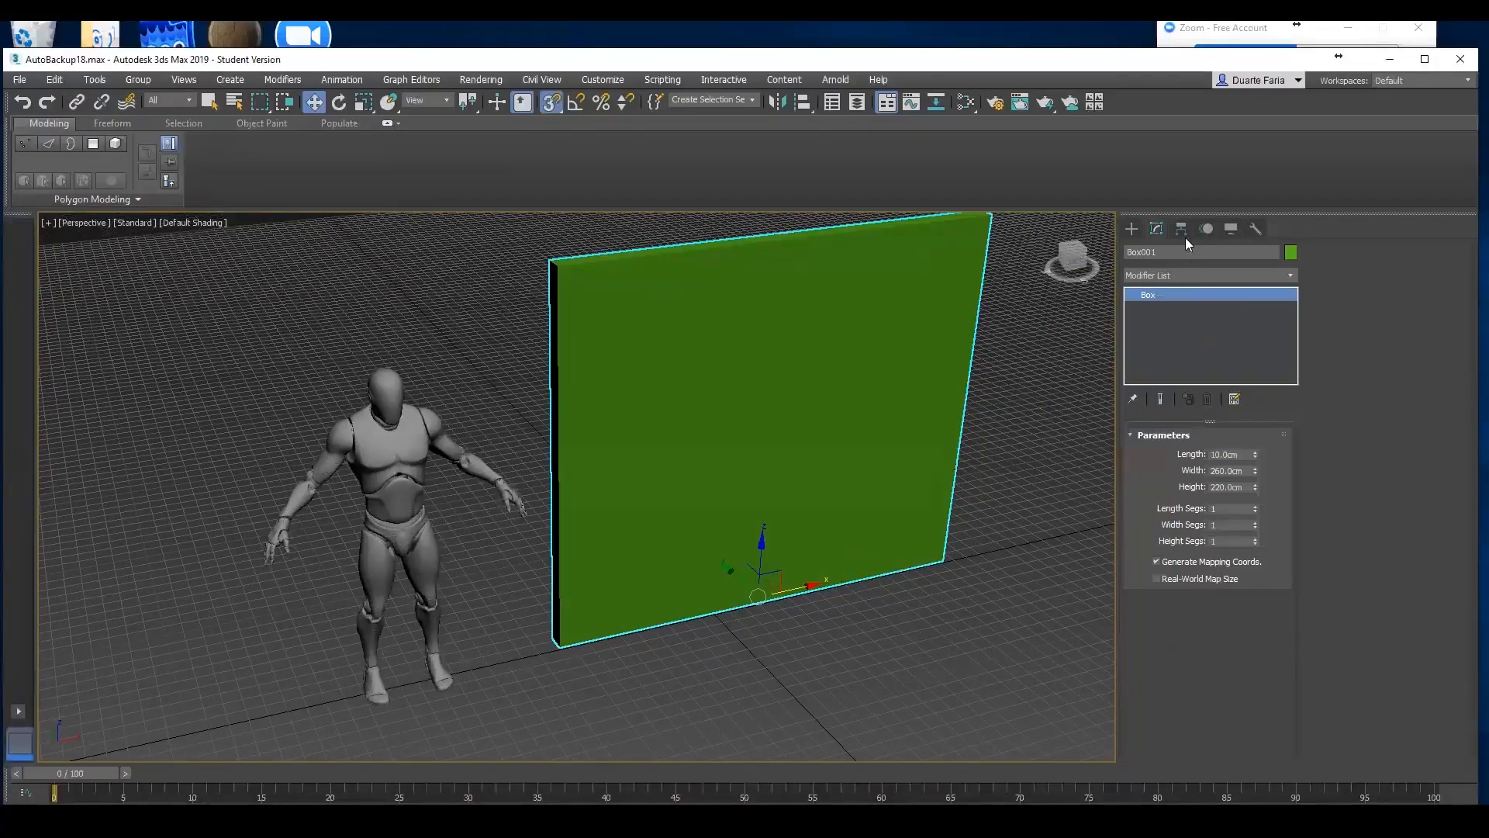
# Enable Affect Pivot Only and move the wall's pivot along X to the end nearest the mannequin
pyautogui.click(1182, 228)
pyautogui.click(1175, 337)
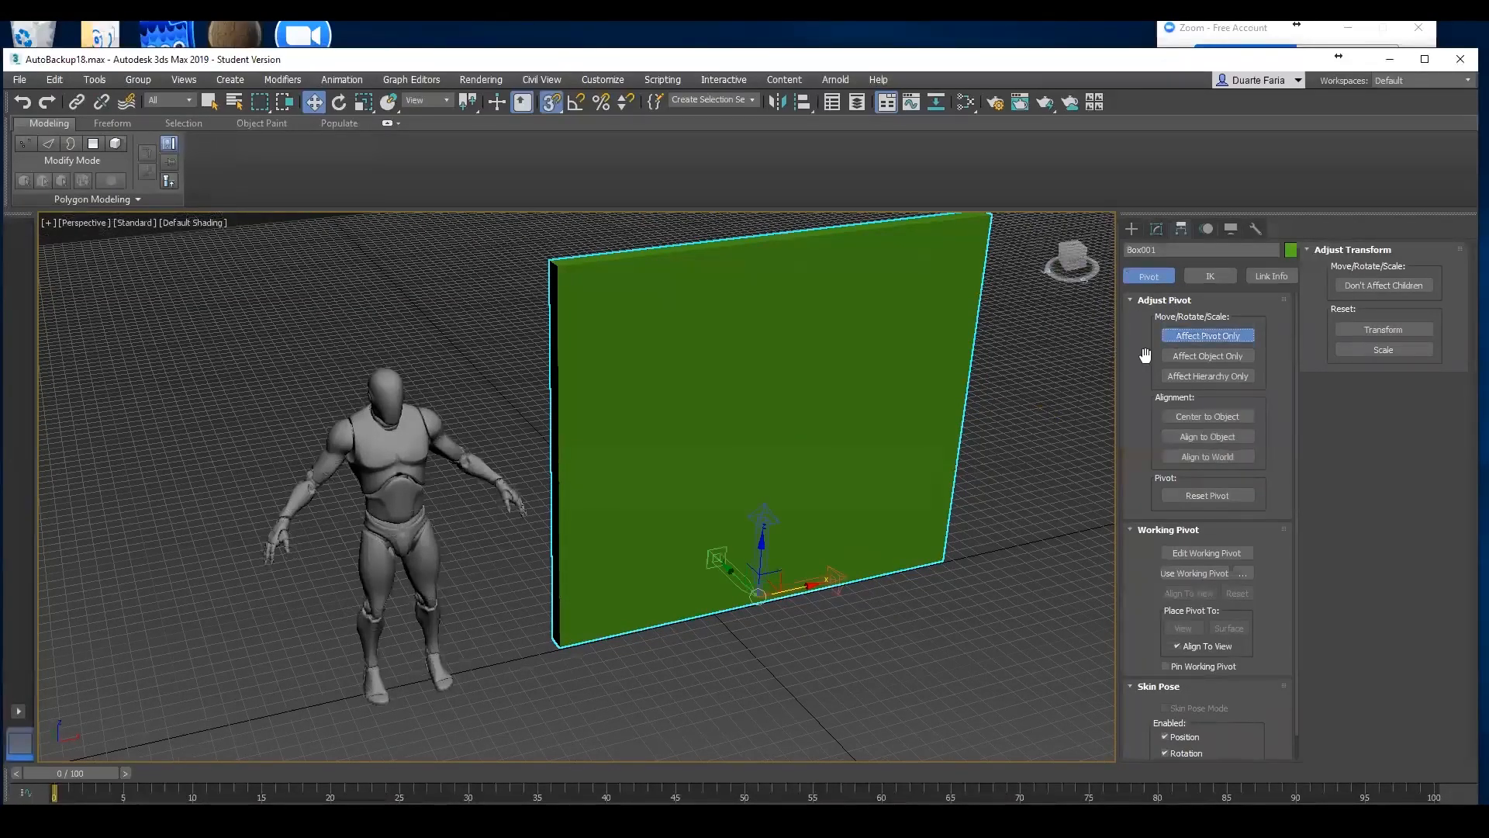
pyautogui.keyDown('alt'); pyautogui.moveTo(814, 468); pyautogui.dragTo(1017, 399, button='middle'); pyautogui.keyUp('alt')
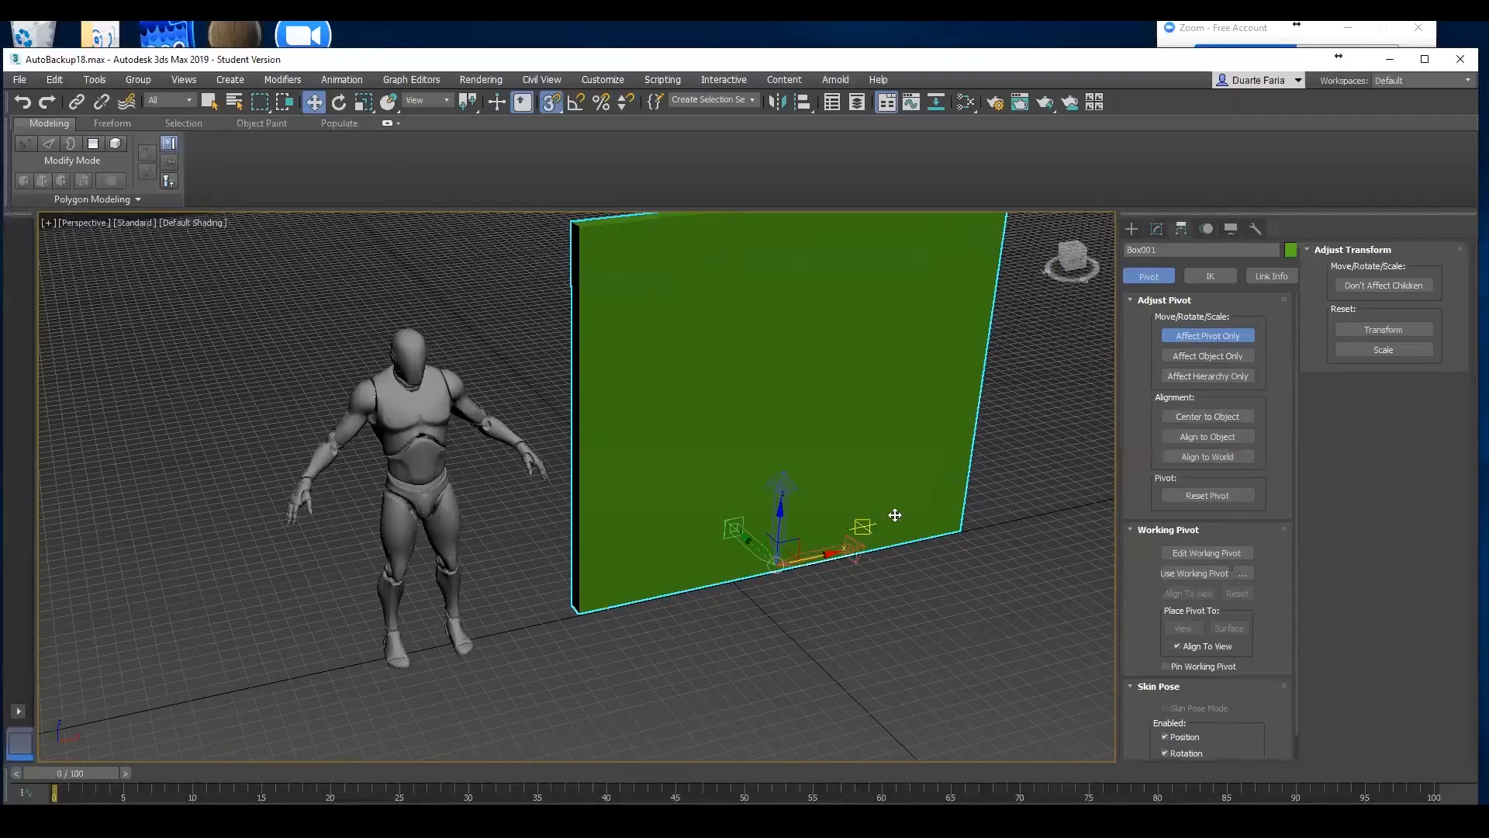
pyautogui.moveTo(819, 544); pyautogui.dragTo(568, 599)
# Snap the pivot onto the wall's rear bottom corner vertex at the mannequin end and turn off Affect Pivot Only
pyautogui.scroll(10, 568, 599)
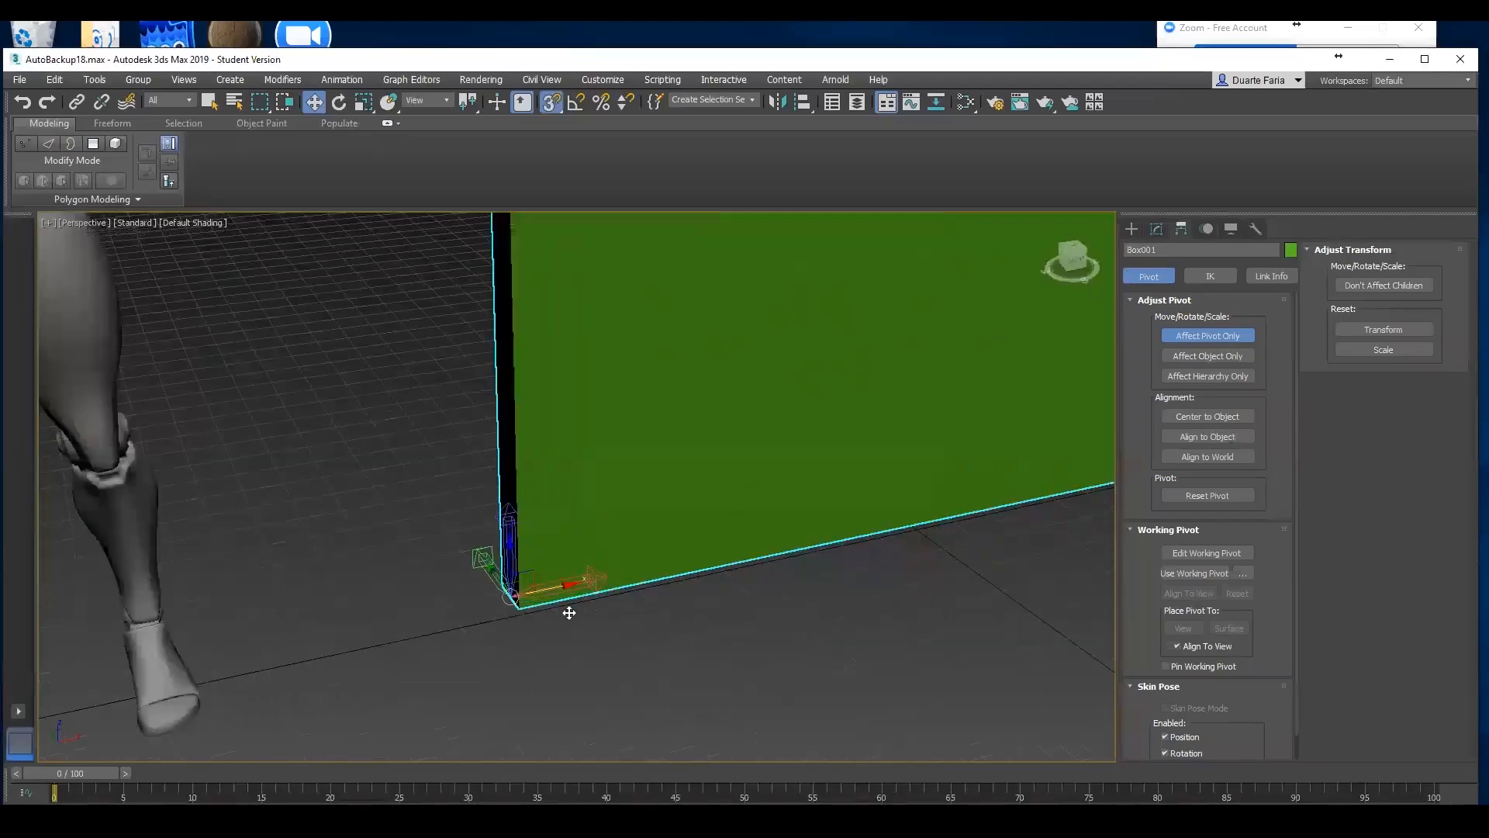
pyautogui.scroll(-8, 821, 543)
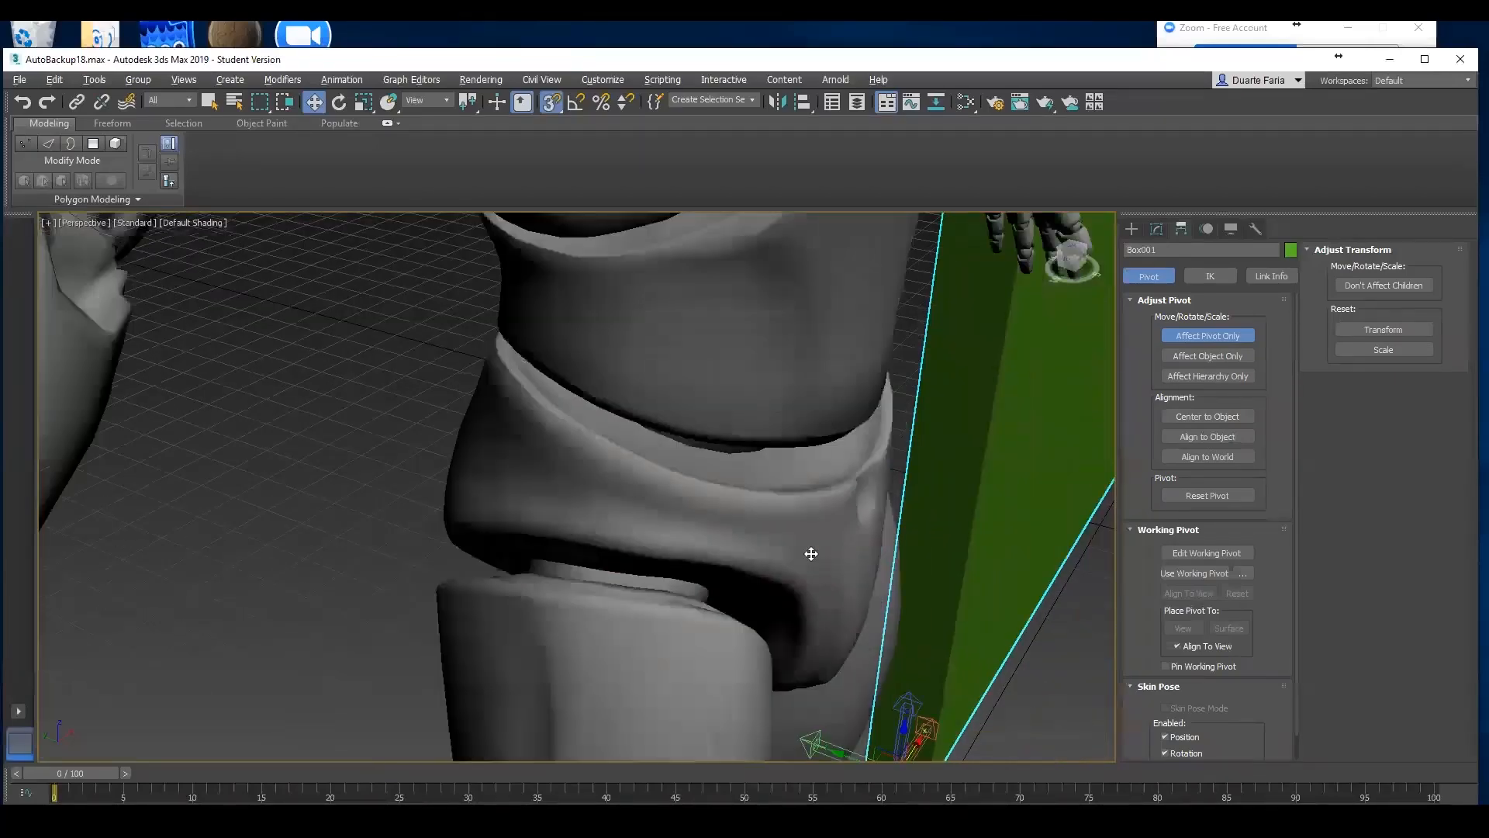
pyautogui.keyDown('alt'); pyautogui.moveTo(812, 552); pyautogui.dragTo(620, 532, button='middle'); pyautogui.keyUp('alt')
pyautogui.scroll(5, 717, 476)
pyautogui.scroll(-6, 854, 432)
pyautogui.scroll(8, 620, 532)
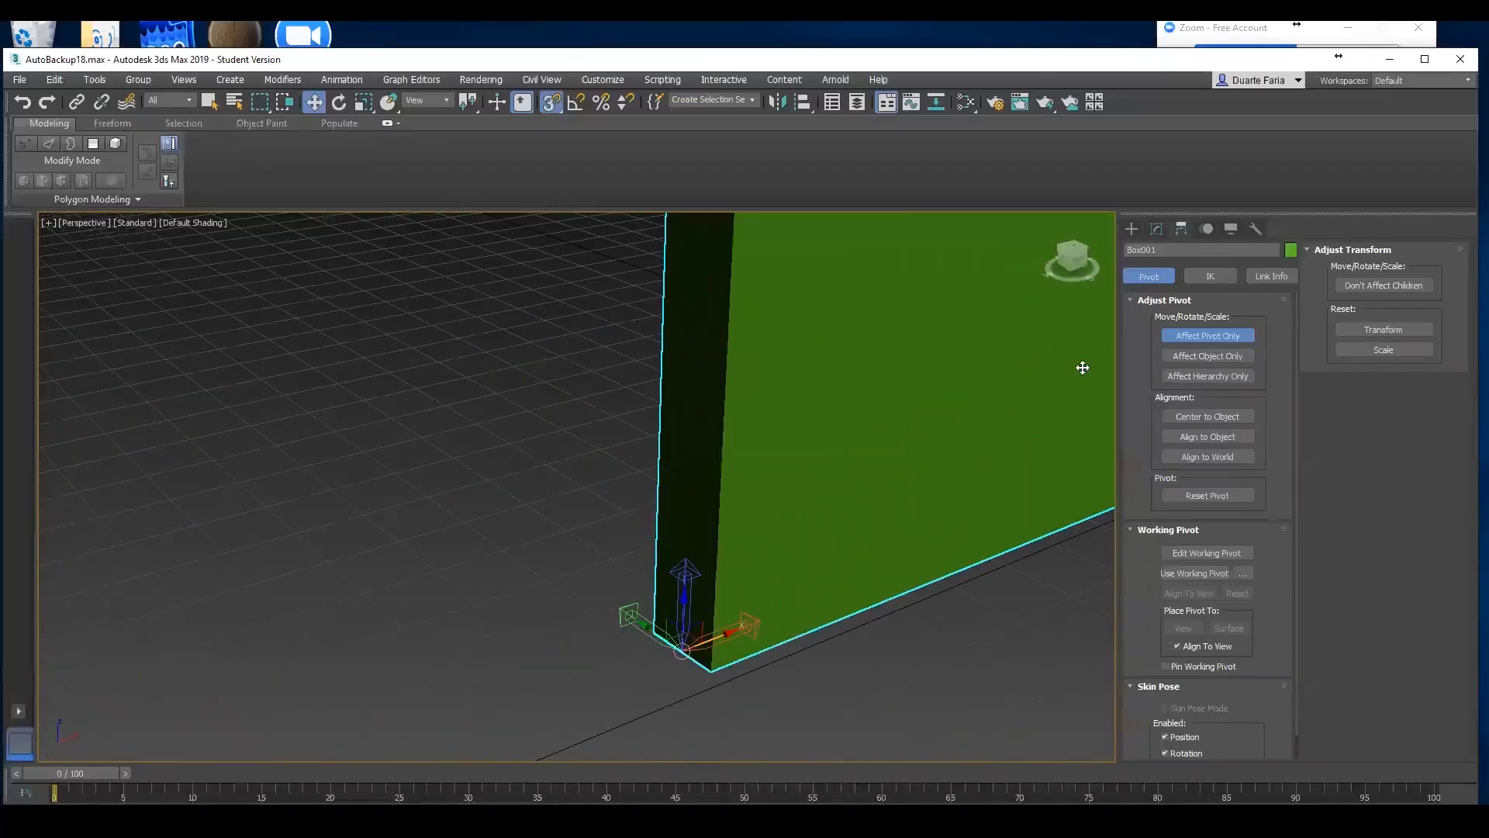
pyautogui.moveTo(684, 644); pyautogui.dragTo(656, 627)
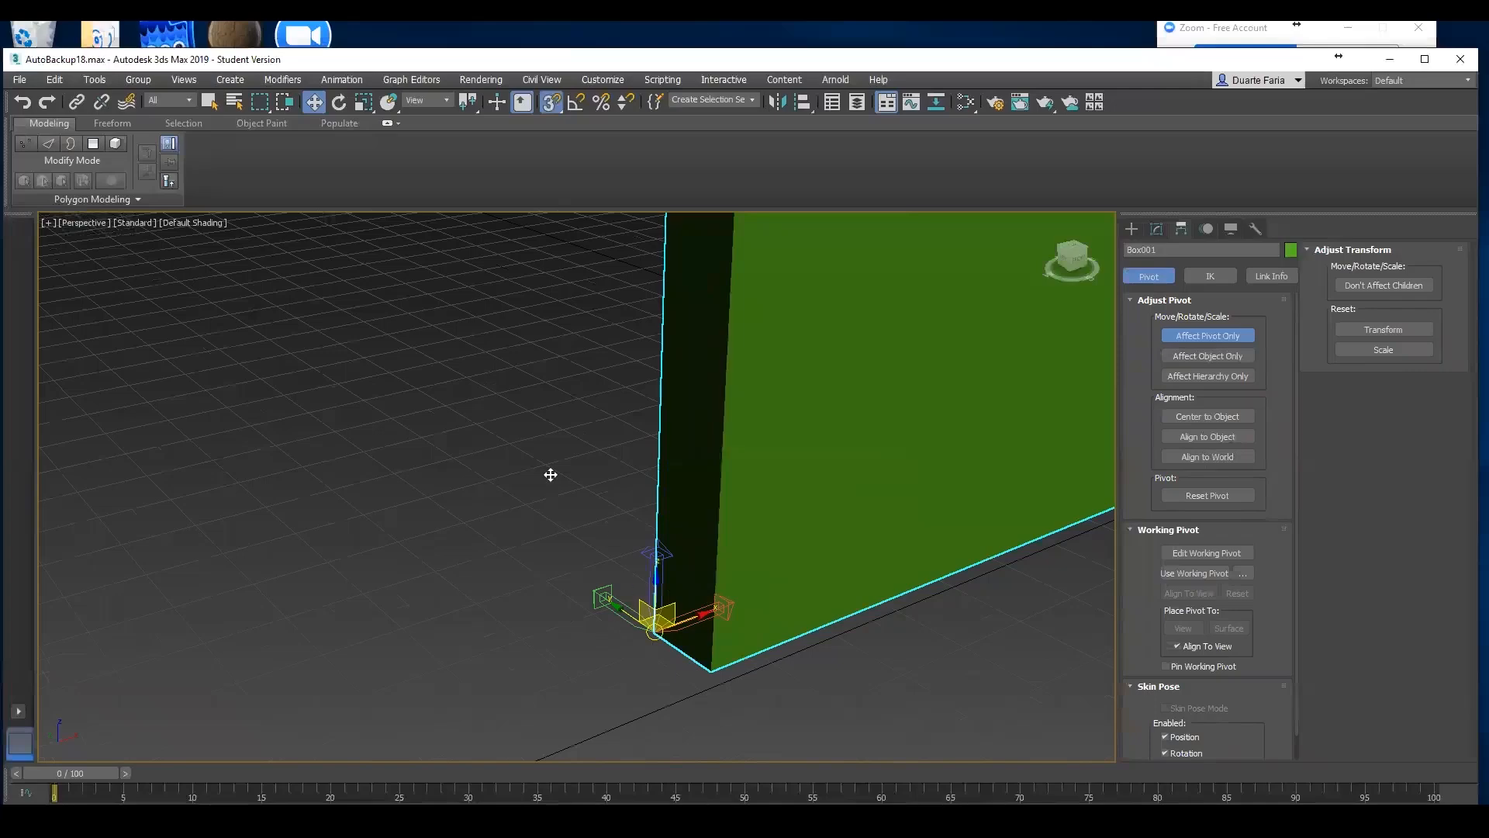
pyautogui.click(1187, 336)
pyautogui.scroll(-5, 932, 524)
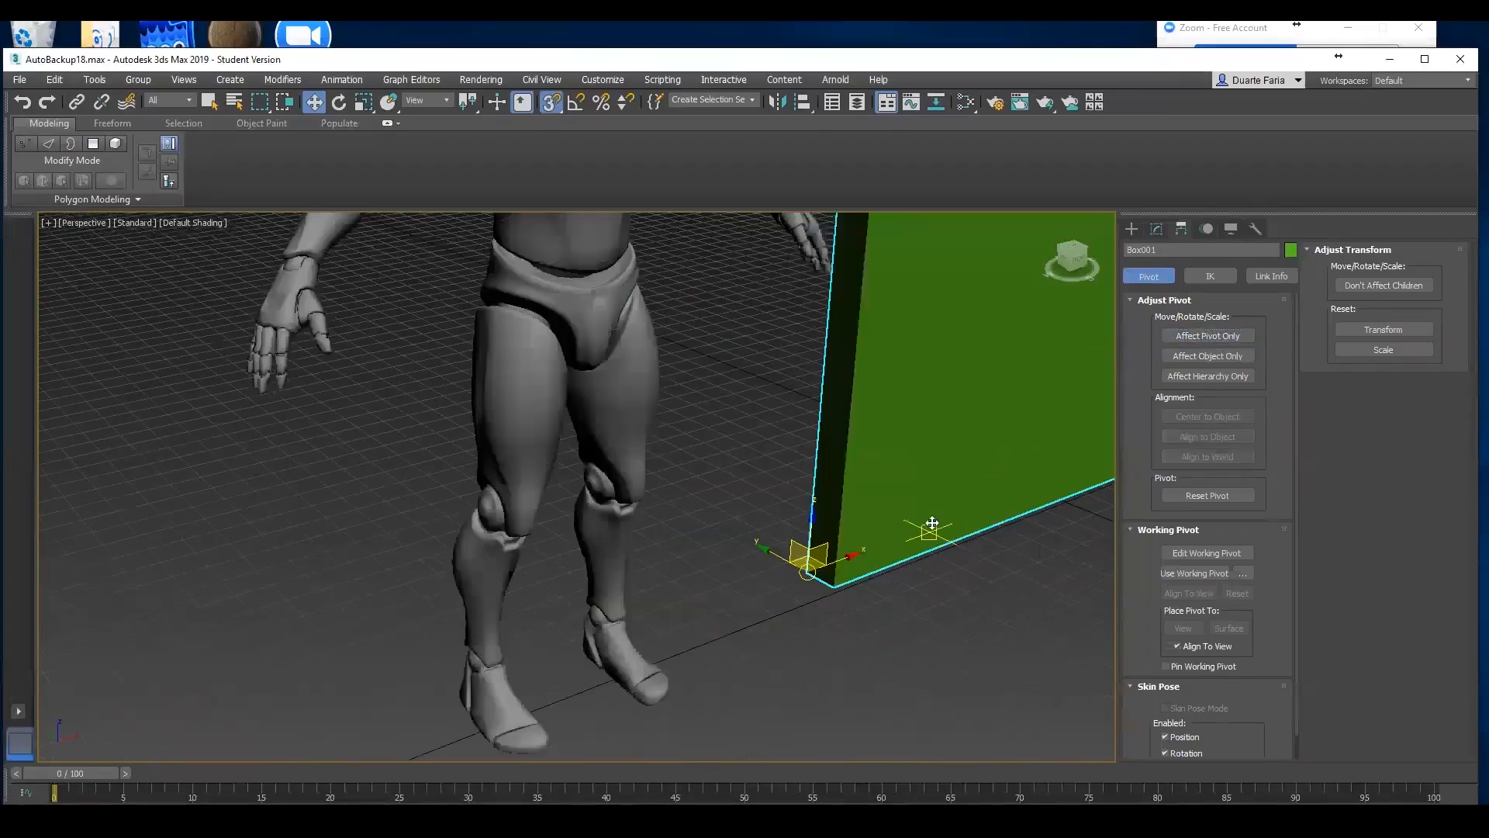
pyautogui.keyDown('alt'); pyautogui.moveTo(932, 524); pyautogui.dragTo(783, 448, button='middle'); pyautogui.keyUp('alt')
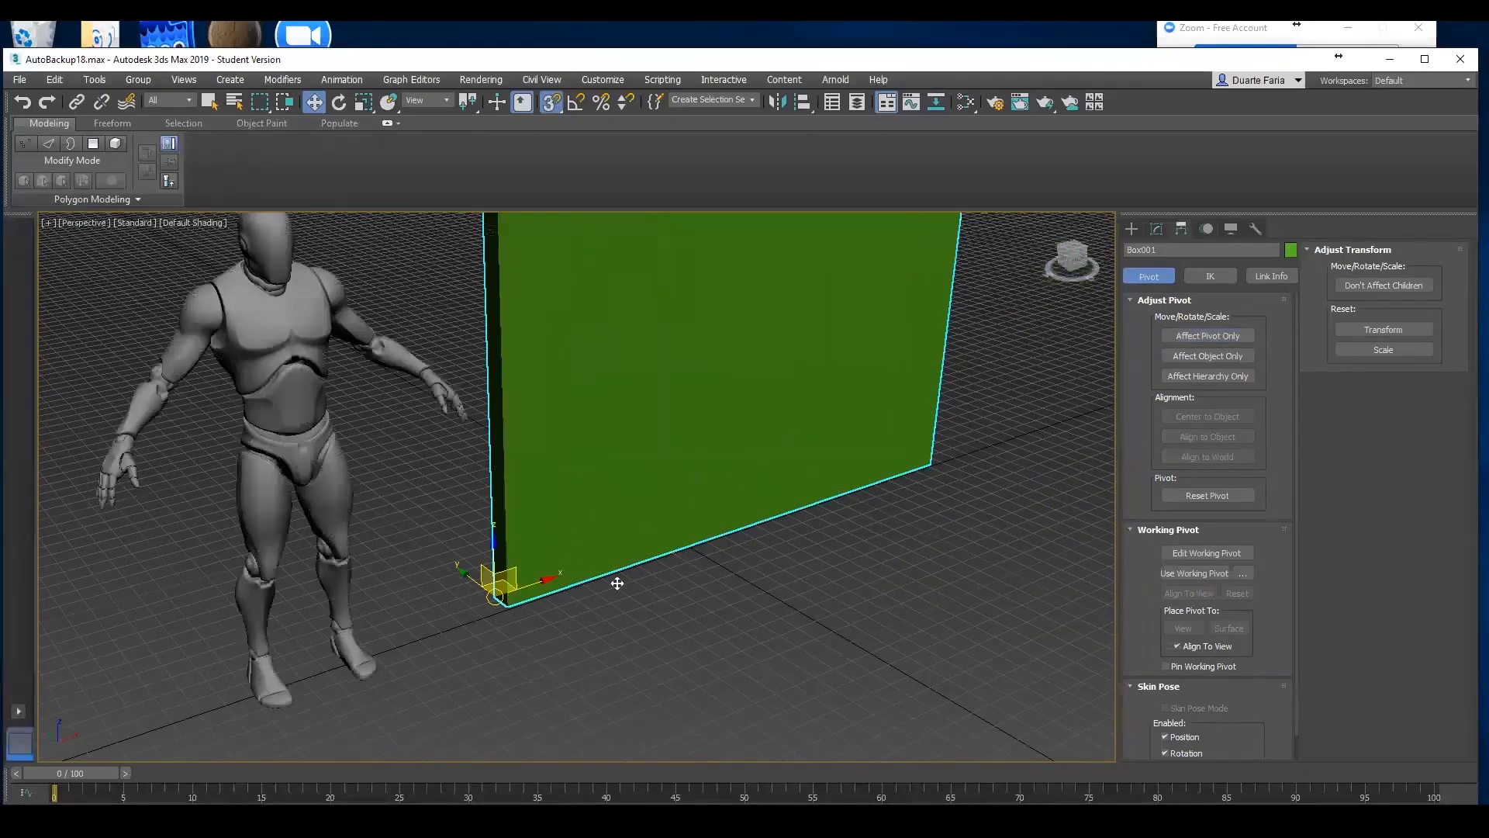
# Try to snap the wall to a grid point by its pivot at the corner nearest the mannequin
pyautogui.scroll(4, 568, 565)
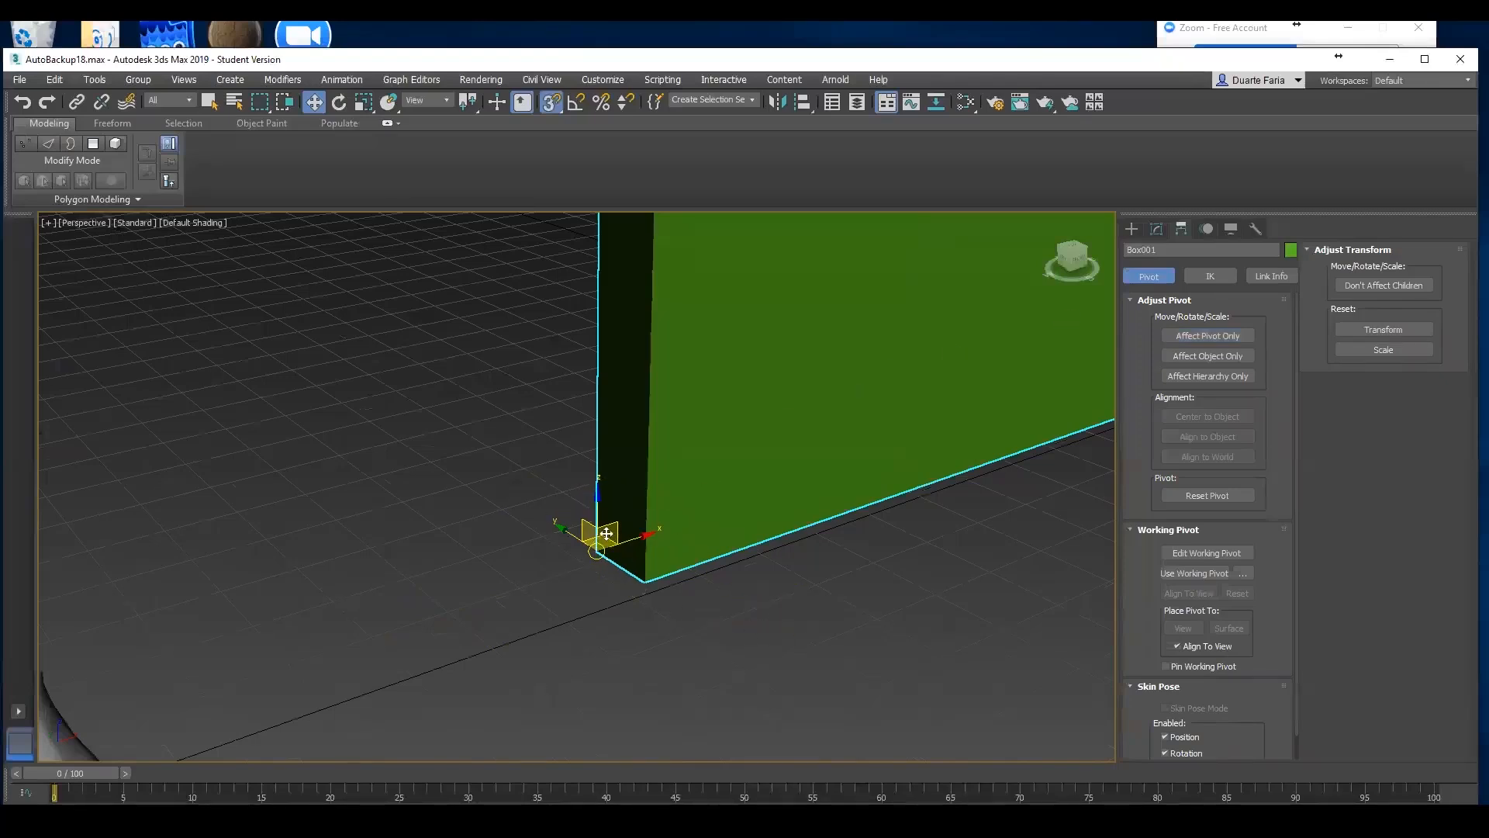
pyautogui.moveTo(598, 543)
pyautogui.mouseDown()
pyautogui.moveTo(648, 549)
pyautogui.moveTo(653, 623)
pyautogui.moveTo(611, 552)
pyautogui.mouseUp()
pyautogui.scroll(-4, 721, 564)
pyautogui.keyDown('alt'); pyautogui.moveTo(721, 565); pyautogui.dragTo(626, 566, button='middle'); pyautogui.keyUp('alt')
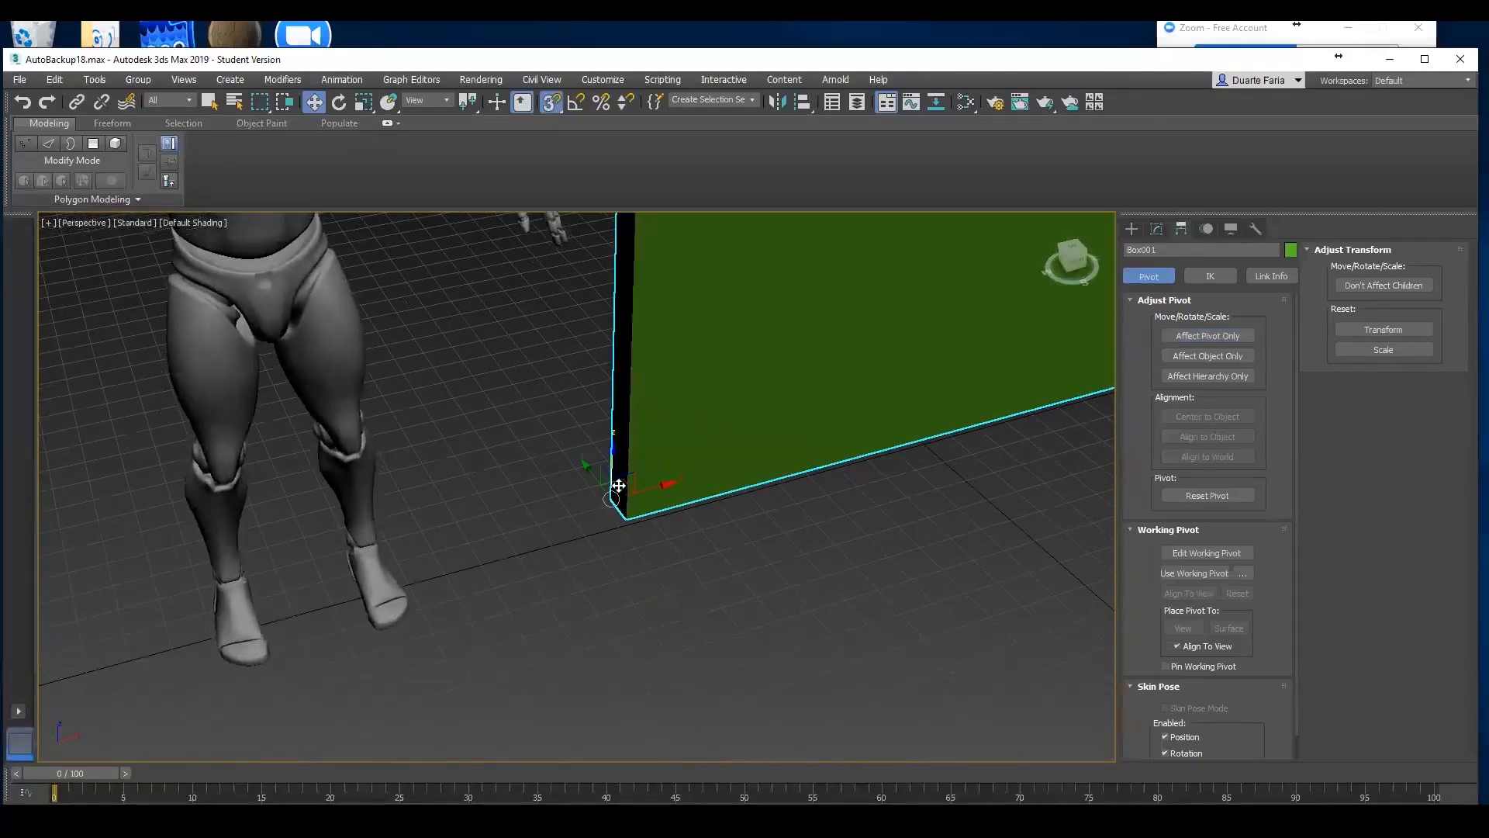
# Check the active snap types and the snap options in the grid and snap settings and close them
pyautogui.rightClick(550, 101)
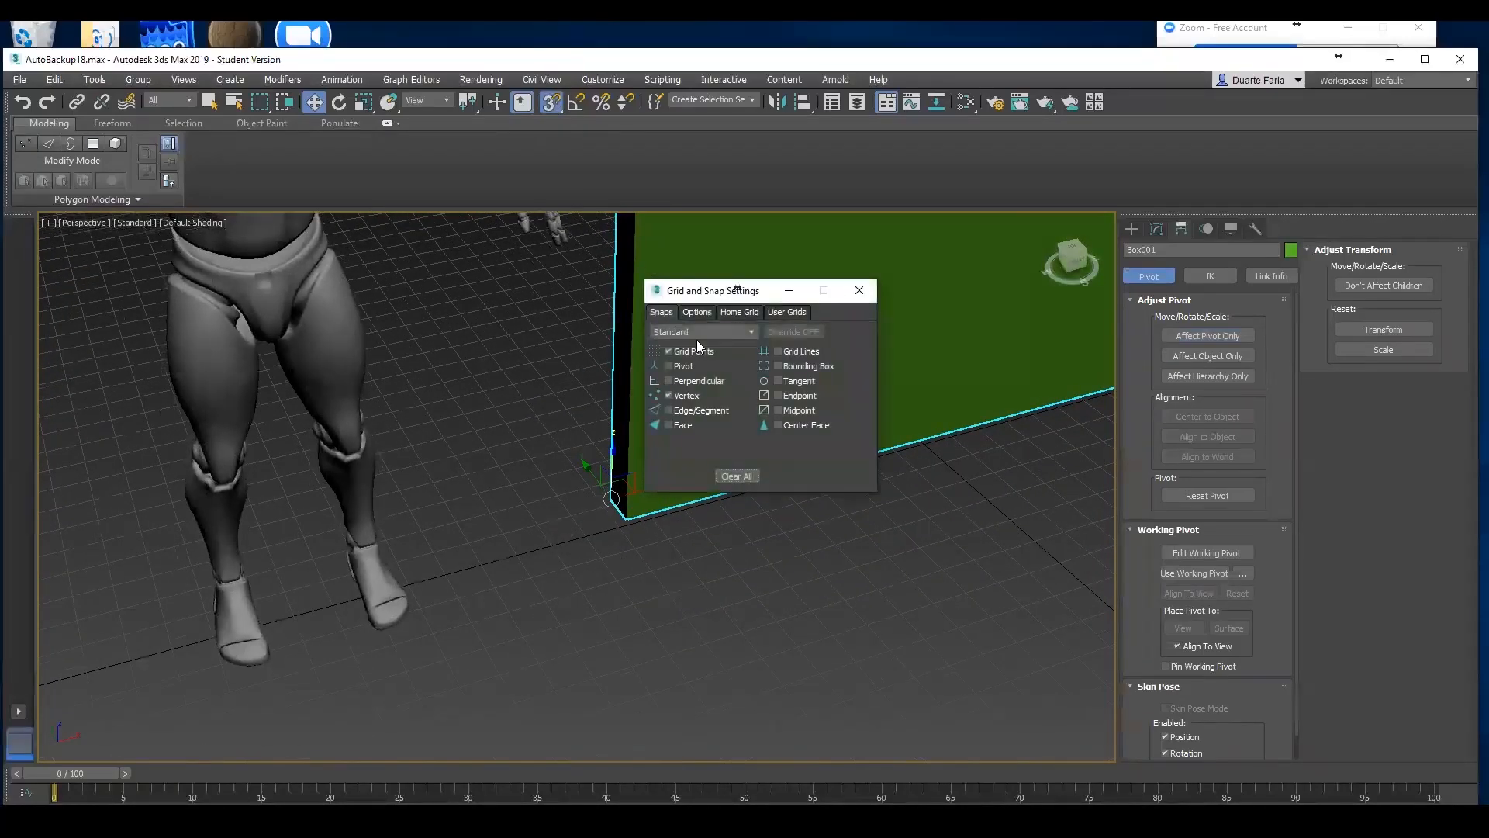
pyautogui.click(692, 312)
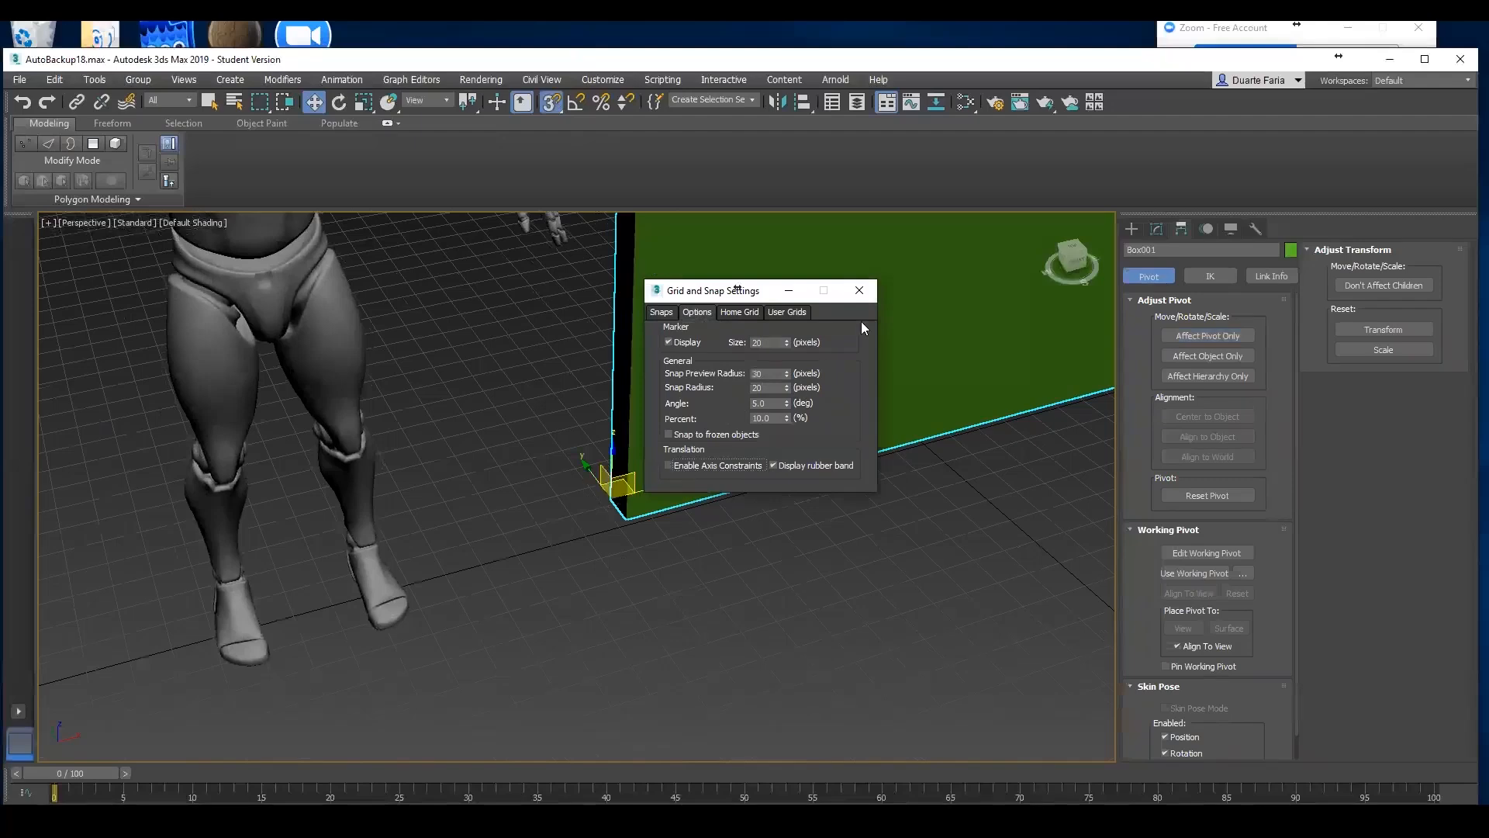
pyautogui.click(860, 290)
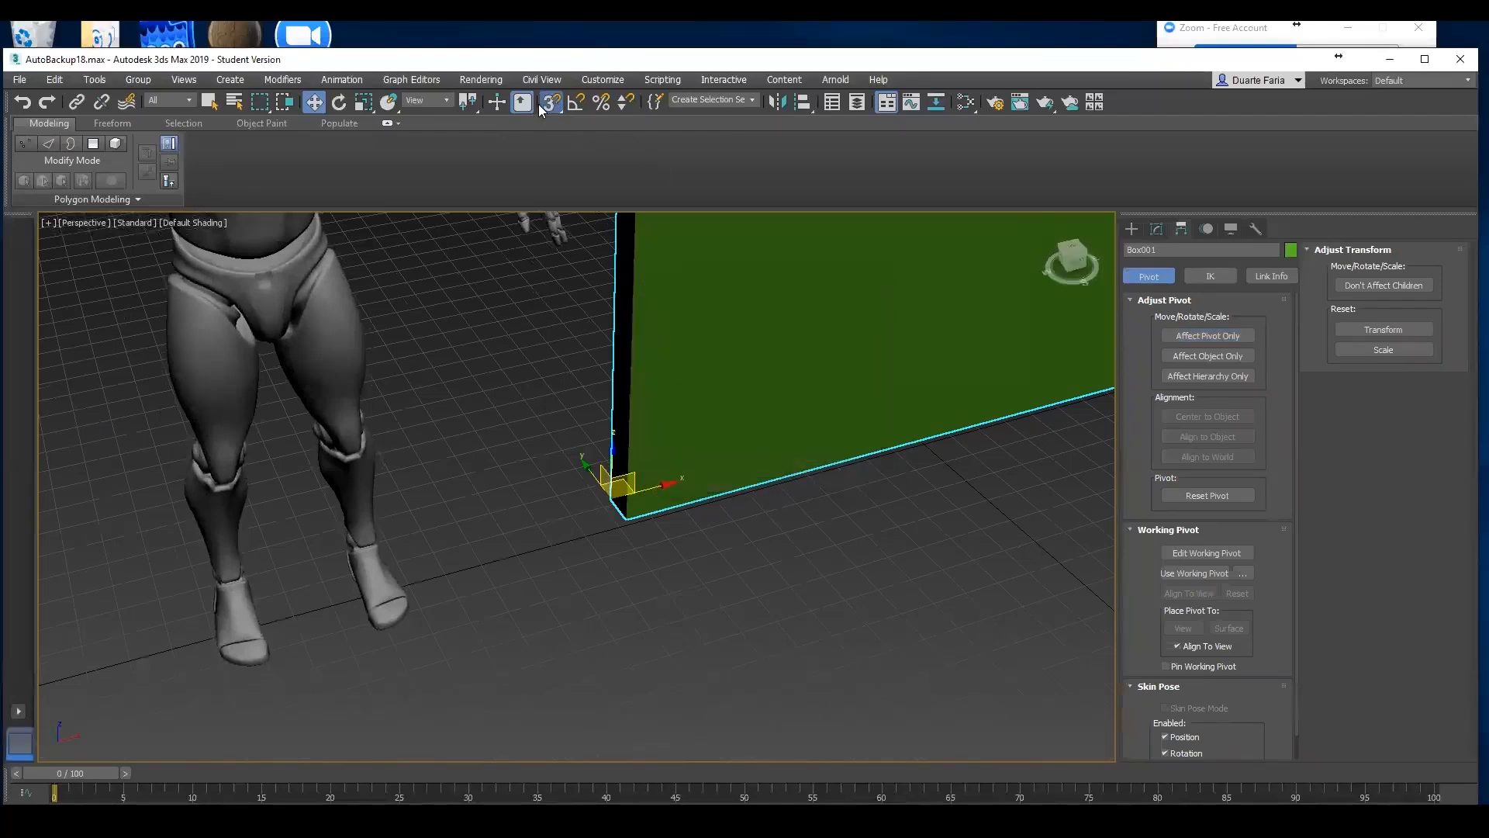
# Move the wall by its pivot corner so that it snaps onto a grid point
pyautogui.moveTo(610, 494); pyautogui.dragTo(630, 549)
pyautogui.scroll(3, 750, 568)
pyautogui.scroll(4, 580, 578)
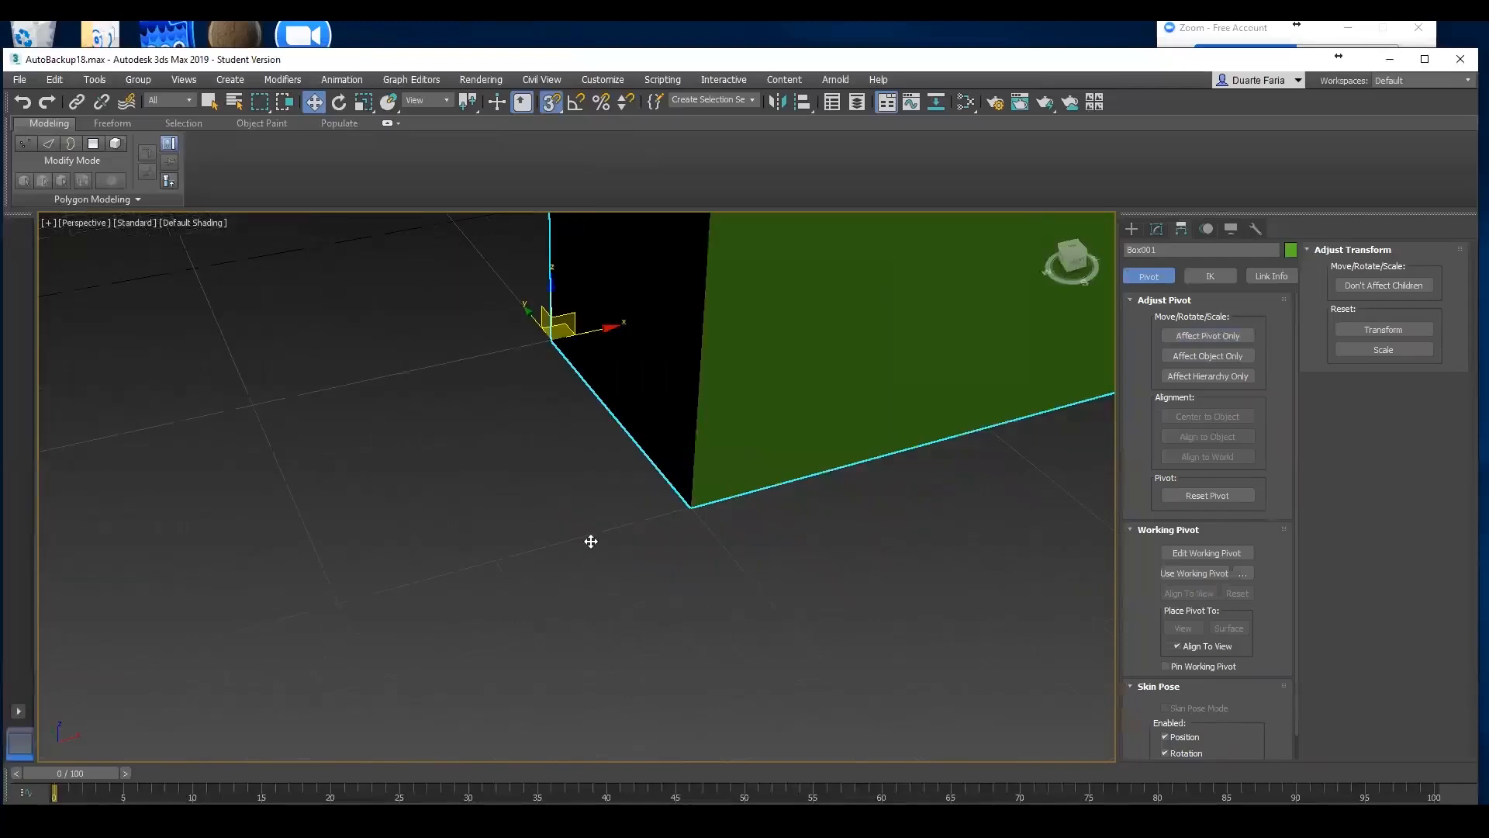
# Examine how the wall's bottom corners at both ends line up with the grid lines
pyautogui.scroll(-2, 673, 508)
pyautogui.moveTo(706, 501); pyautogui.dragTo(742, 599, button='middle')
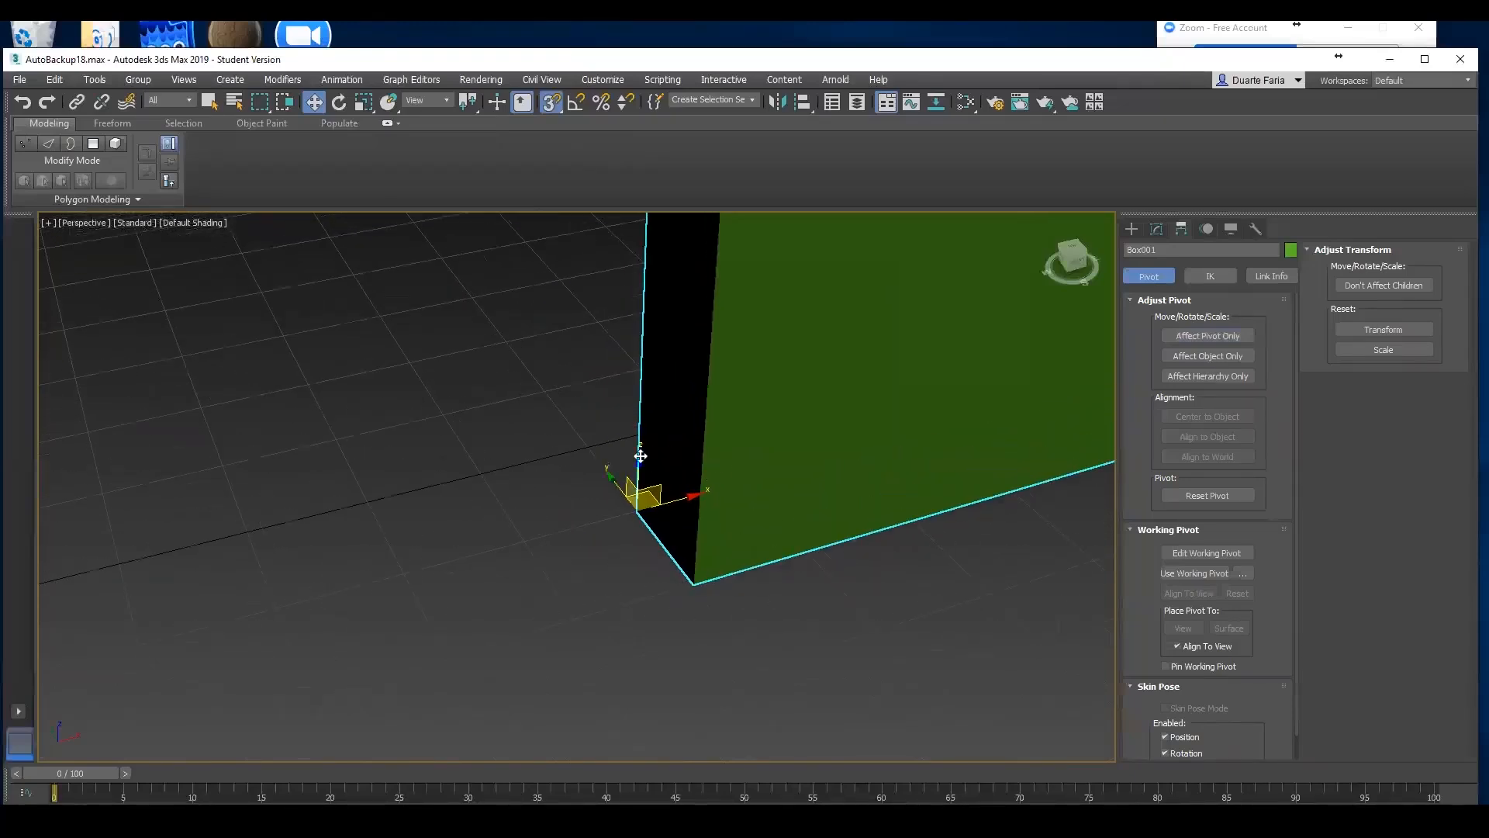
pyautogui.scroll(2, 638, 535)
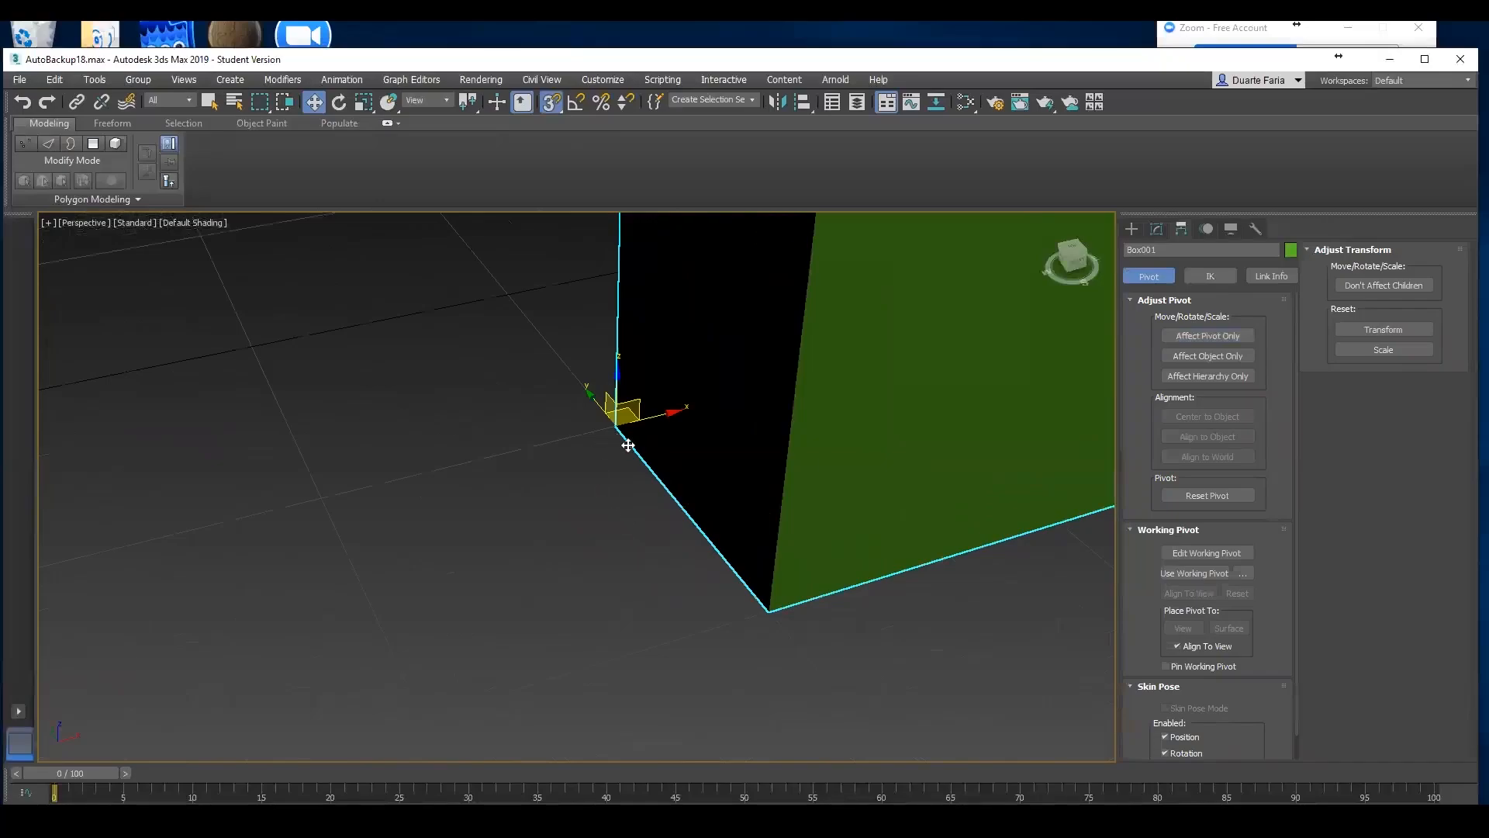
pyautogui.scroll(-2, 715, 535)
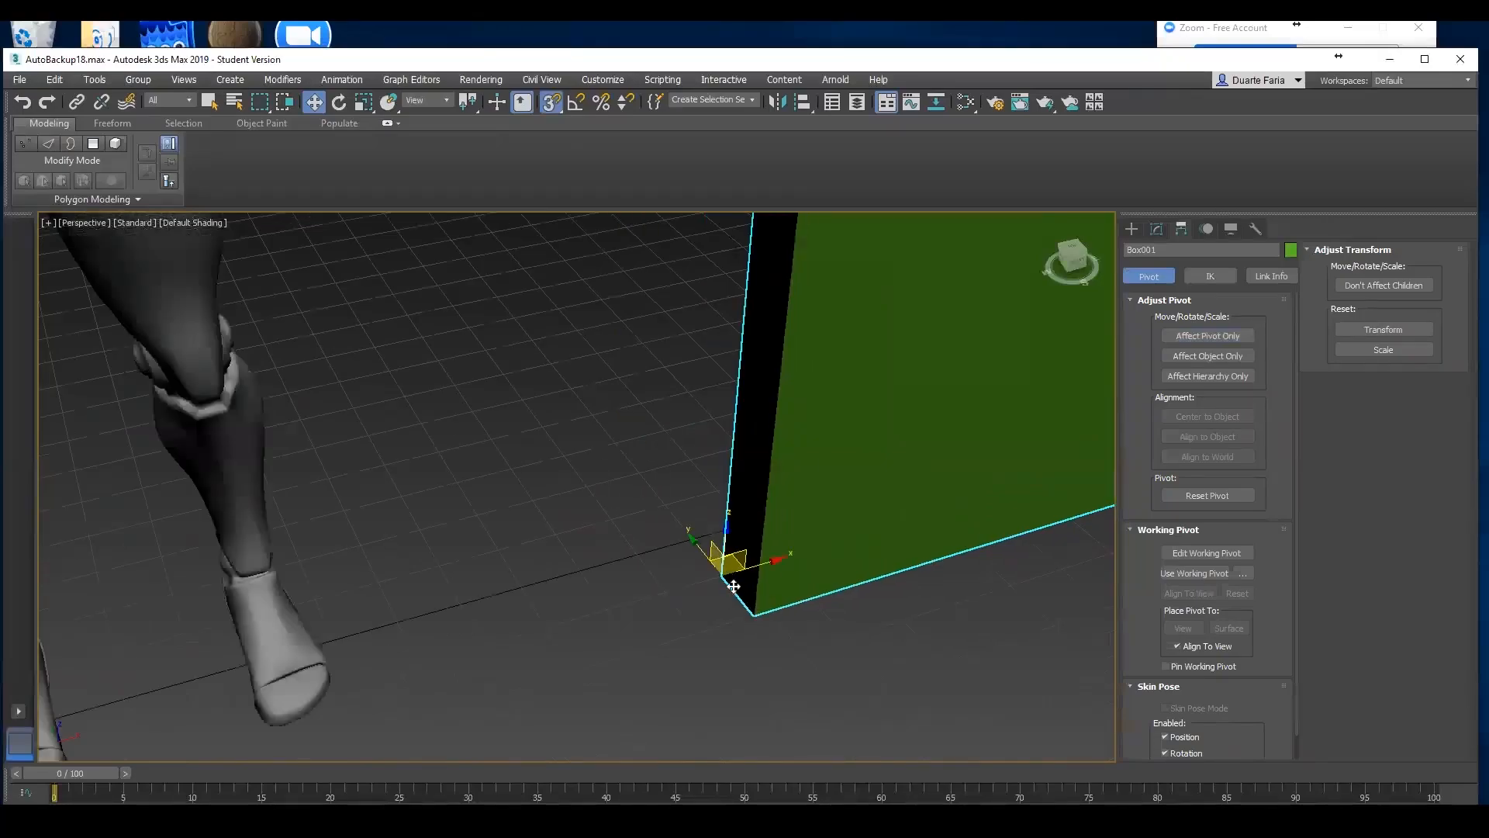
pyautogui.scroll(-3, 733, 586)
pyautogui.scroll(-6, 795, 583)
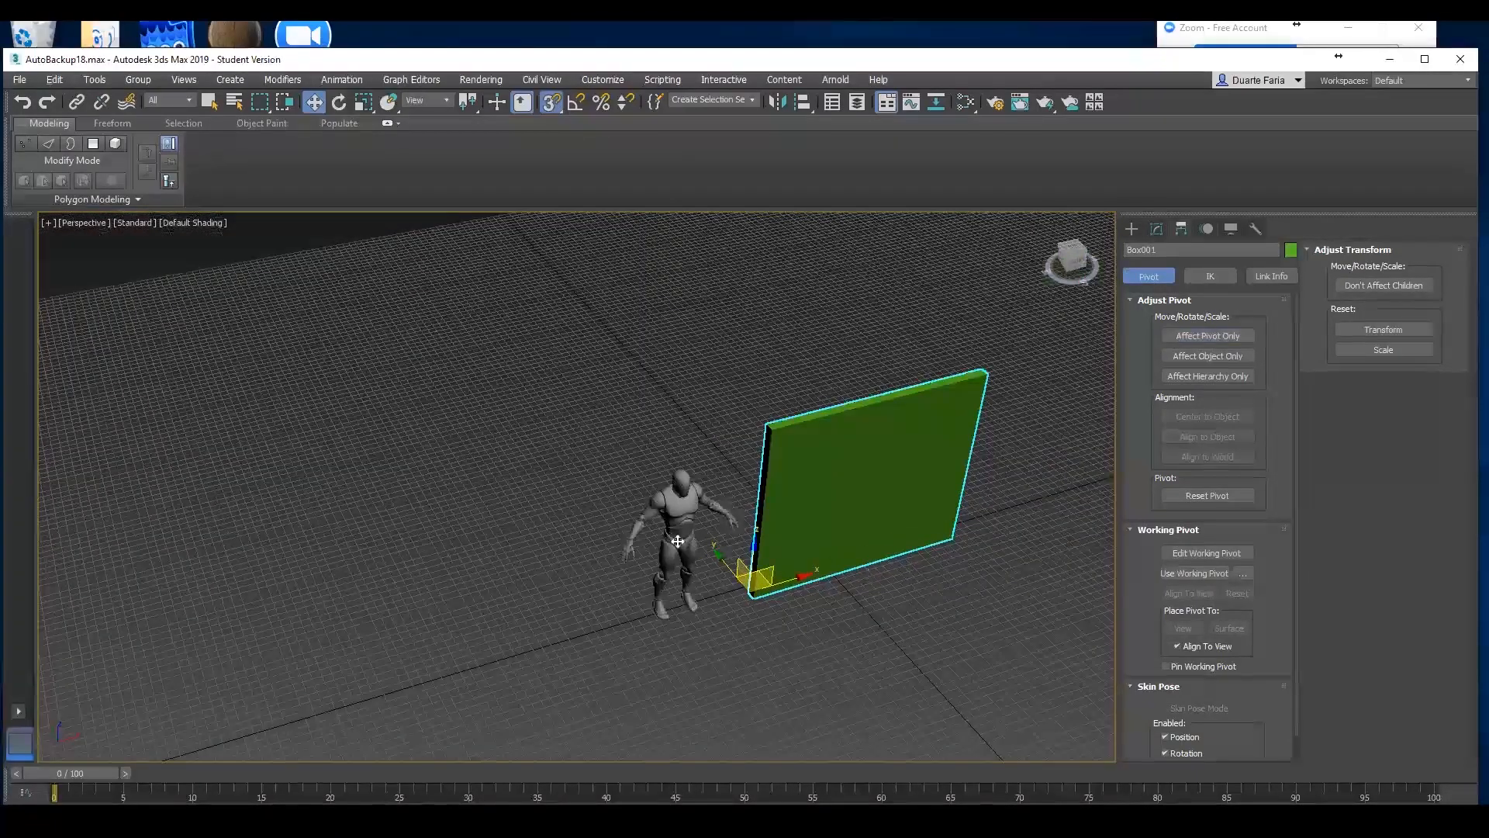
pyautogui.scroll(5, 734, 560)
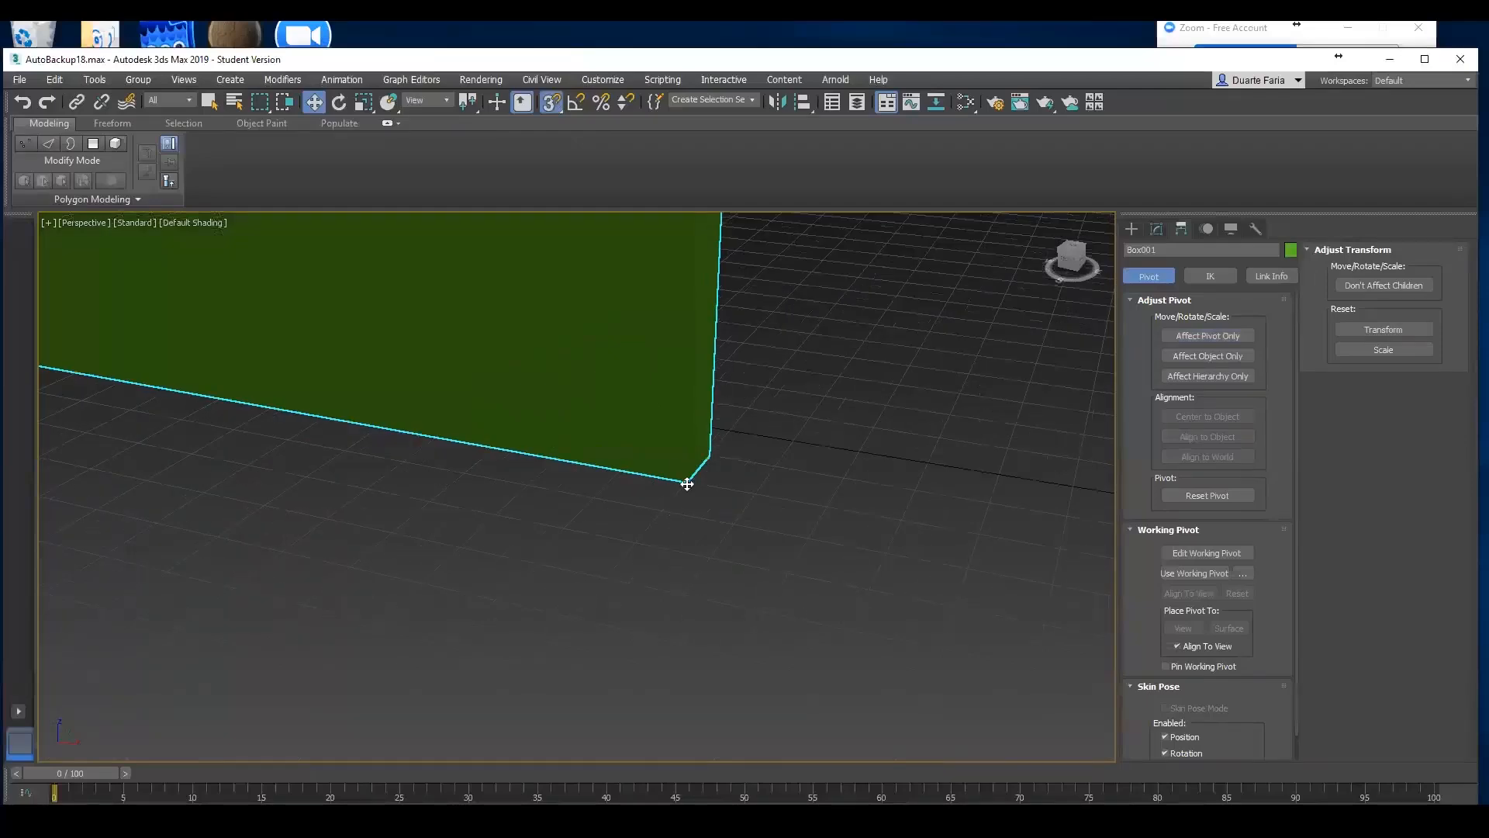
pyautogui.scroll(3, 745, 526)
pyautogui.keyDown('alt'); pyautogui.moveTo(763, 543); pyautogui.dragTo(958, 698, button='middle'); pyautogui.keyUp('alt')
pyautogui.keyDown('alt'); pyautogui.moveTo(718, 593); pyautogui.dragTo(832, 680, button='middle'); pyautogui.keyUp('alt')
pyautogui.scroll(-2, 827, 682)
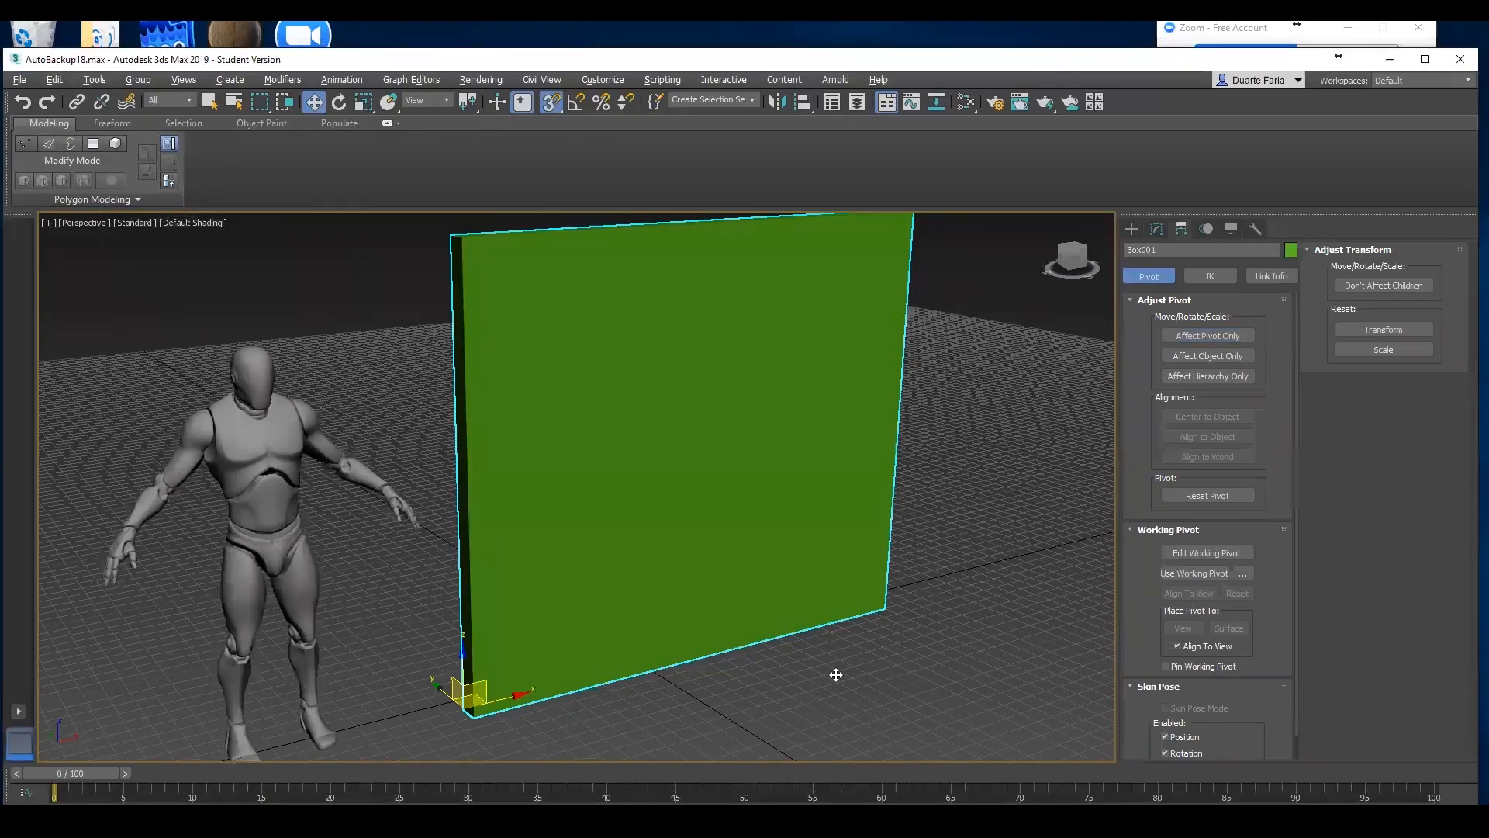
pyautogui.moveTo(763, 617); pyautogui.dragTo(762, 650, button='middle')
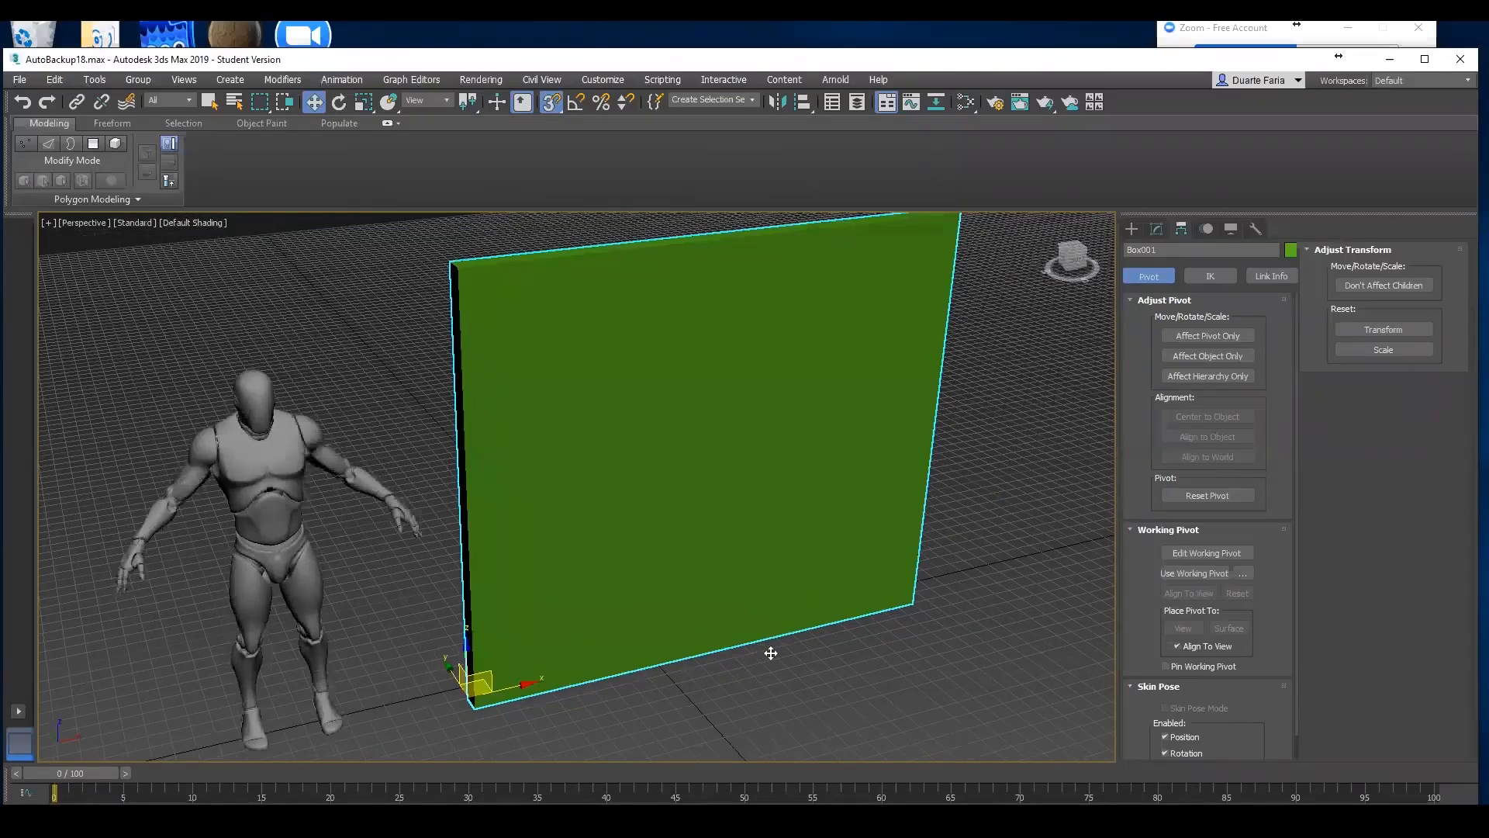
# Set the wall box's height to 240 cm
pyautogui.click(1156, 229)
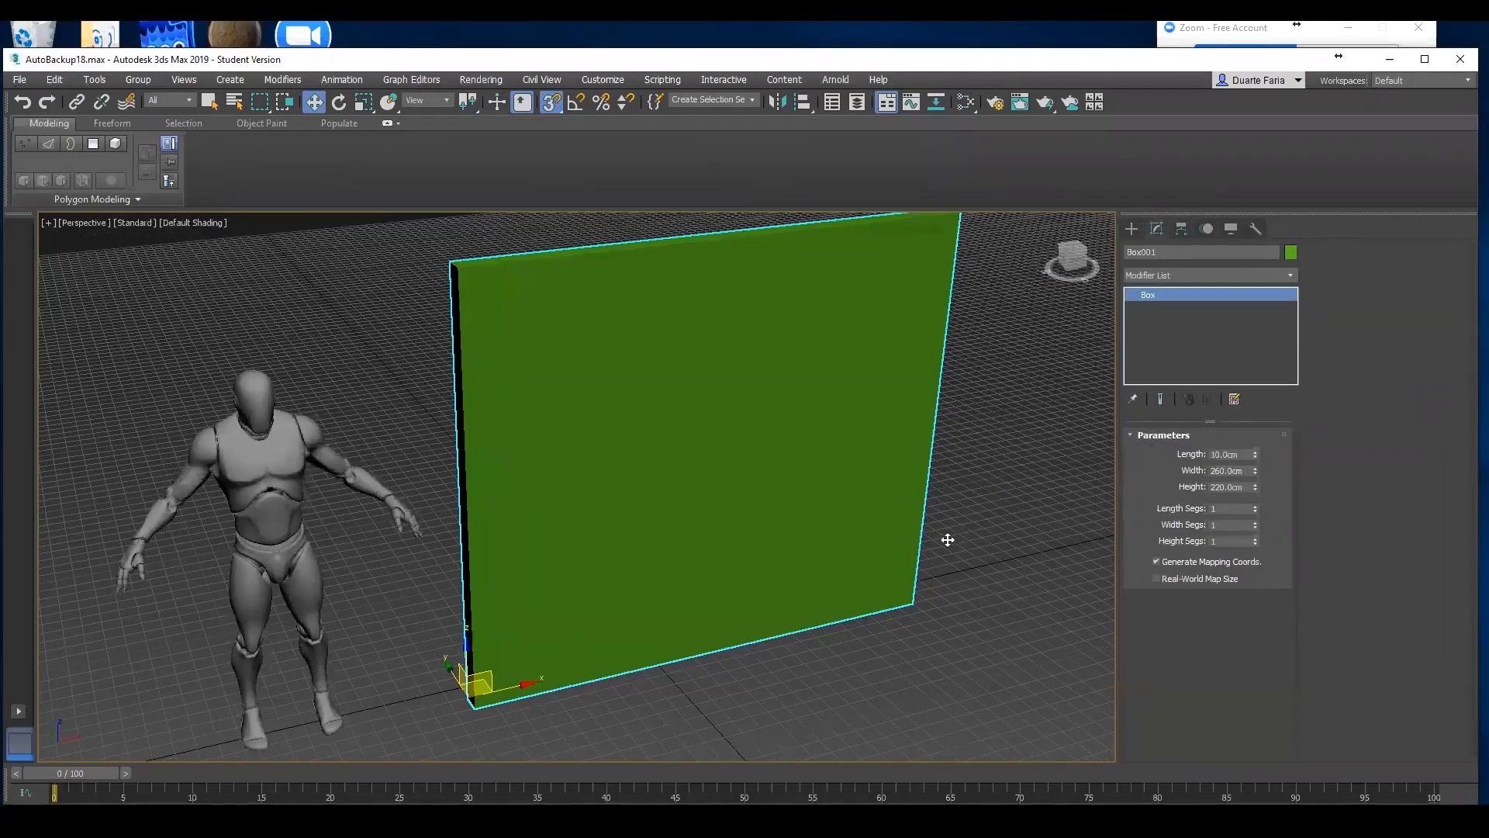
pyautogui.keyDown('alt'); pyautogui.moveTo(948, 540); pyautogui.dragTo(910, 571, button='middle'); pyautogui.keyUp('alt')
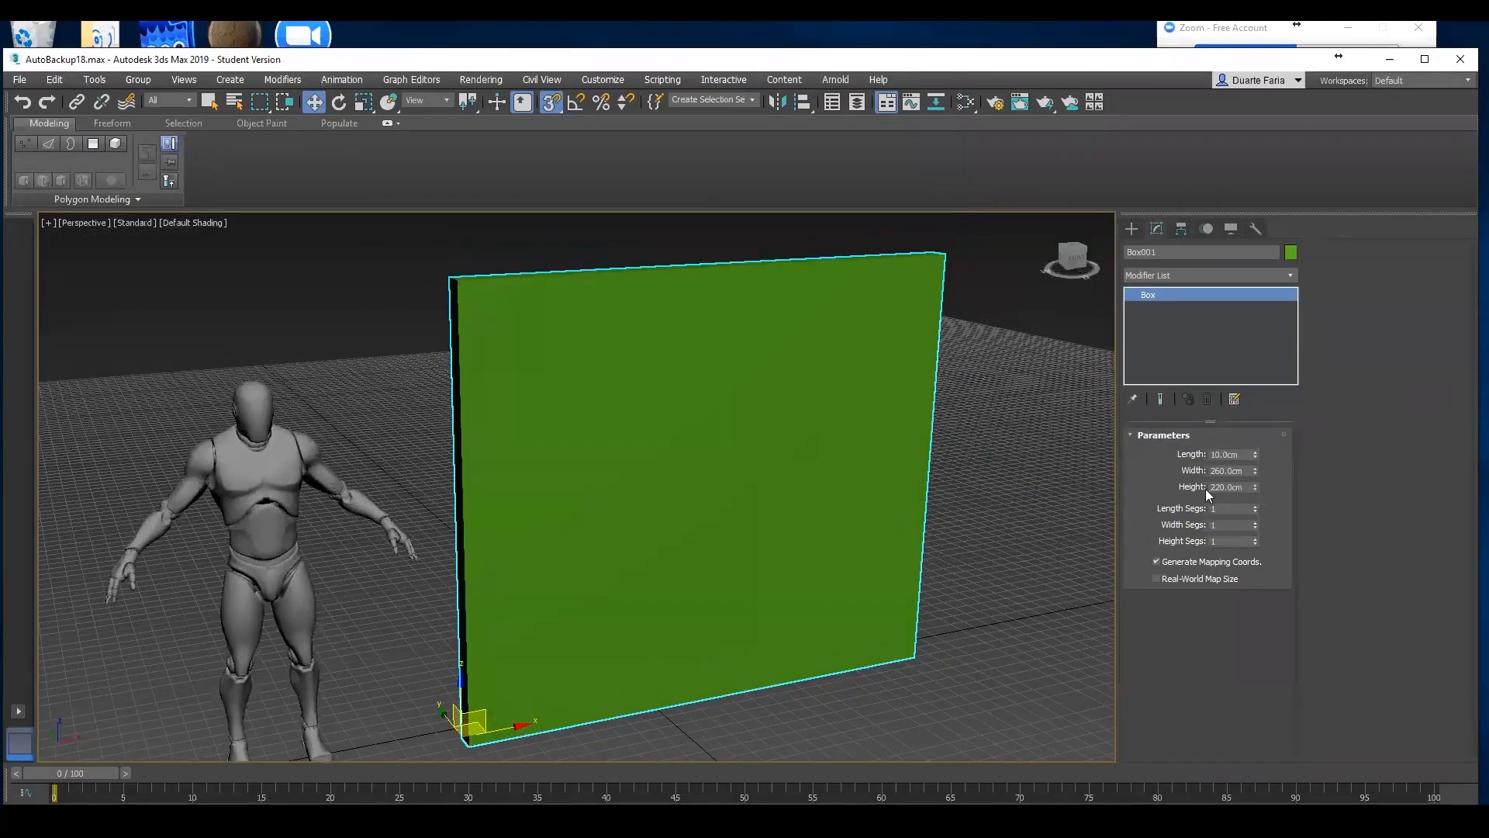
pyautogui.moveTo(1246, 489); pyautogui.dragTo(1215, 489)
pyautogui.write('240')
pyautogui.press('Return')
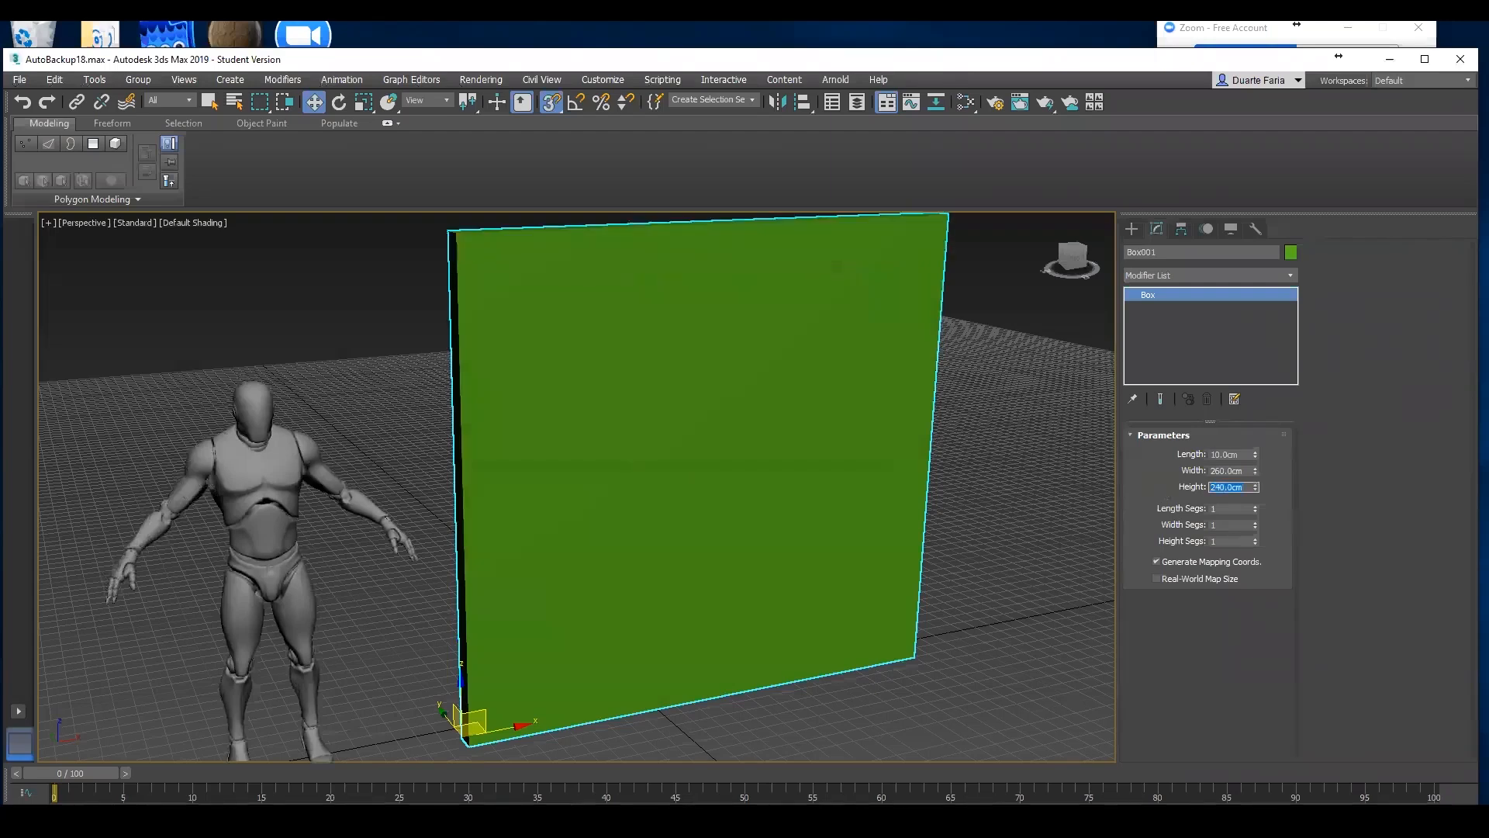
# Compare the wall's height and proportions with the mannequin
pyautogui.moveTo(887, 451); pyautogui.dragTo(862, 495, button='middle')
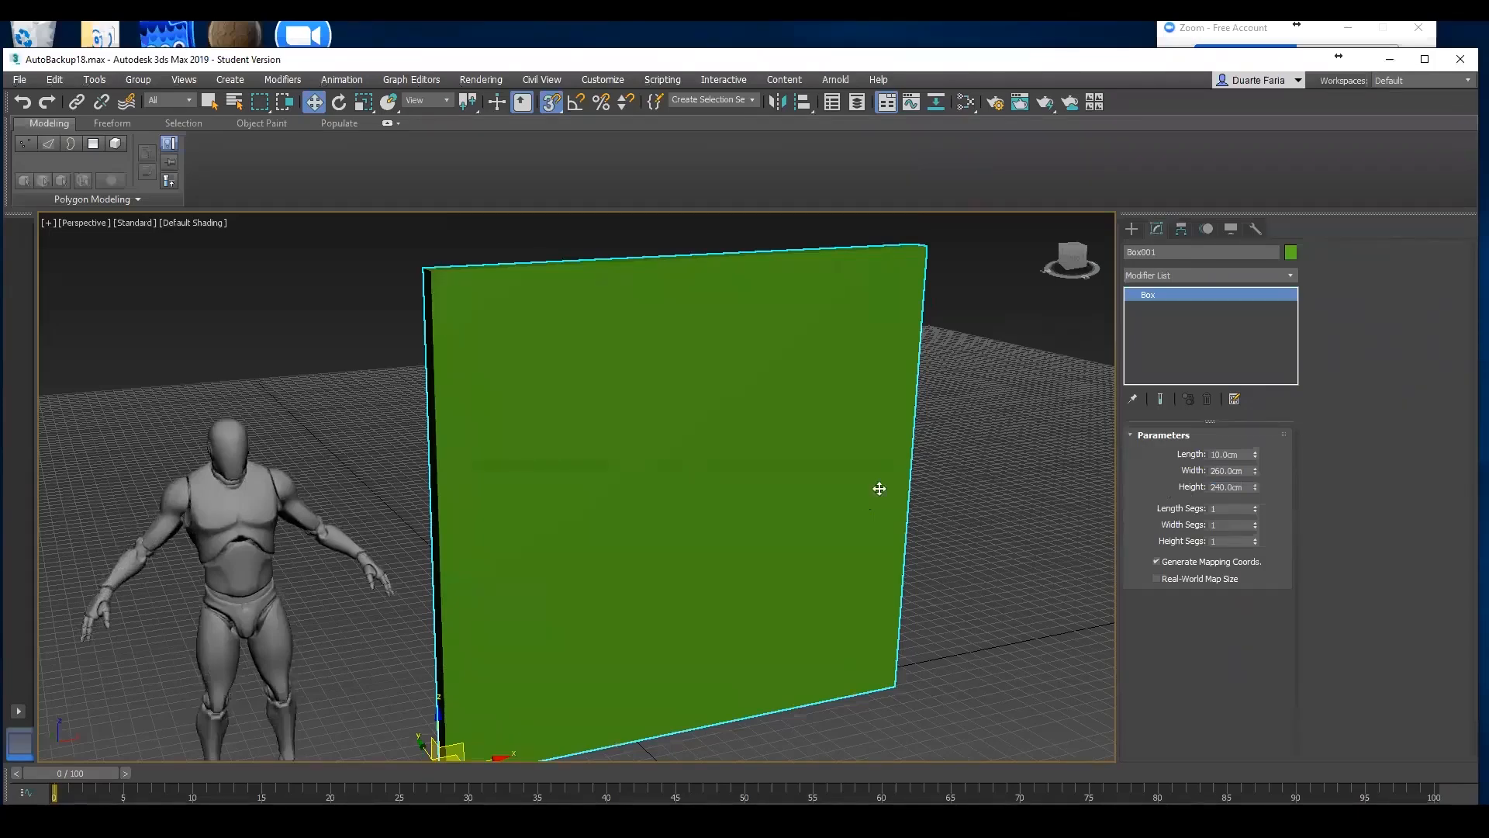
pyautogui.scroll(-3, 876, 498)
pyautogui.moveTo(929, 545); pyautogui.dragTo(859, 491, button='middle')
pyautogui.scroll(3, 784, 498)
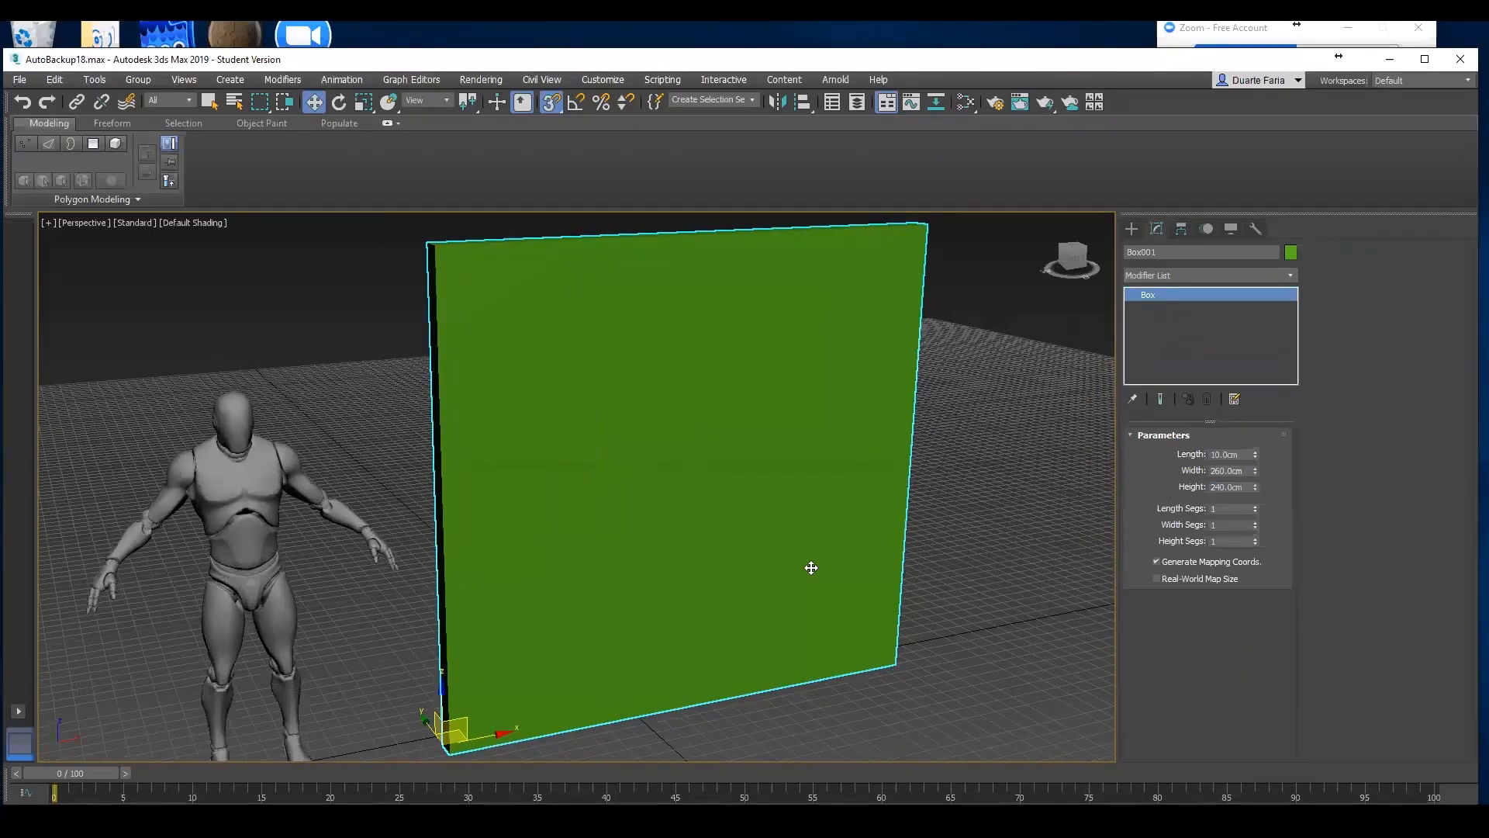
pyautogui.scroll(2, 794, 540)
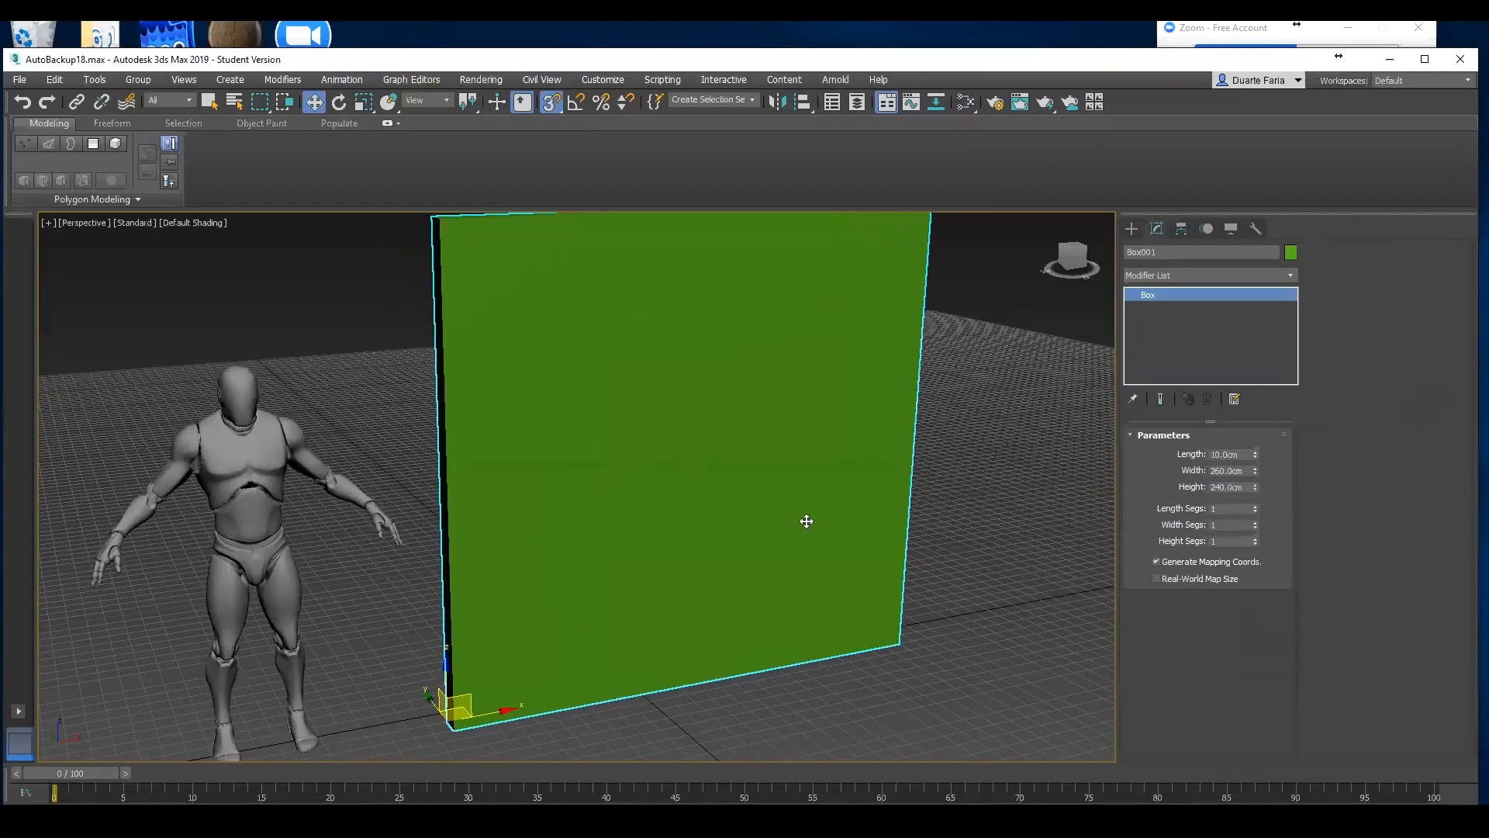
pyautogui.moveTo(782, 512)
pyautogui.keyDown('alt'); pyautogui.mouseDown(button='middle')
pyautogui.moveTo(798, 529)
pyautogui.moveTo(805, 515)
pyautogui.mouseUp(button='middle'); pyautogui.keyUp('alt')
pyautogui.scroll(1, 804, 515)
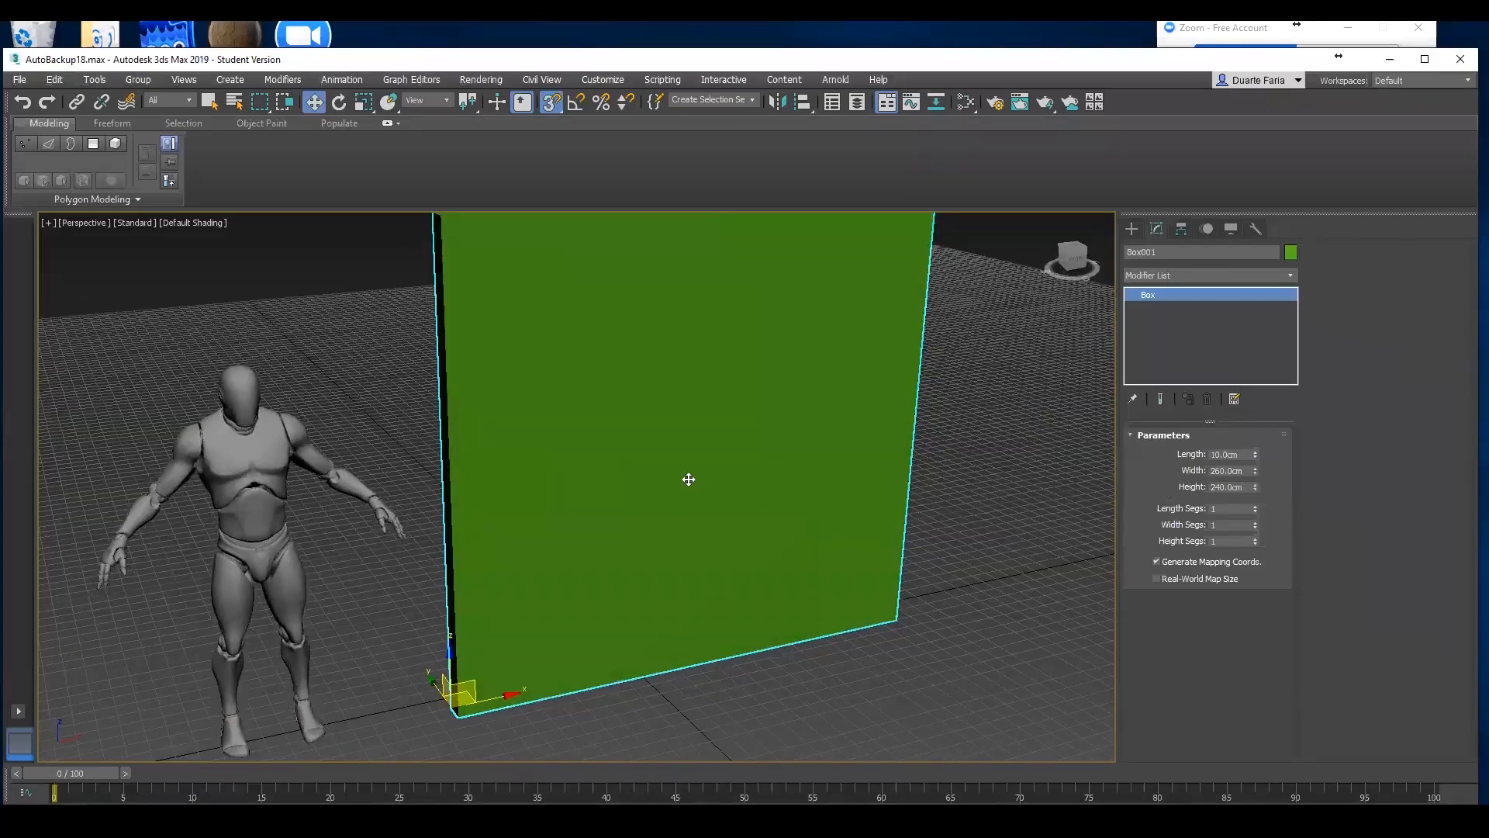
# Convert the wall box to an Editable Poly
pyautogui.rightClick(684, 476)
pyautogui.click(1461, 704)
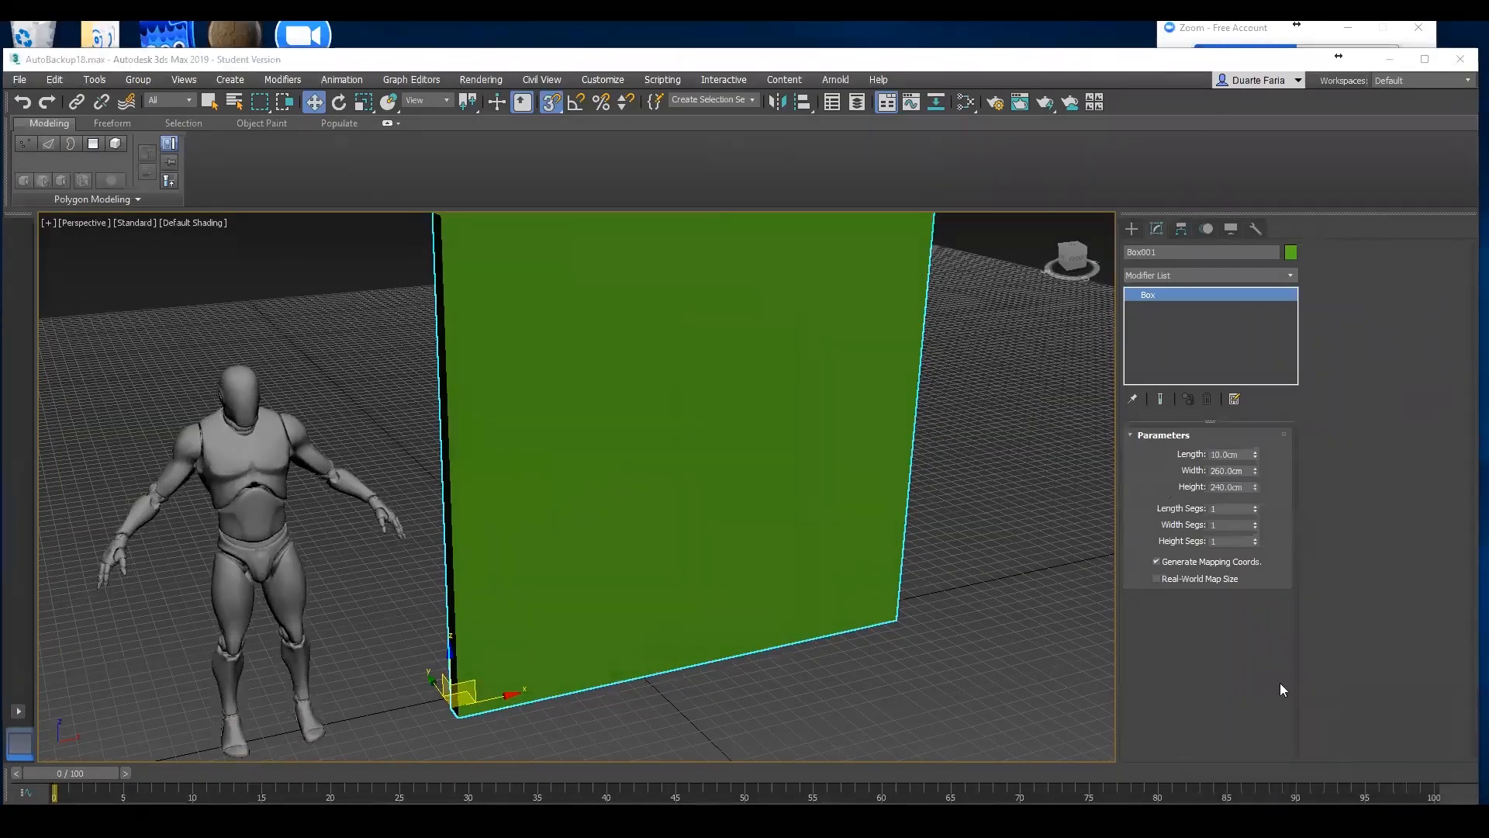
pyautogui.rightClick(740, 502)
pyautogui.moveTo(853, 660)
pyautogui.click(925, 672)
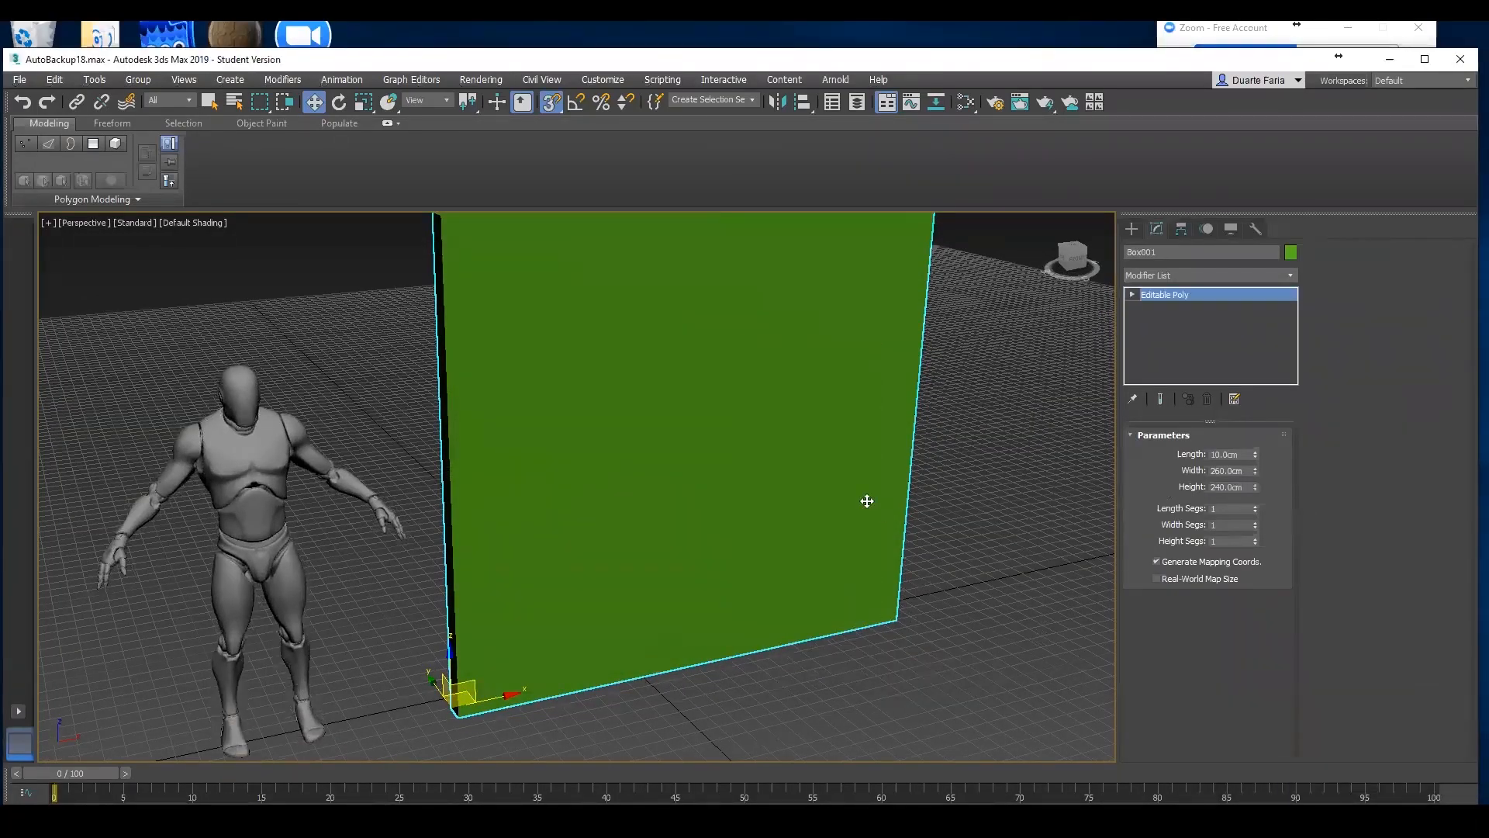
# Enter the wall's edge sub-object level and turn off 3D snapping
pyautogui.keyDown('alt'); pyautogui.moveTo(854, 523); pyautogui.dragTo(931, 426, button='middle'); pyautogui.keyUp('alt')
pyautogui.click(1187, 453)
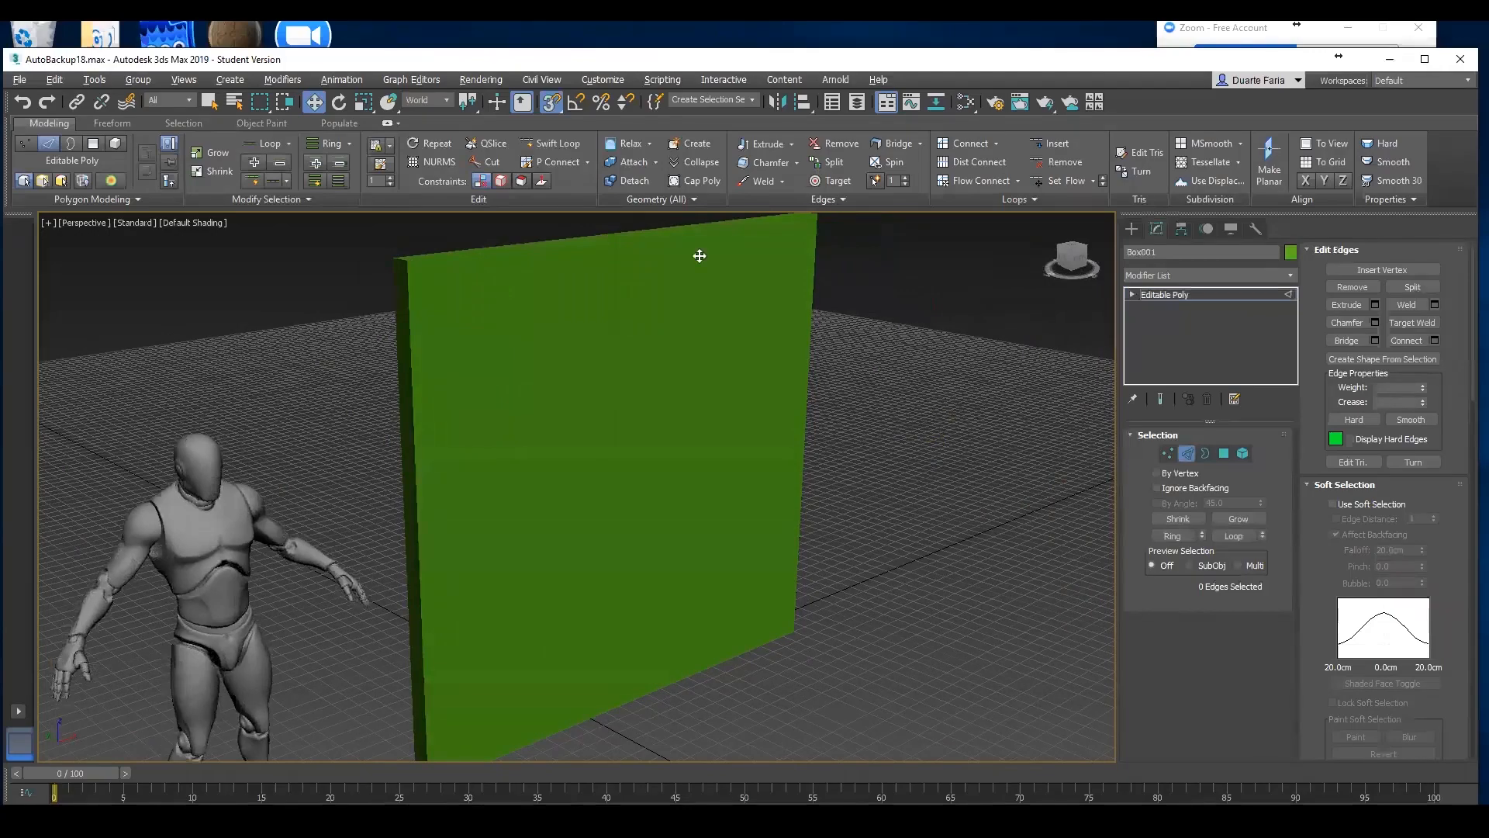
pyautogui.click(550, 105)
pyautogui.moveTo(852, 388)
pyautogui.keyDown('alt'); pyautogui.mouseDown(button='middle')
pyautogui.moveTo(865, 376)
pyautogui.moveTo(835, 375)
pyautogui.mouseUp(button='middle'); pyautogui.keyUp('alt')
pyautogui.scroll(-5, 892, 333)
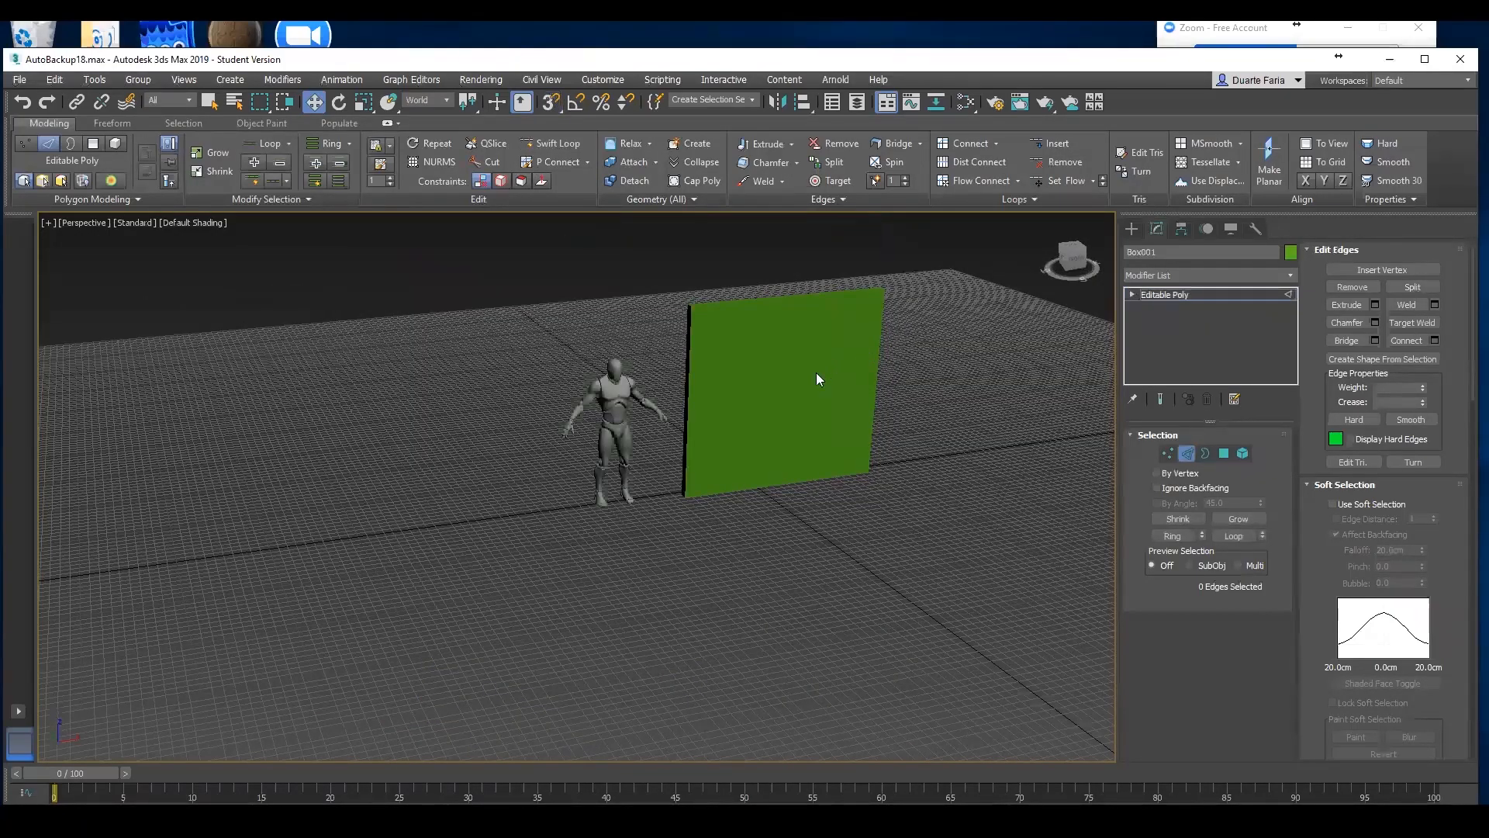
# Leave the edge level and return to the wall's object level with the whole wall selected
pyautogui.rightClick(812, 381)
pyautogui.click(783, 364)
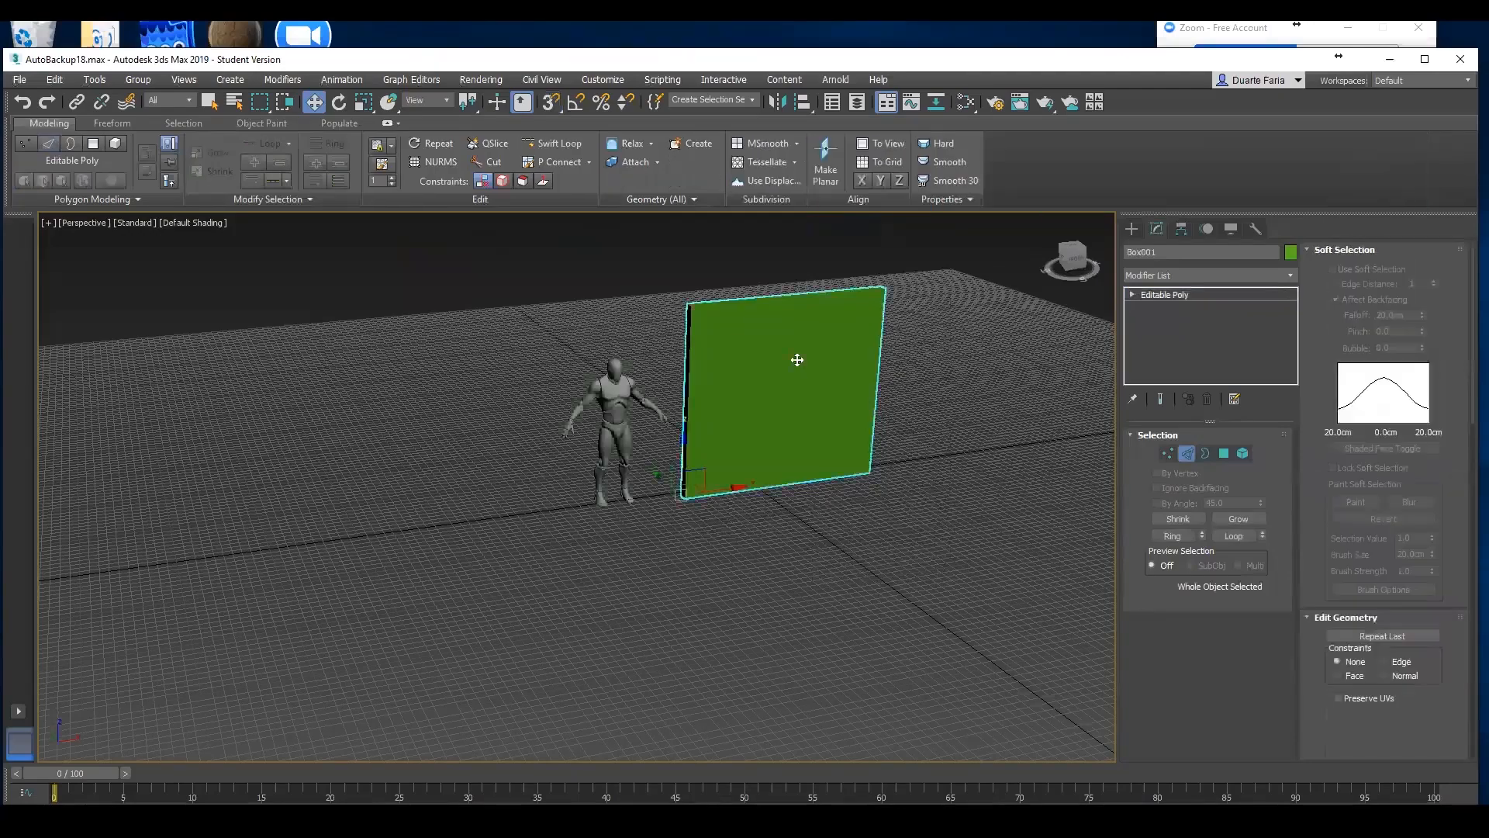
pyautogui.moveTo(801, 412)
pyautogui.keyDown('alt'); pyautogui.mouseDown(button='middle')
pyautogui.moveTo(837, 403)
pyautogui.moveTo(812, 387)
pyautogui.mouseUp(button='middle'); pyautogui.keyUp('alt')
pyautogui.scroll(5, 811, 386)
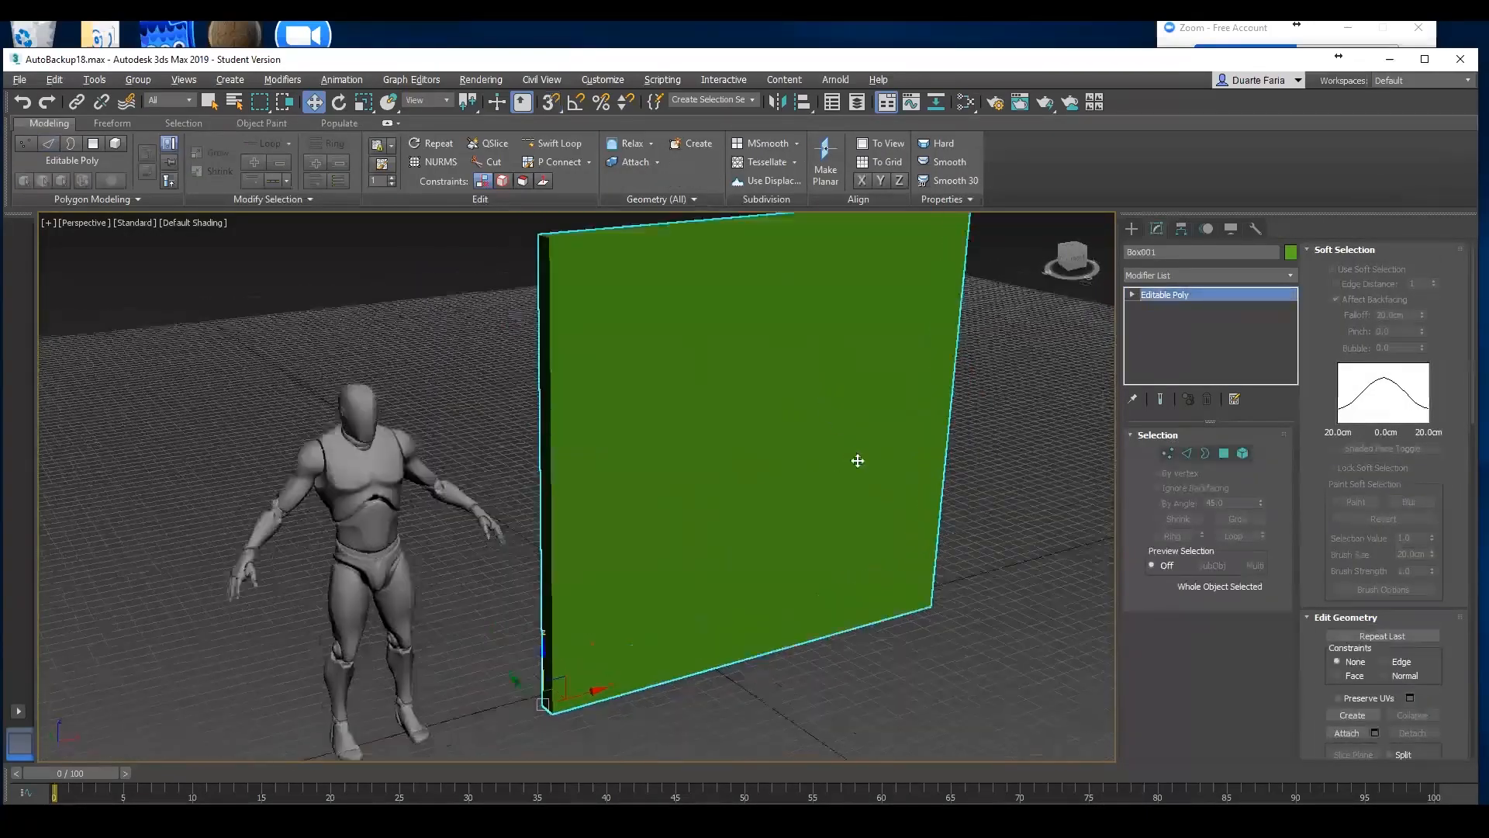
pyautogui.keyDown('alt'); pyautogui.moveTo(858, 460); pyautogui.dragTo(844, 459, button='middle'); pyautogui.keyUp('alt')
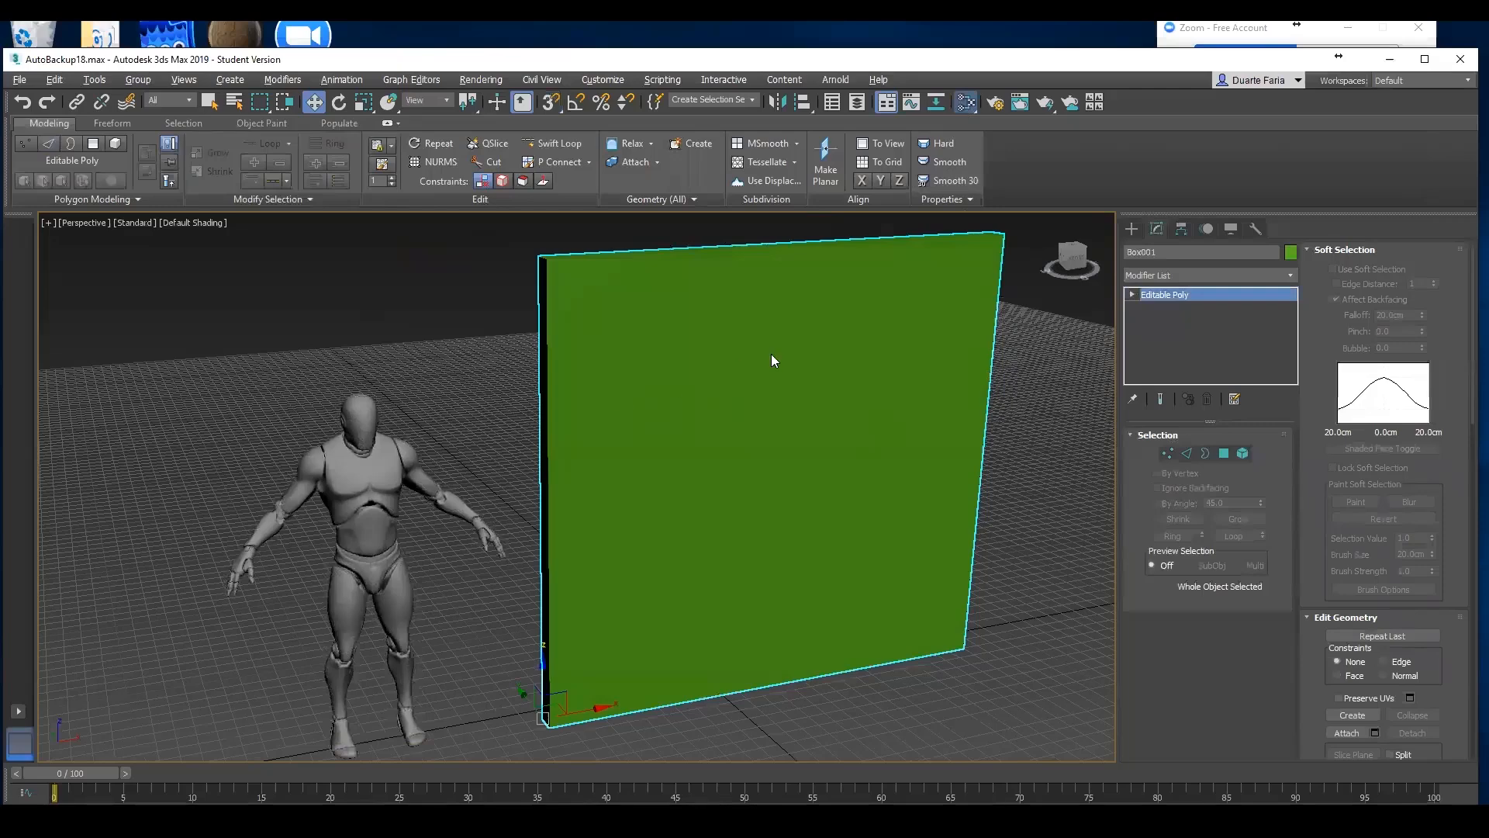
# Open the Slate Material Editor, assign the brick Material #27 to the wall and minimise the editor
pyautogui.click(967, 110)
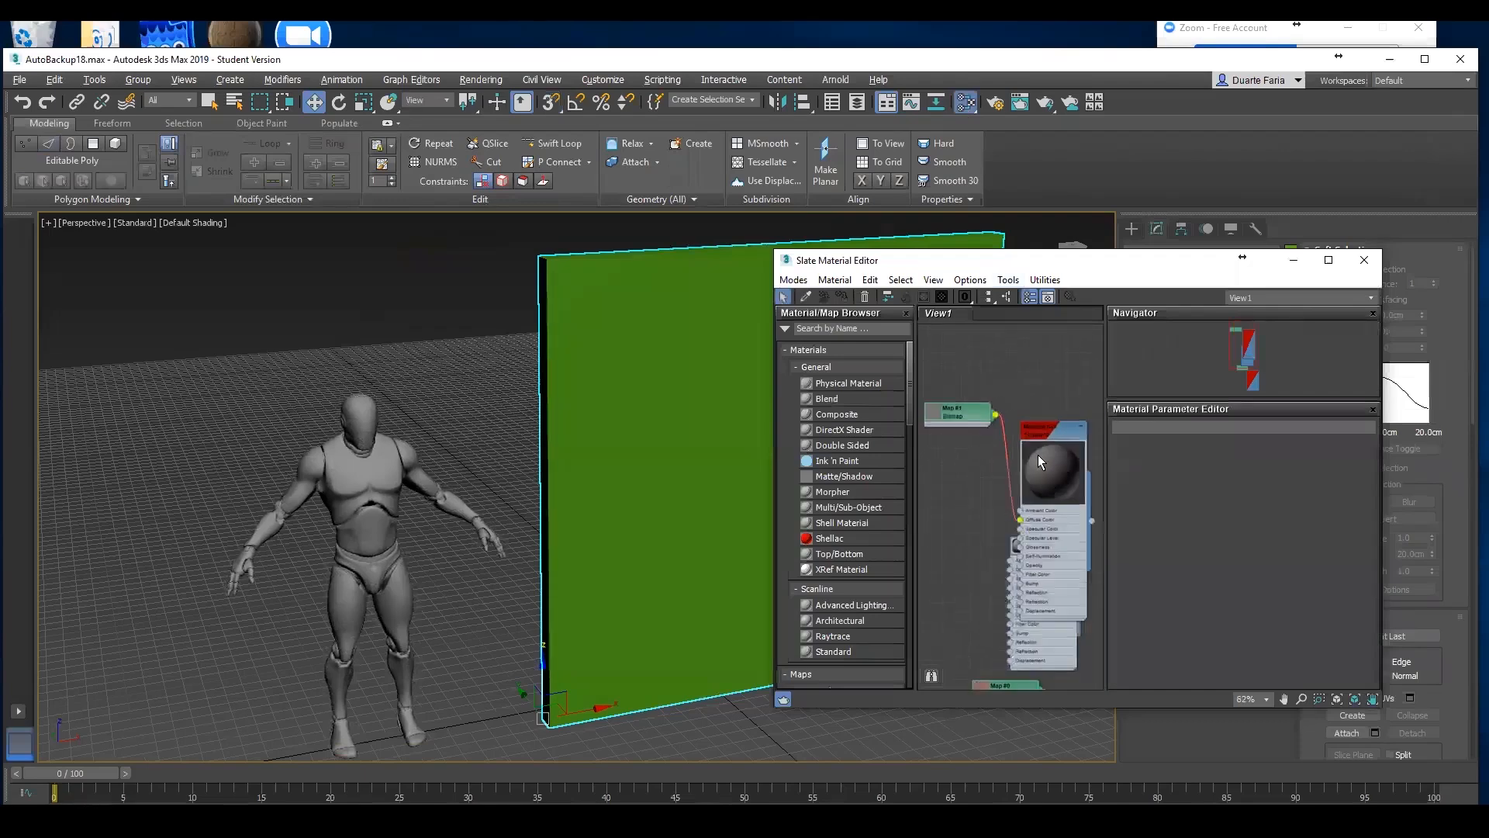
pyautogui.scroll(-3, 1040, 456)
pyautogui.moveTo(1049, 449); pyautogui.dragTo(1049, 360)
pyautogui.moveTo(1053, 575); pyautogui.dragTo(1022, 515, button='middle')
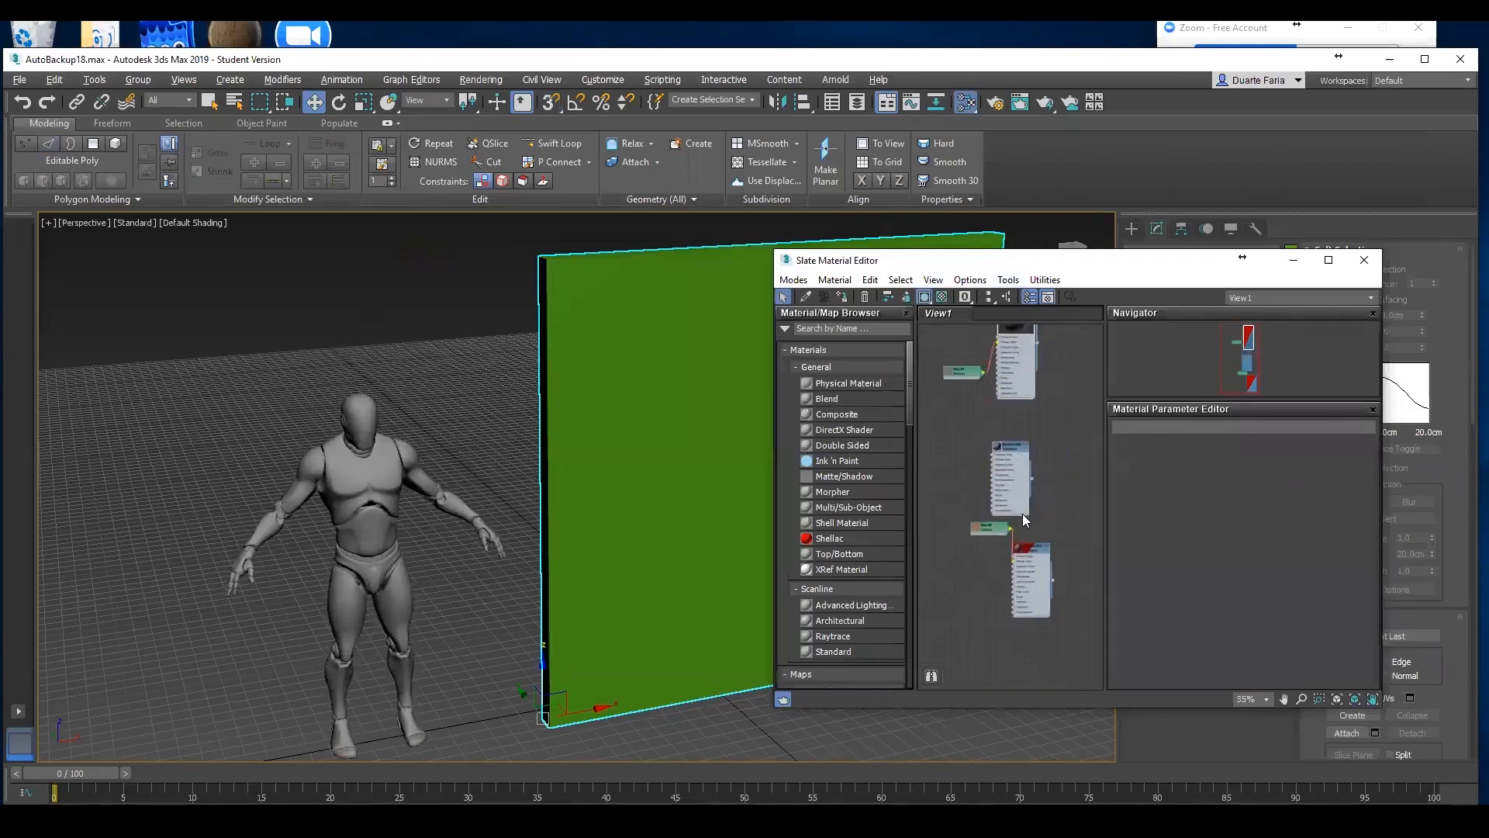
pyautogui.scroll(4, 1026, 520)
pyautogui.click(1038, 530)
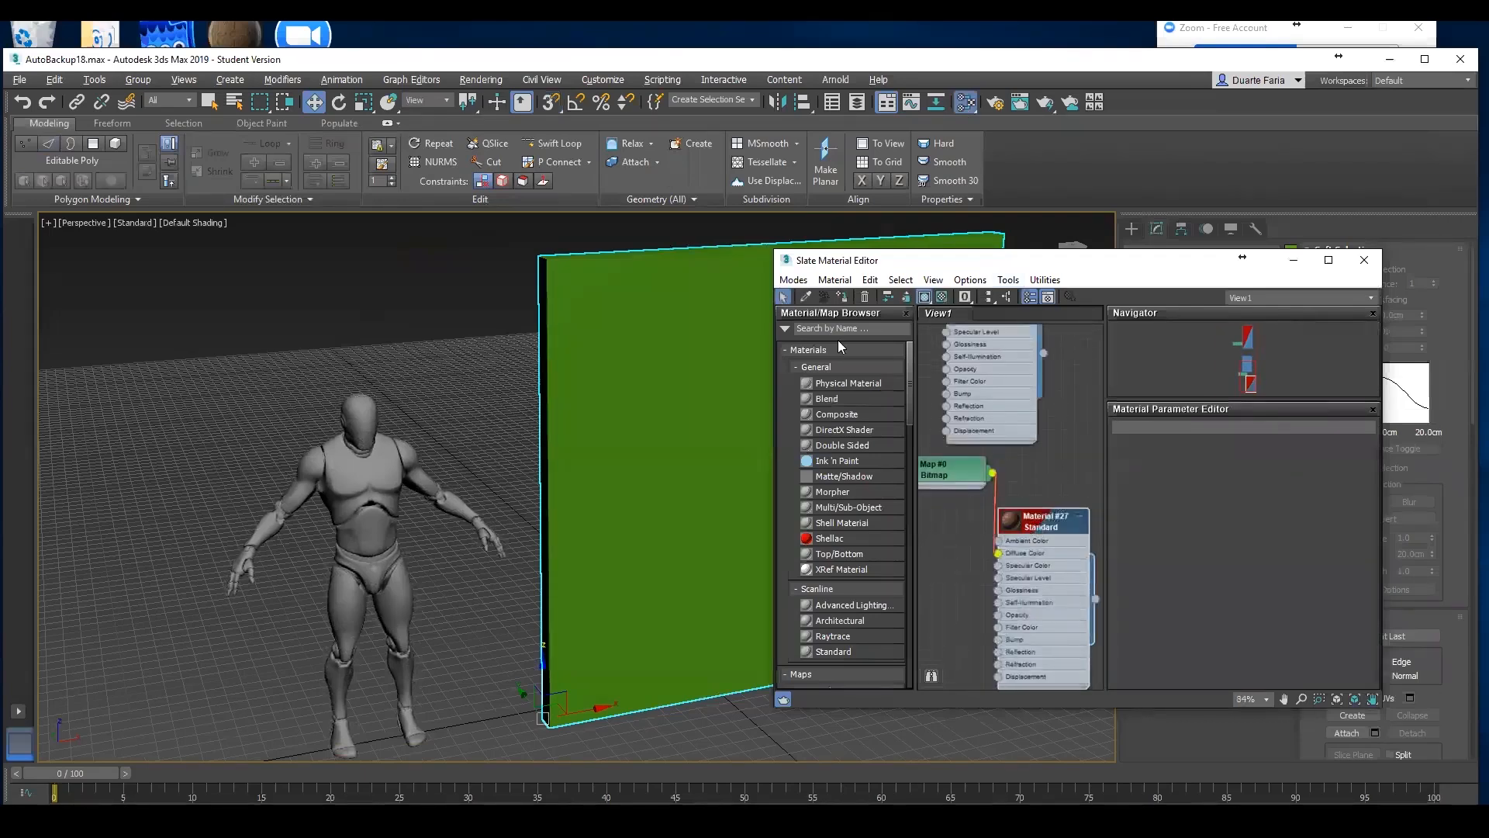
pyautogui.click(841, 296)
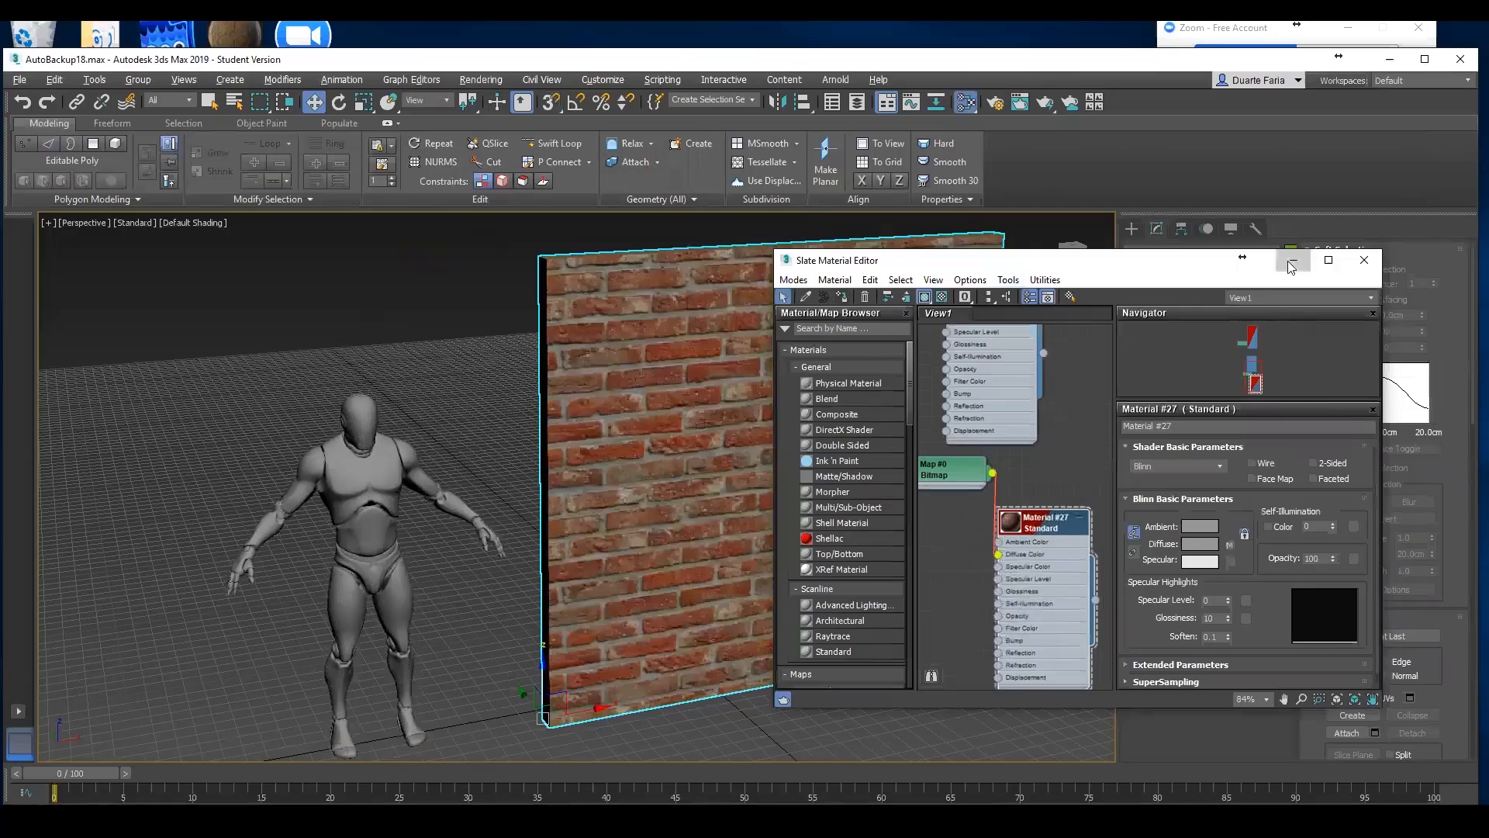
pyautogui.click(1291, 264)
pyautogui.moveTo(887, 492); pyautogui.dragTo(794, 515, button='middle')
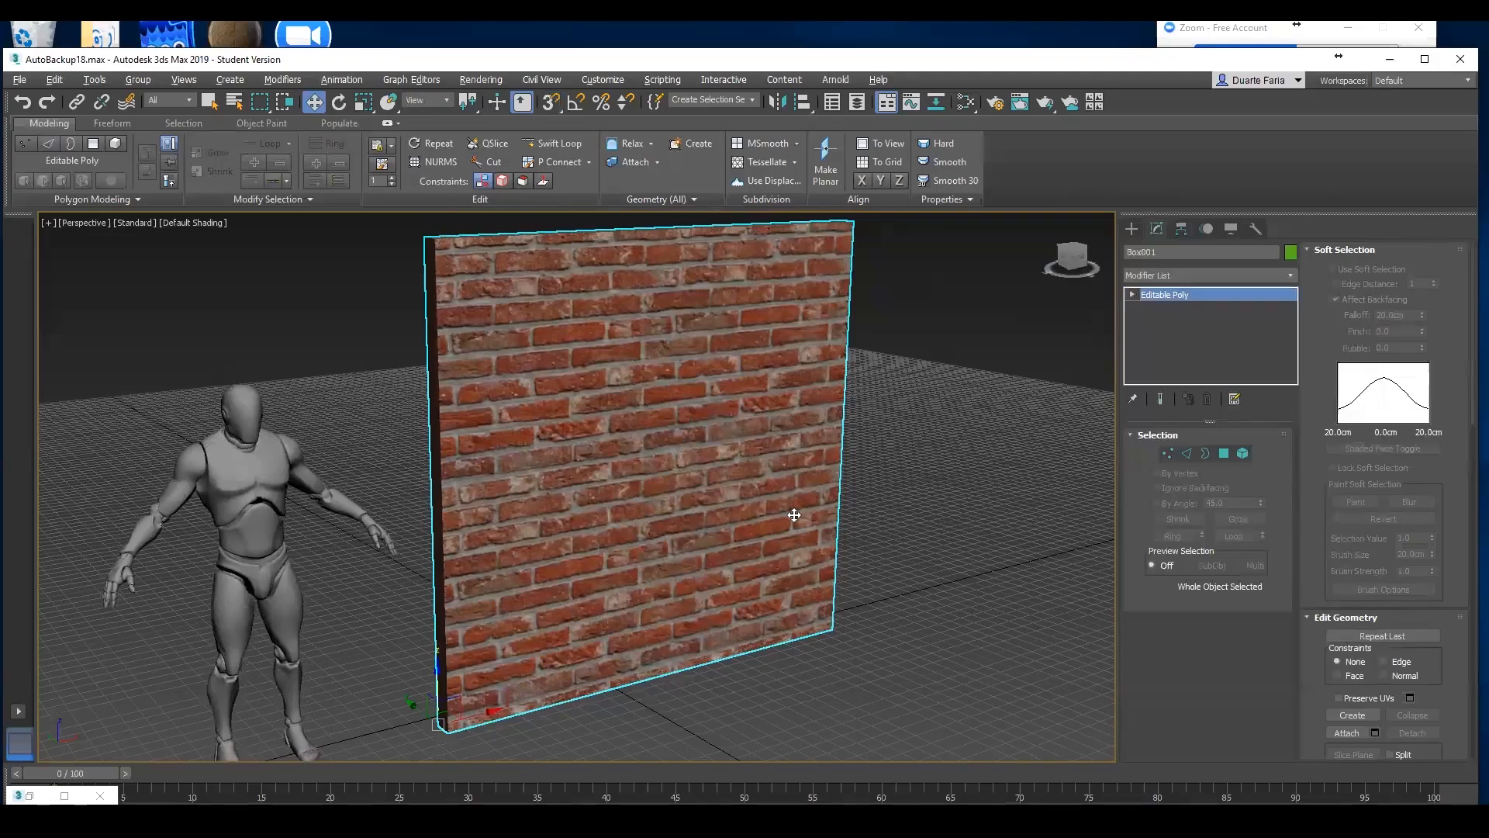
# Add an Unwrap UVW modifier to the wall at polygon level and open its UV editor
pyautogui.click(1292, 268)
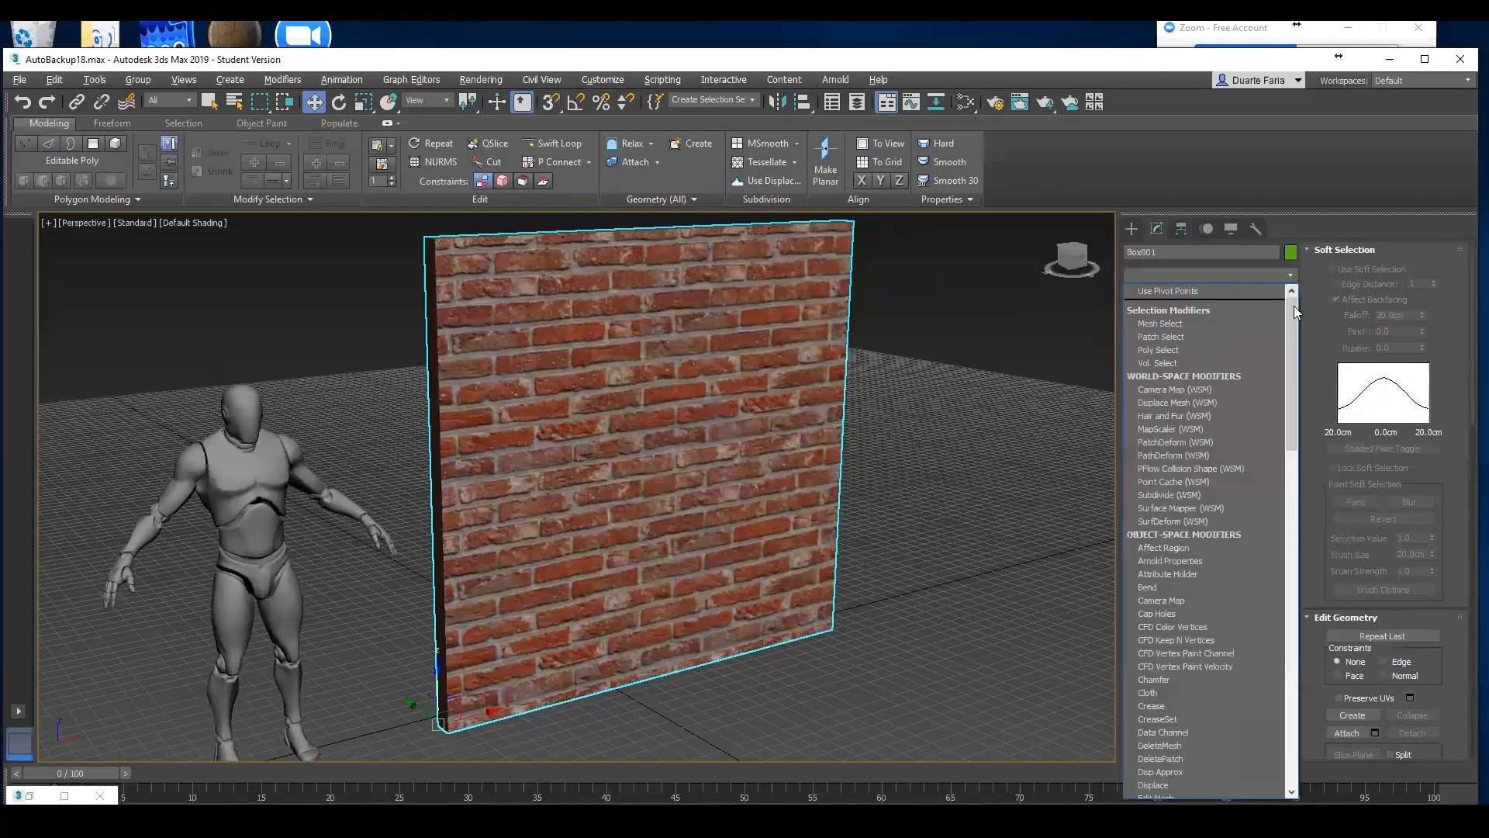
pyautogui.moveTo(1294, 306); pyautogui.dragTo(1293, 643)
pyautogui.press('Escape')
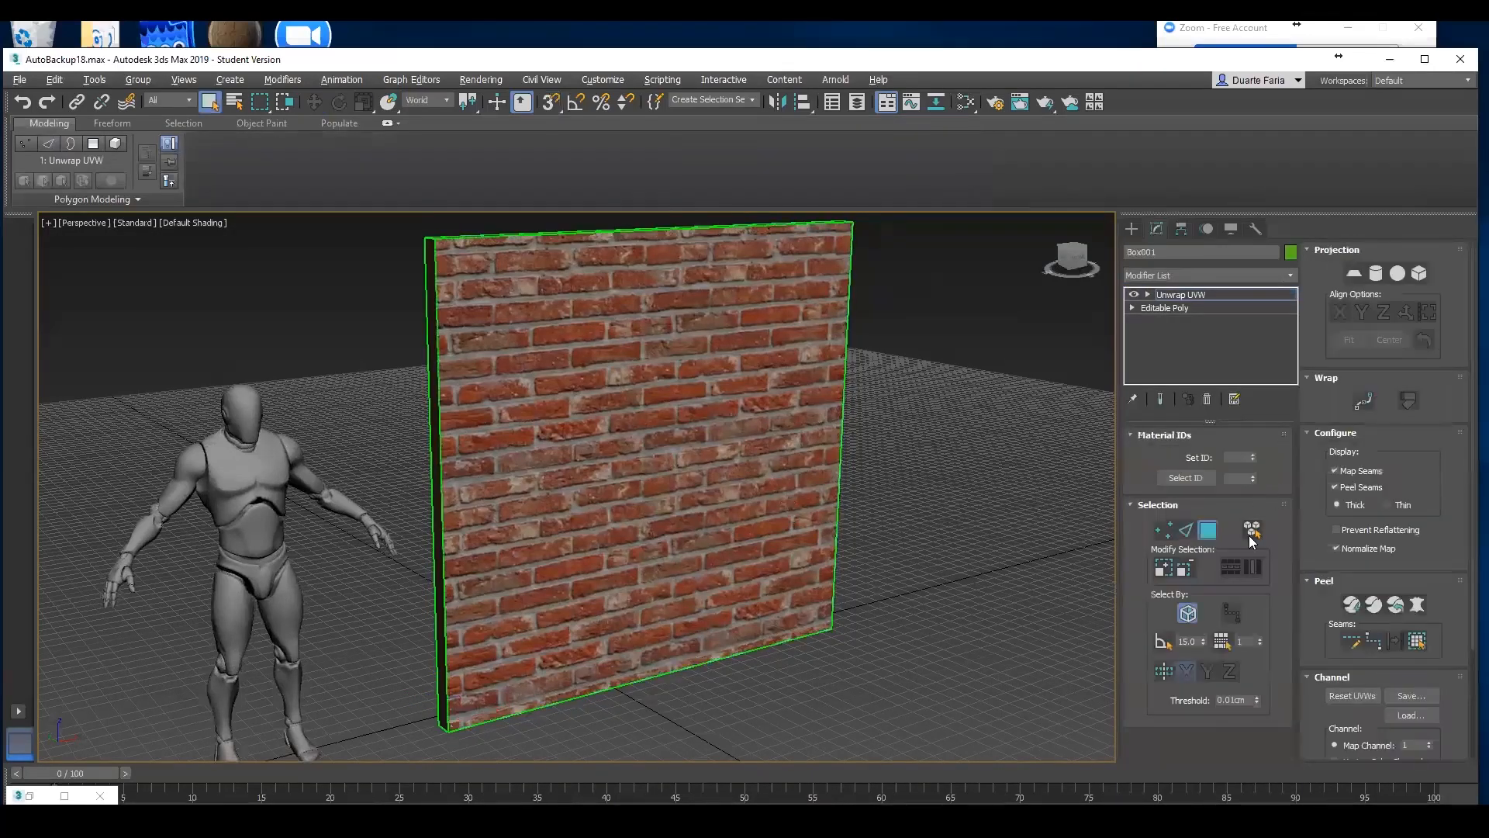
pyautogui.scroll(-5, 1462, 508)
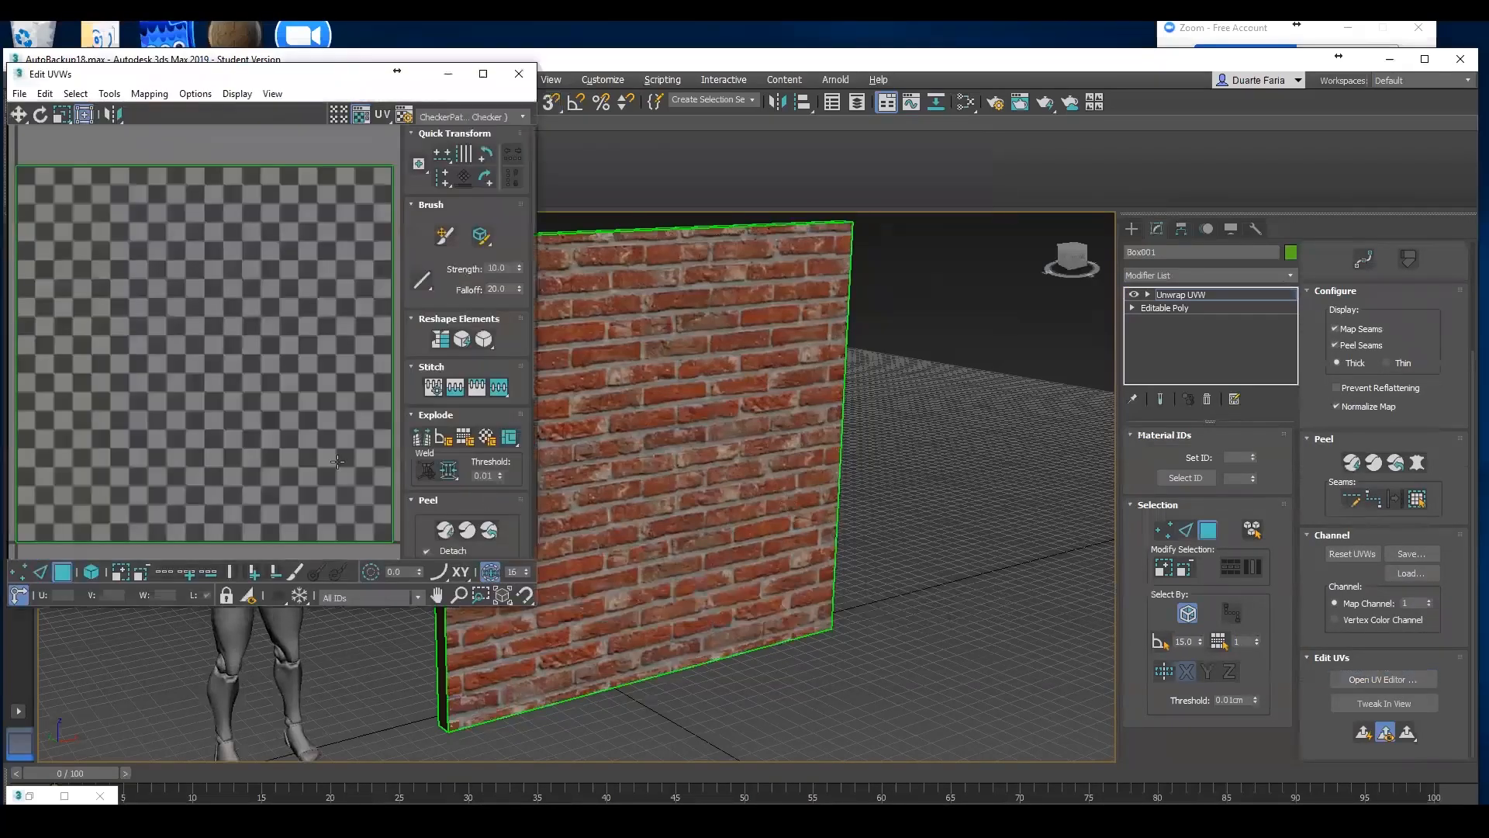
# Examine how the wall's UV faces fill the texture tile and how the brick pattern meets the wall's edges
pyautogui.moveTo(356, 496); pyautogui.dragTo(72, 264)
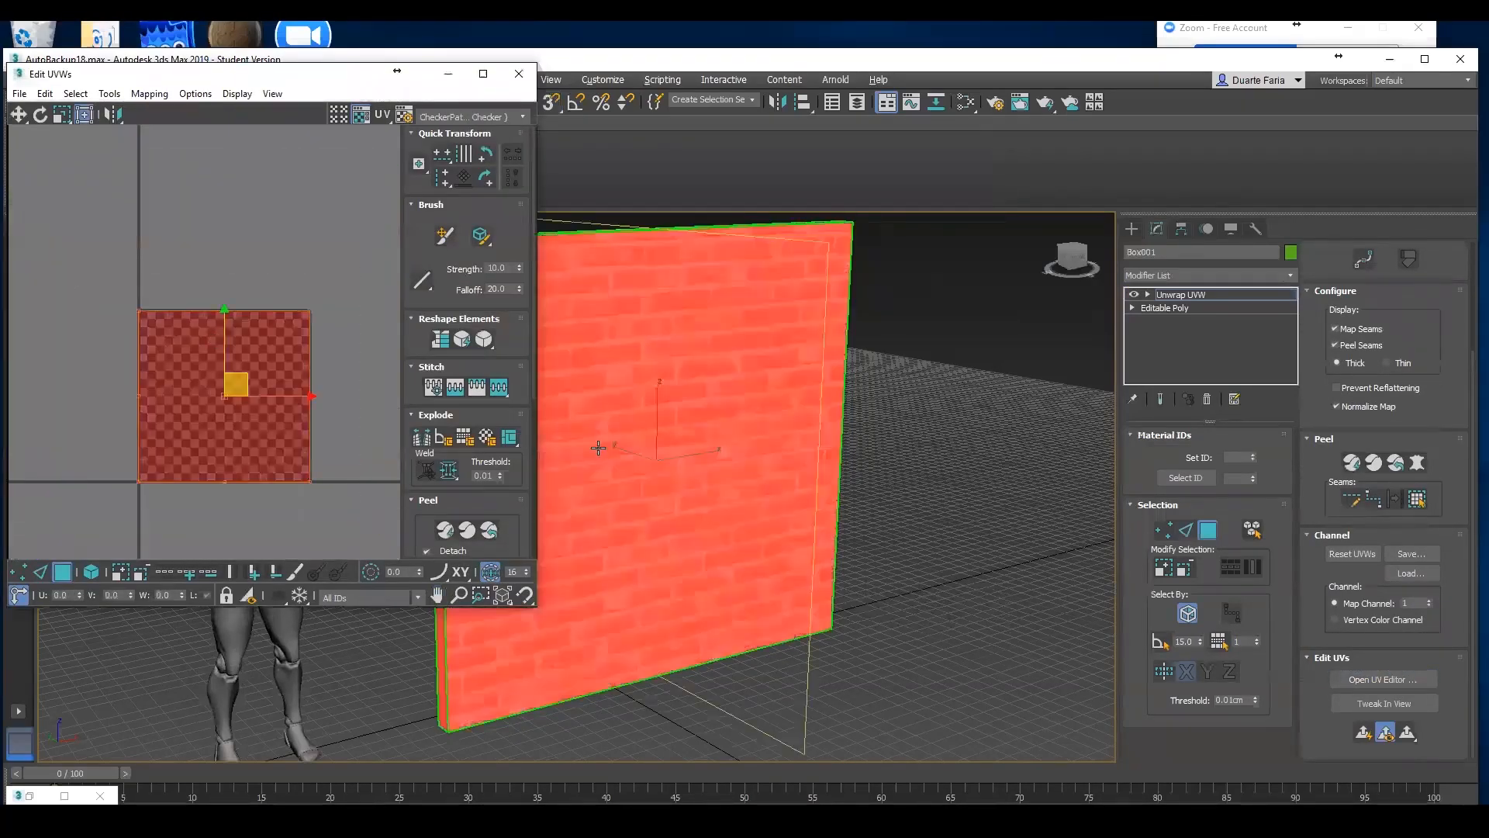
pyautogui.moveTo(349, 515); pyautogui.dragTo(134, 268)
pyautogui.scroll(5, 187, 273)
pyautogui.moveTo(168, 345); pyautogui.dragTo(16, 295, button='middle')
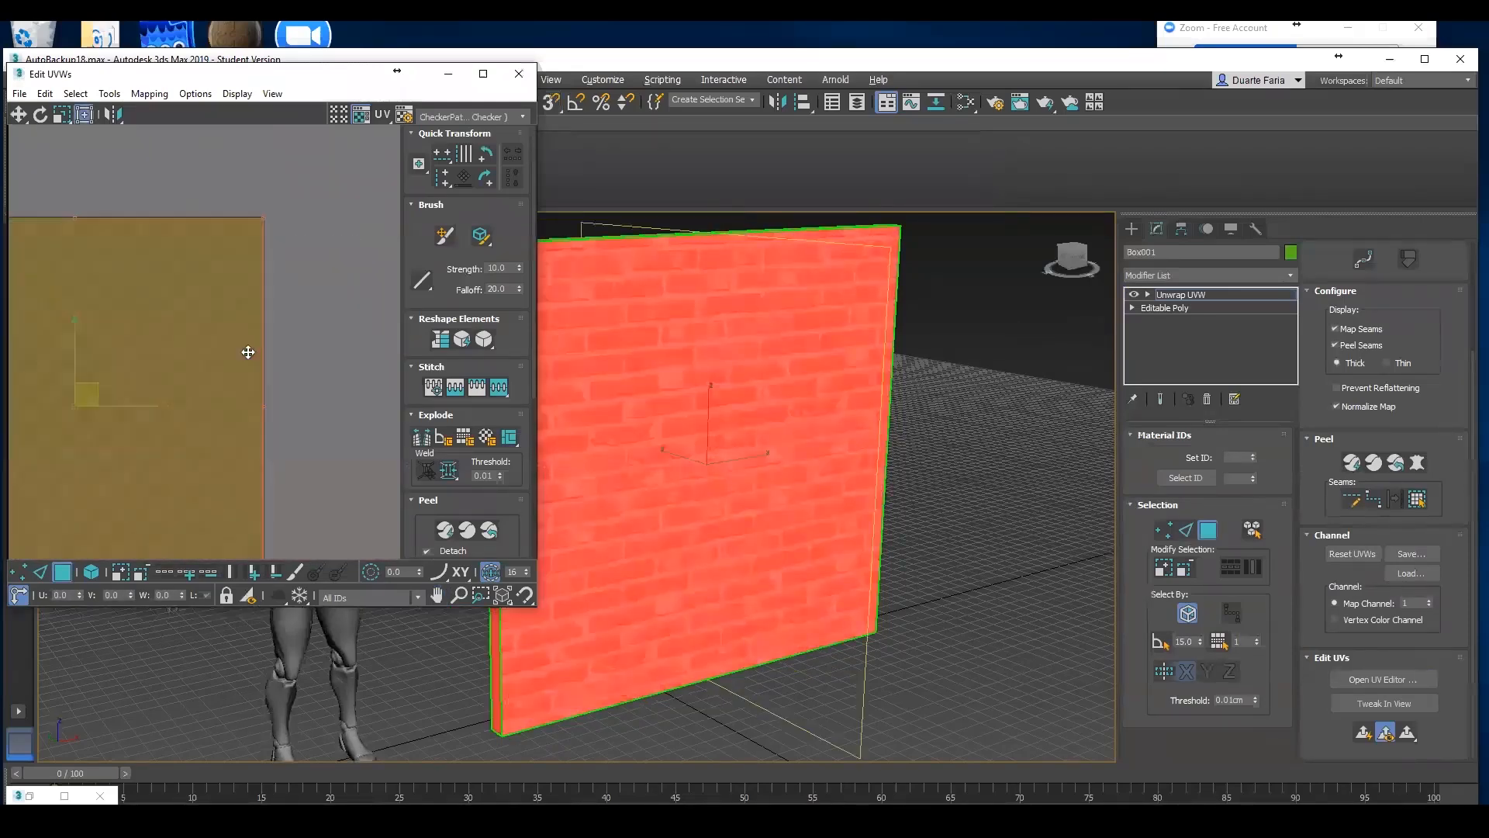
pyautogui.scroll(4, 269, 384)
pyautogui.scroll(2, 272, 378)
pyautogui.scroll(-3, 299, 422)
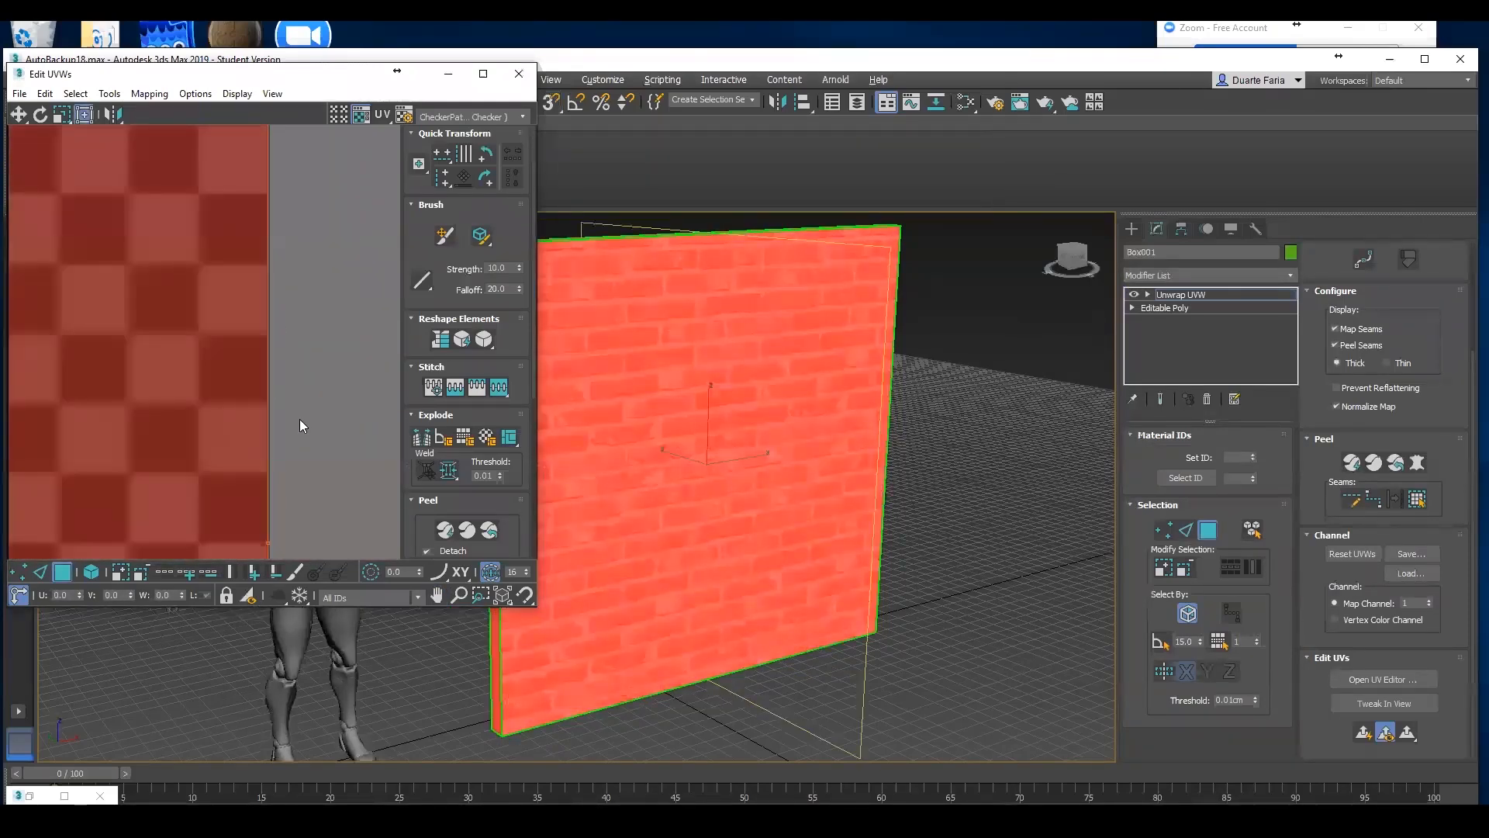
pyautogui.scroll(3, 271, 386)
pyautogui.scroll(-1, 314, 388)
pyautogui.click(318, 391)
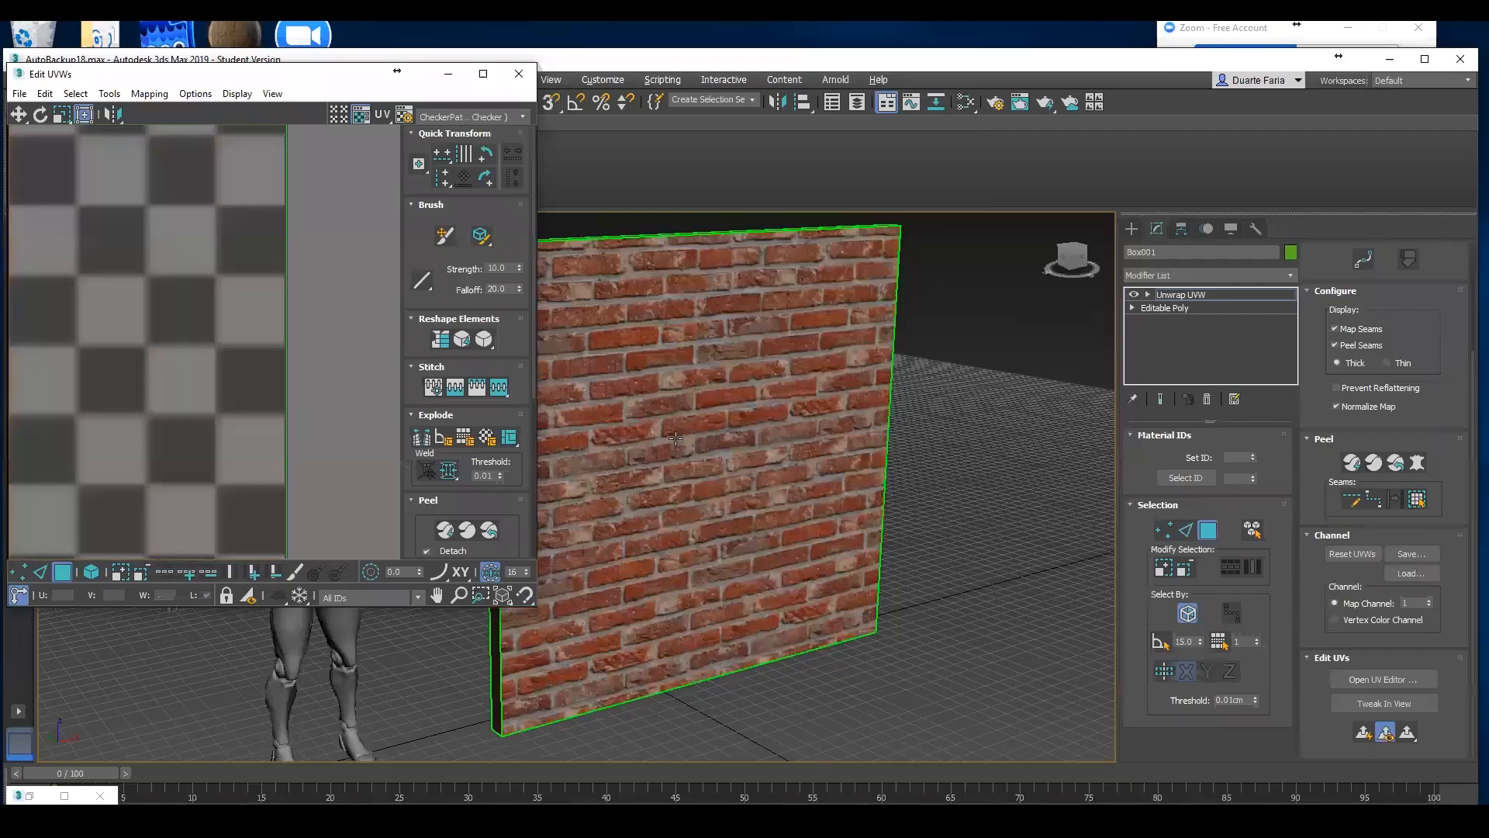
pyautogui.scroll(-1, 411, 437)
pyautogui.scroll(-6, 272, 426)
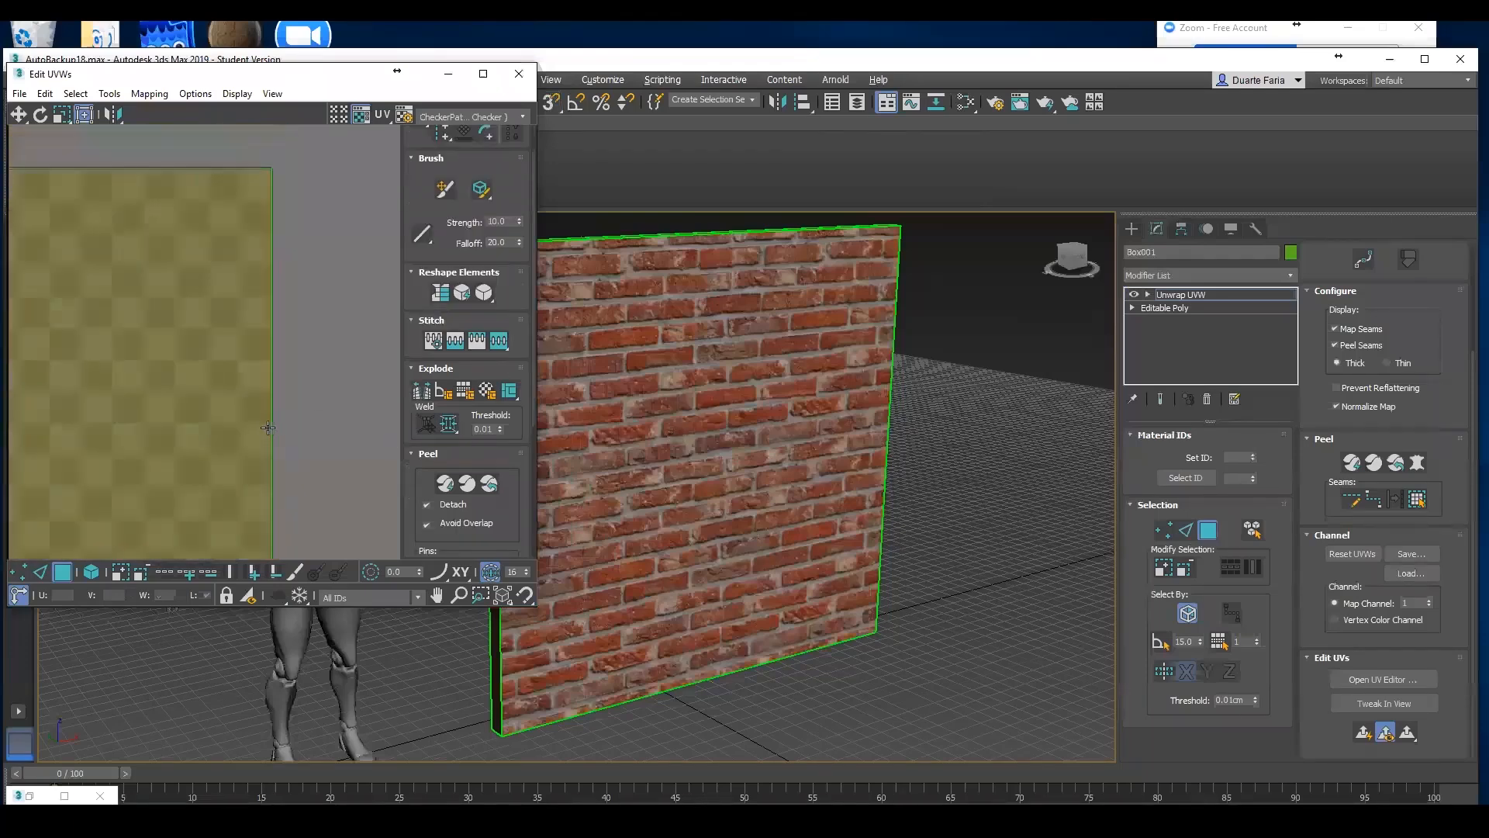
pyautogui.moveTo(273, 429); pyautogui.dragTo(326, 348, button='middle')
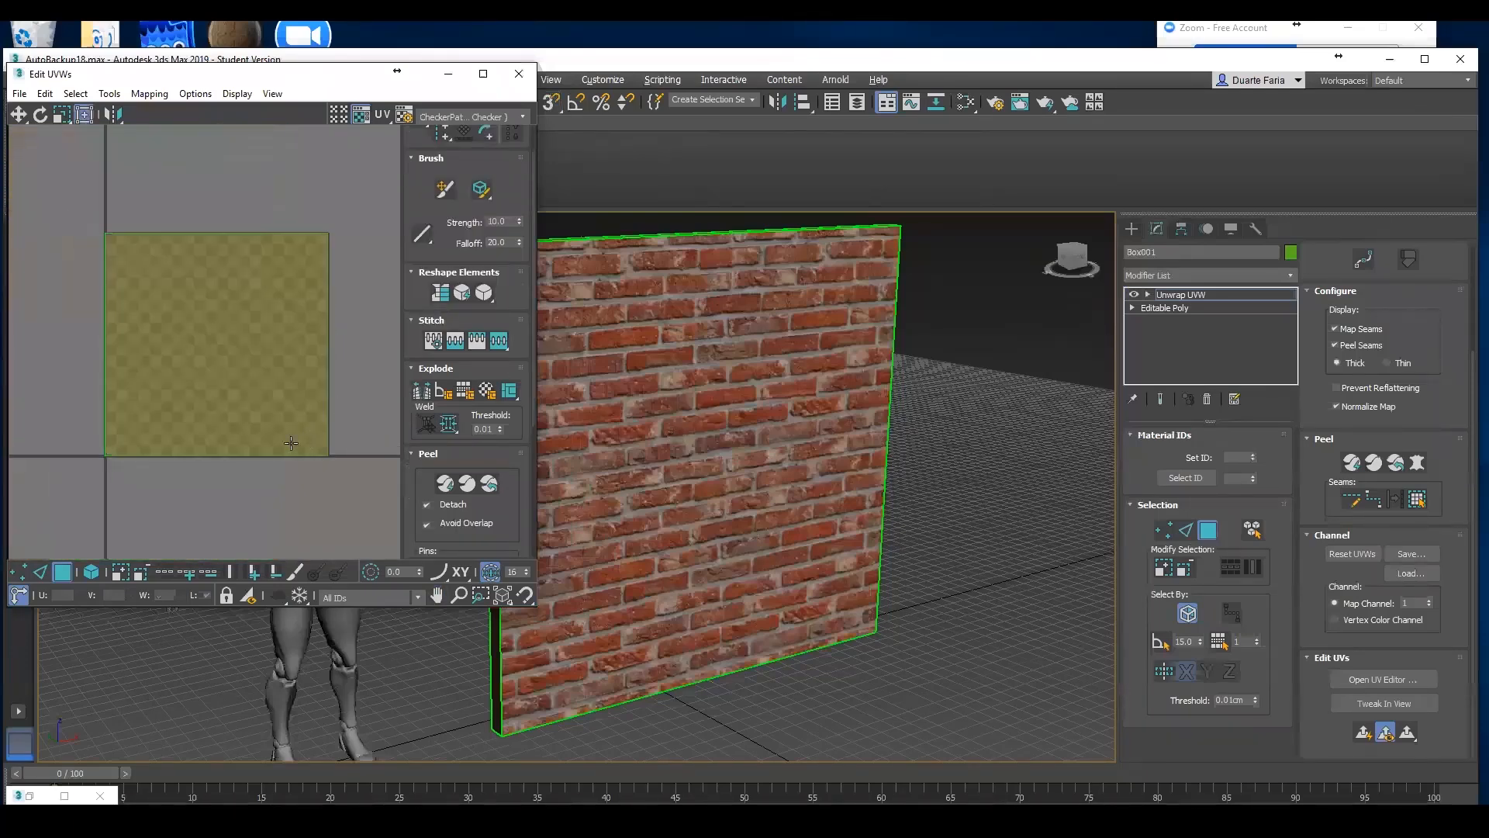
pyautogui.moveTo(901, 446); pyautogui.dragTo(843, 517, button='middle')
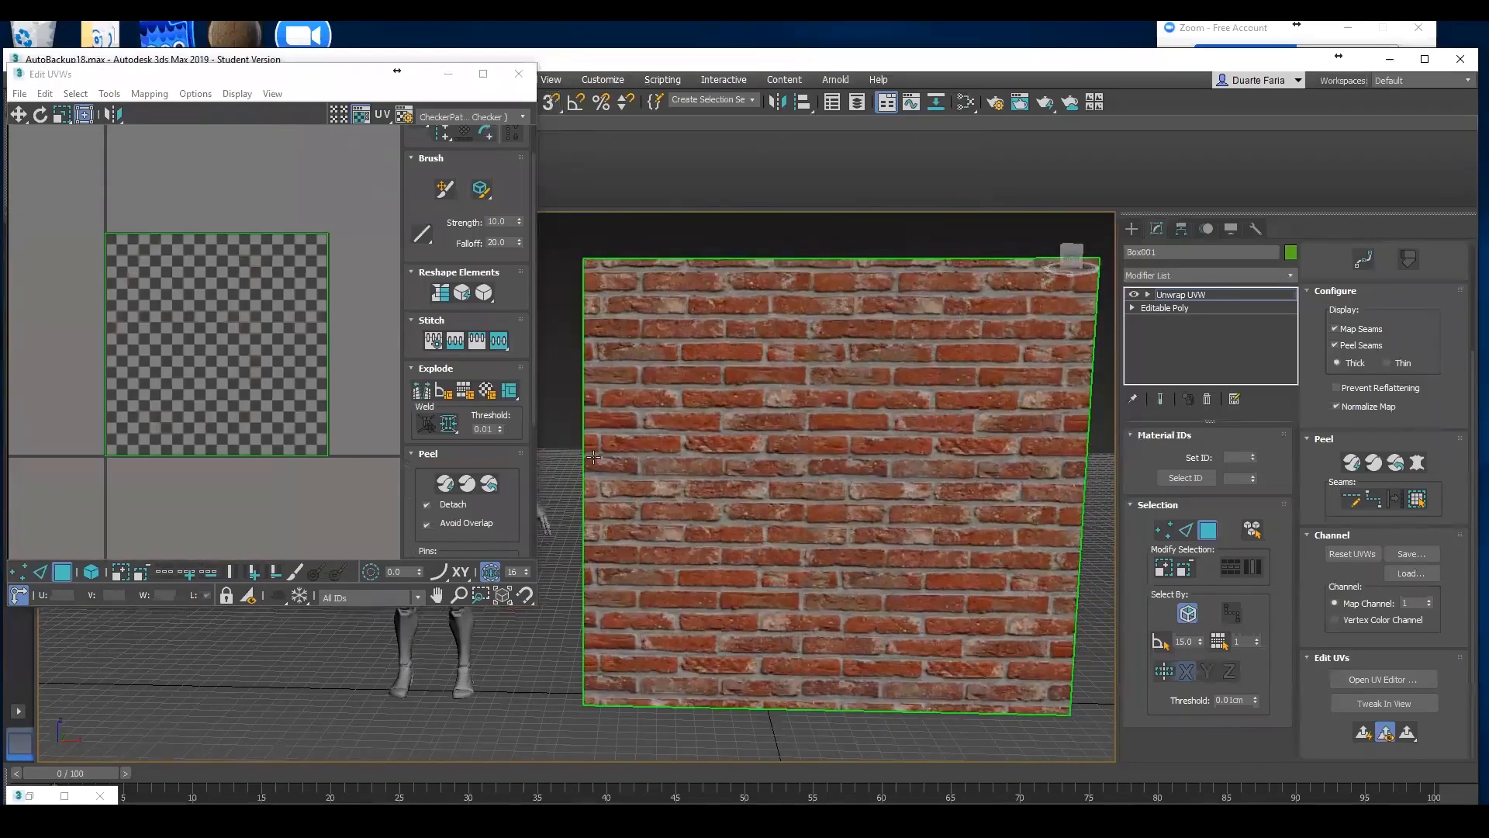
# Select the wall's UV faces and scale them vertically until they extend past the texture tile's upper and lower edges
pyautogui.click(205, 321)
pyautogui.rightClick(199, 310)
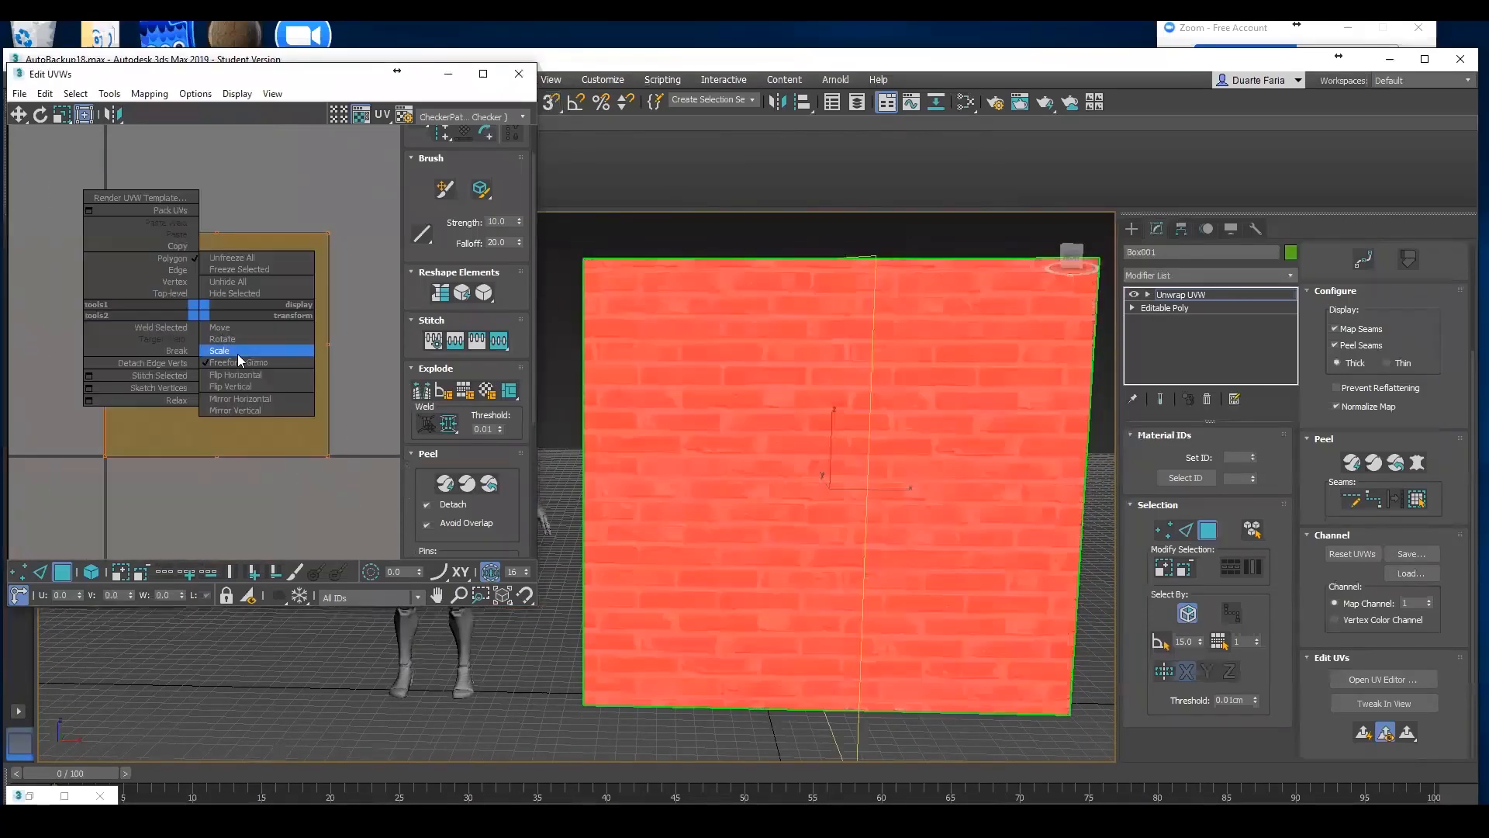
pyautogui.click(233, 351)
pyautogui.moveTo(236, 359); pyautogui.dragTo(233, 389)
pyautogui.scroll(2, 223, 386)
pyautogui.scroll(3, 310, 361)
pyautogui.moveTo(298, 363); pyautogui.dragTo(180, 383, button='middle')
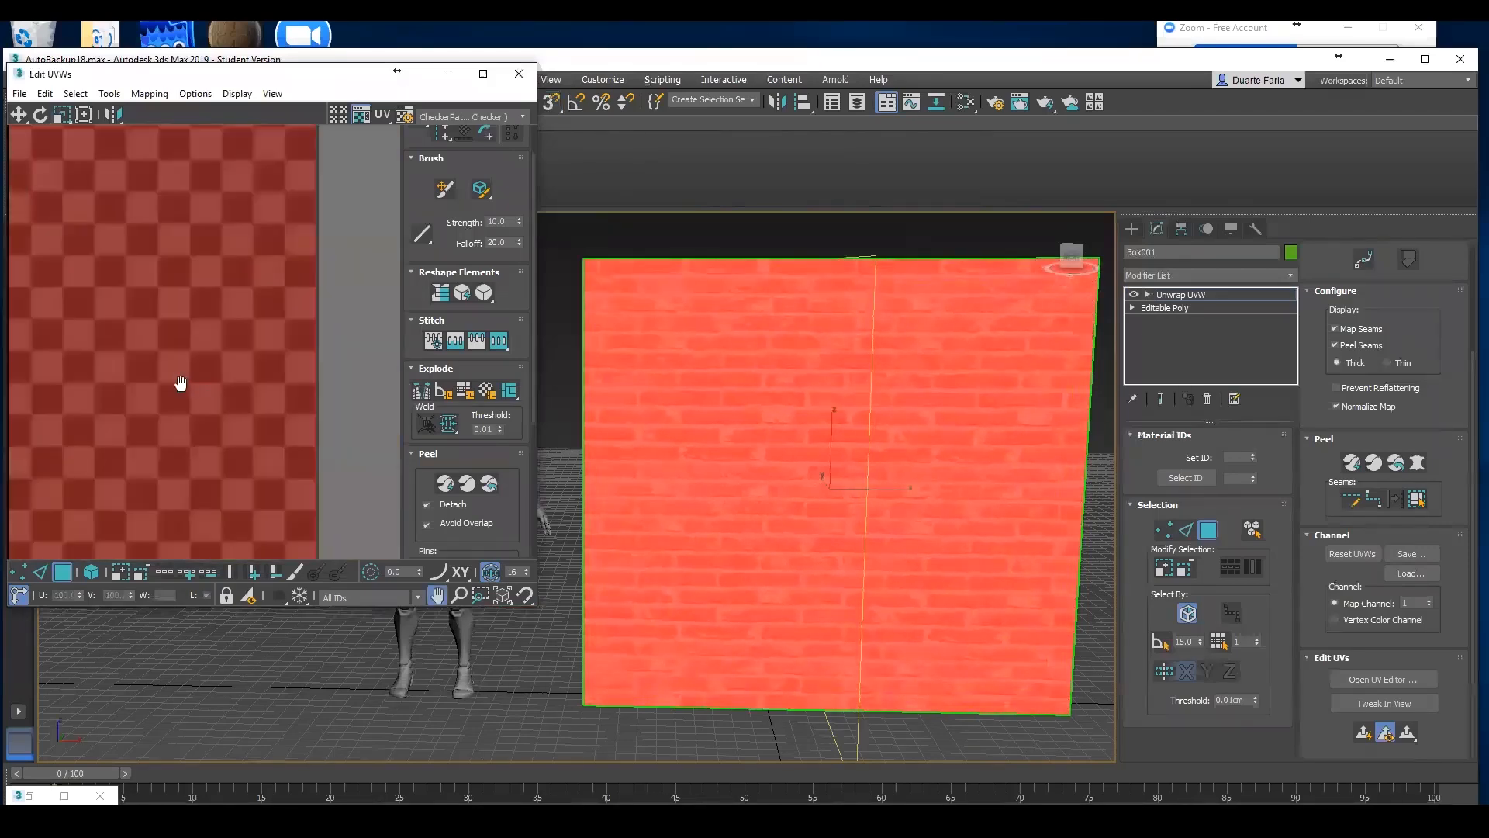
pyautogui.scroll(2, 211, 386)
pyautogui.moveTo(222, 382); pyautogui.dragTo(221, 381)
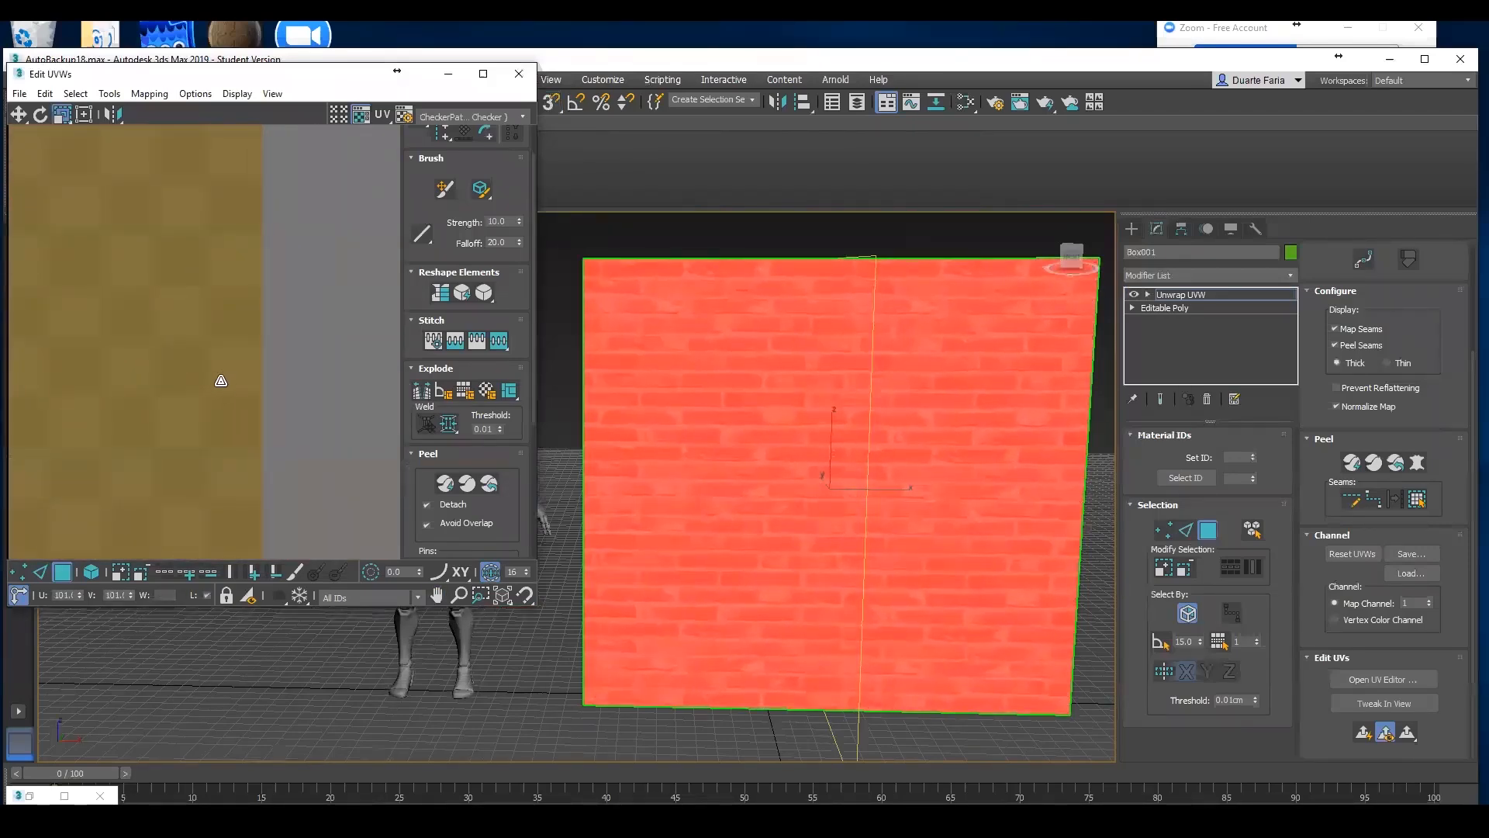
pyautogui.moveTo(306, 389); pyautogui.dragTo(372, 406, button='middle')
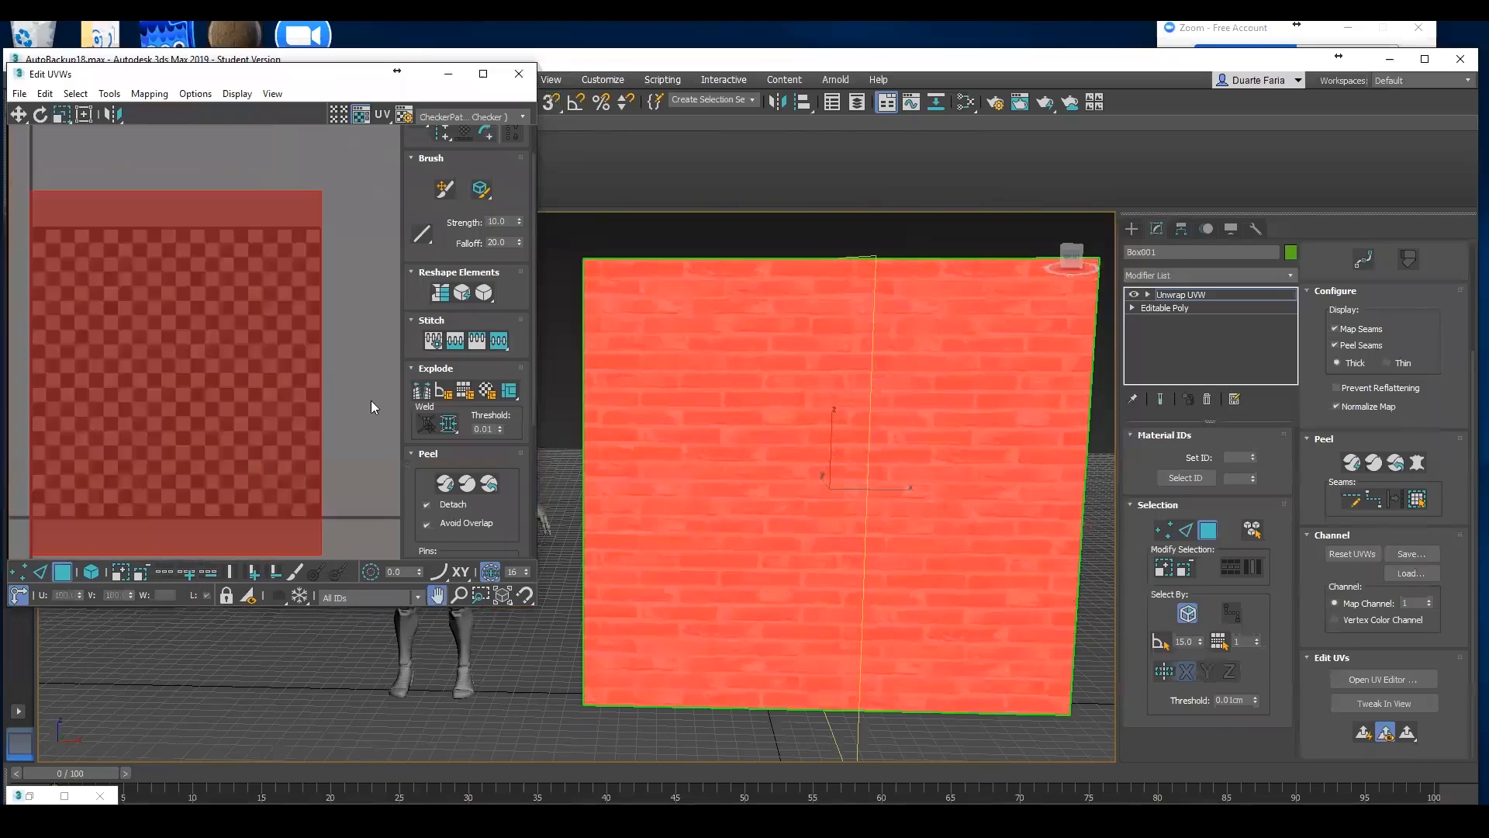
pyautogui.scroll(-3, 371, 411)
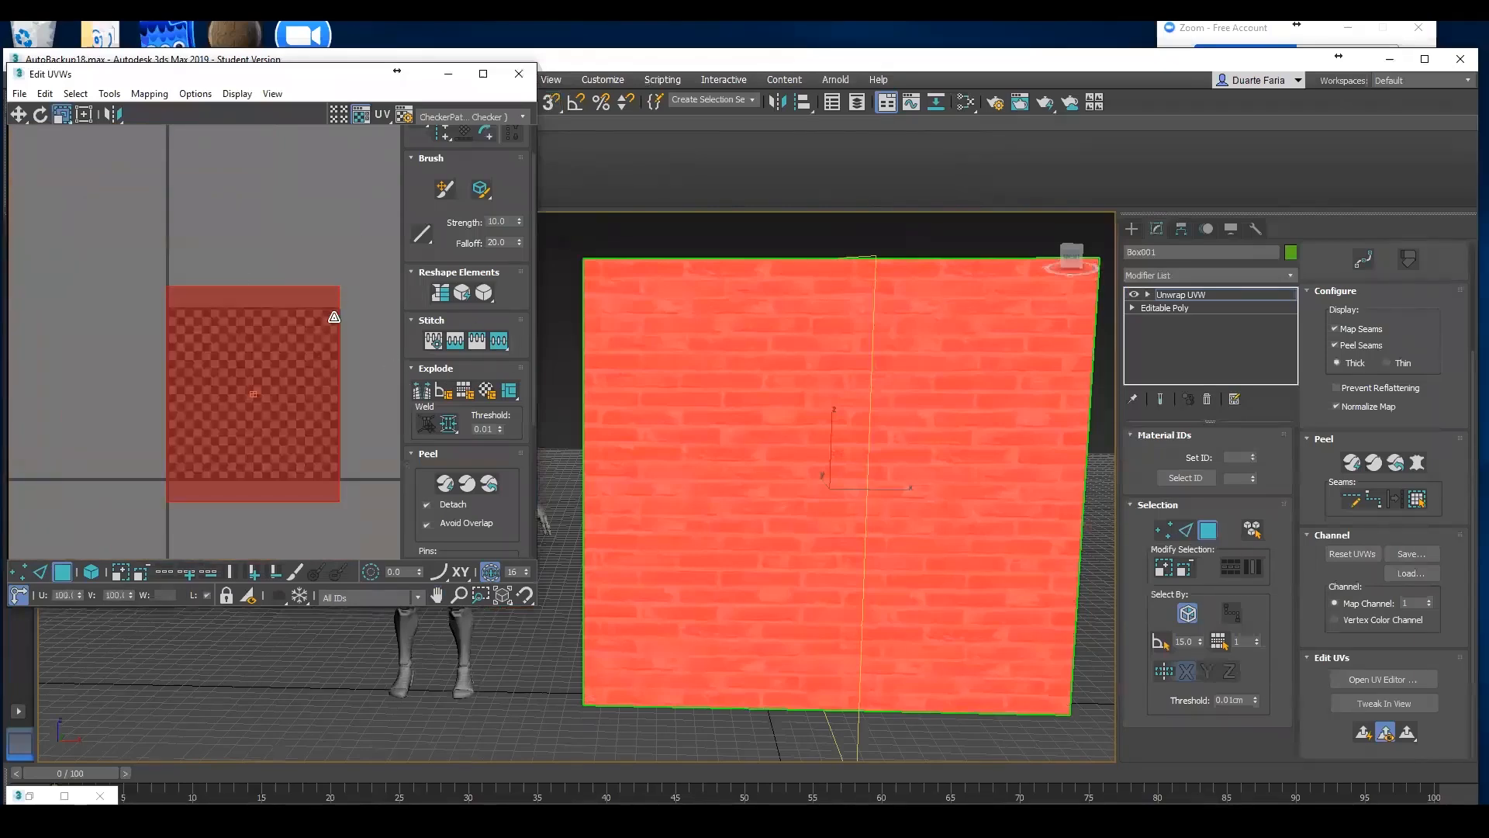
pyautogui.moveTo(294, 394); pyautogui.dragTo(239, 346, button='middle')
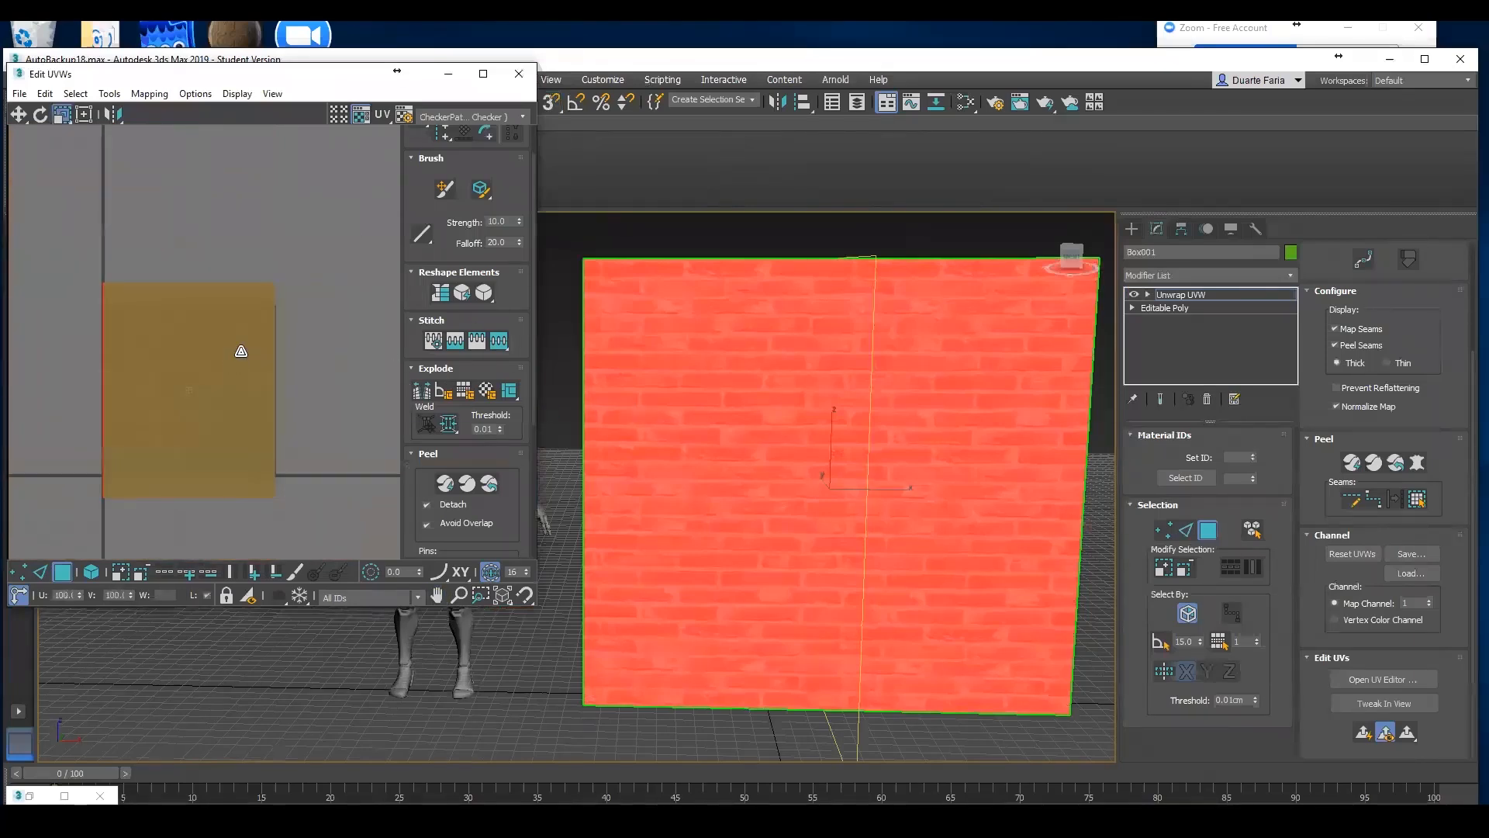
pyautogui.scroll(2, 249, 342)
pyautogui.scroll(-4, 233, 353)
pyautogui.scroll(1, 219, 367)
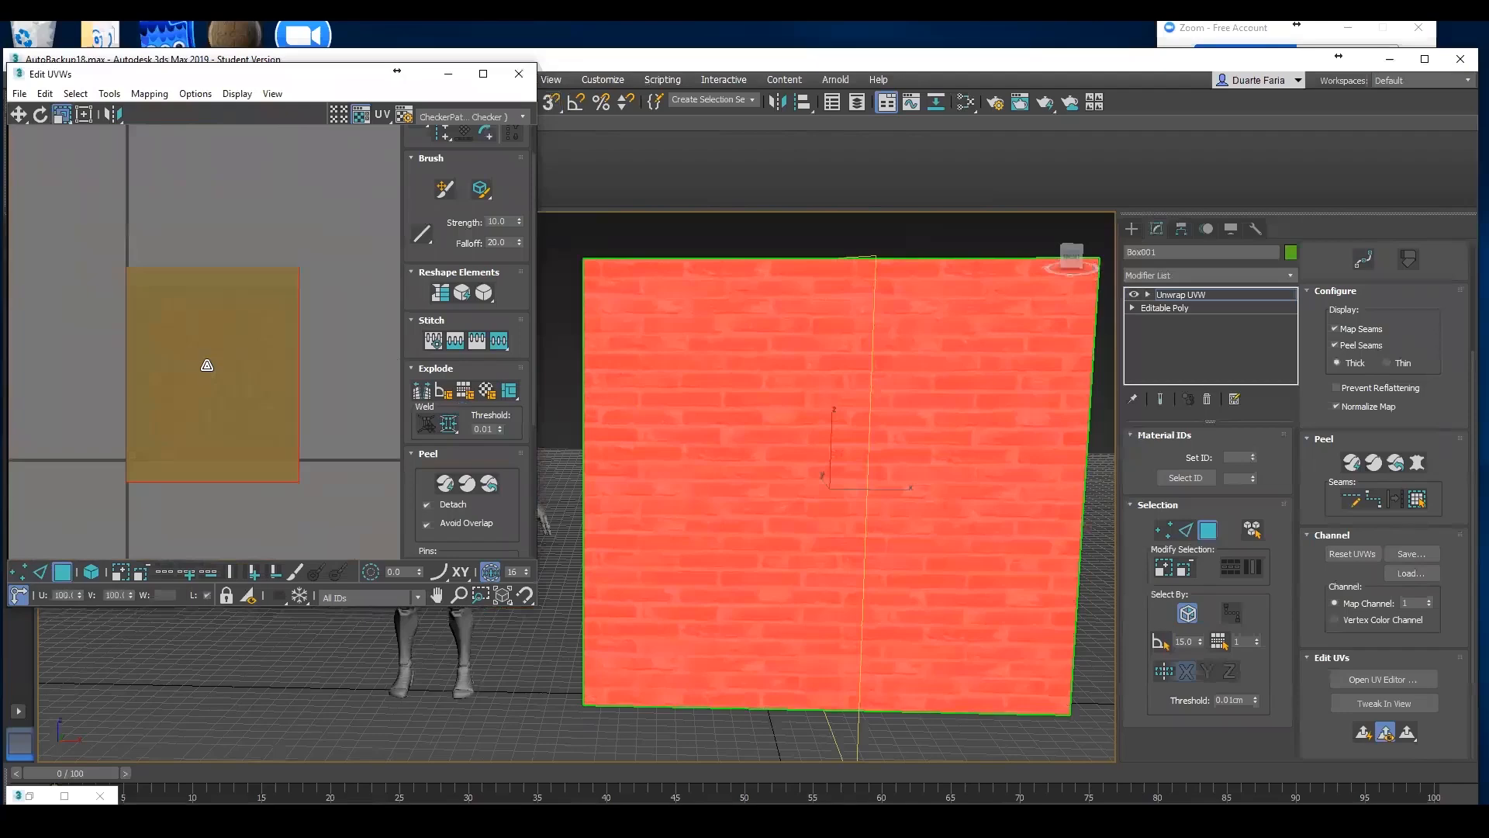
# Switch the UV editor to Move, clear the UV selection and convert the wall to an Editable Poly
pyautogui.rightClick(207, 364)
pyautogui.click(223, 376)
pyautogui.click(324, 450)
pyautogui.hotkey('ctrl', 'z')
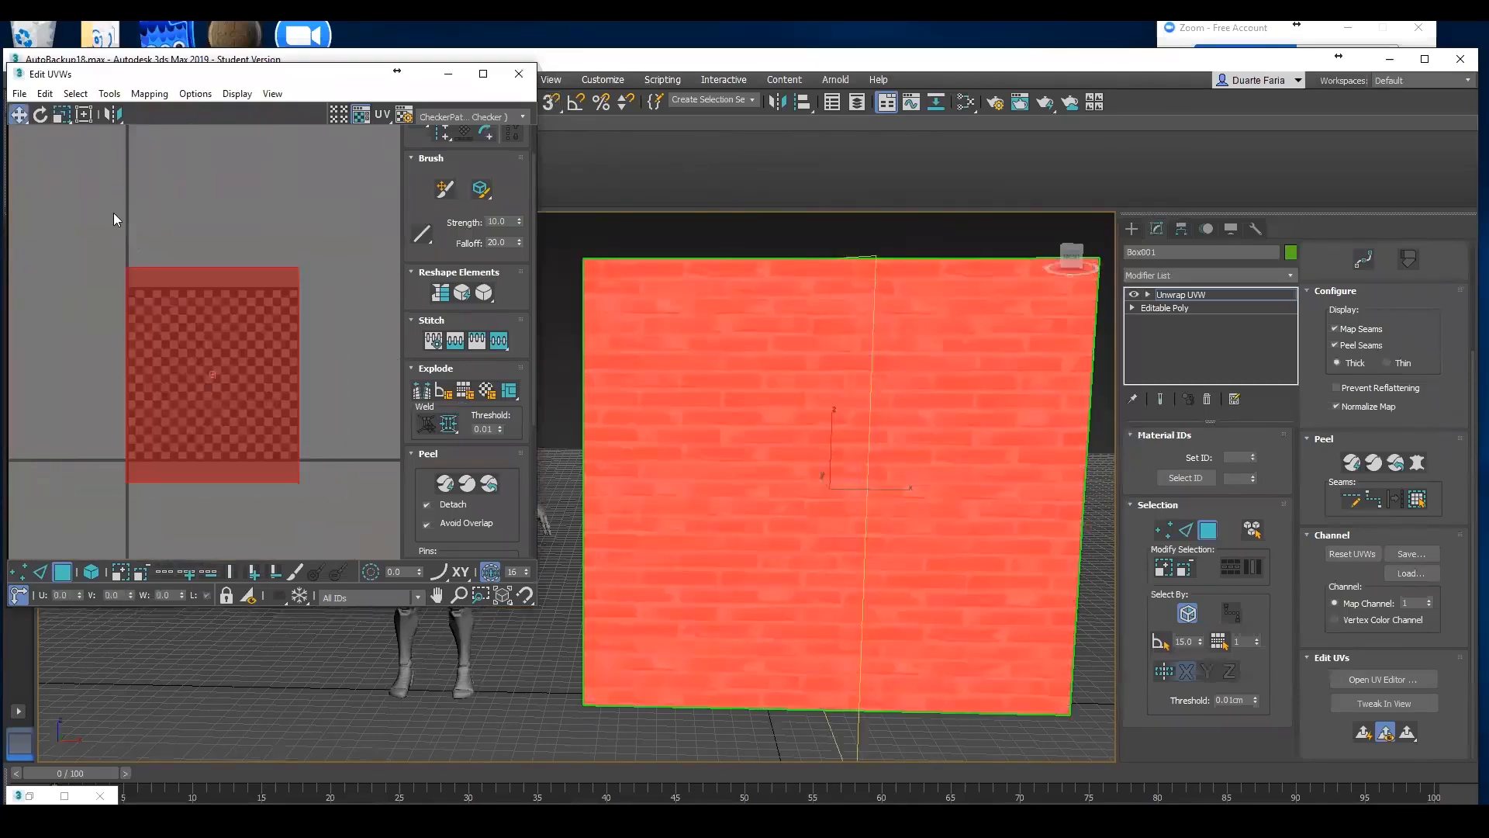
pyautogui.click(316, 484)
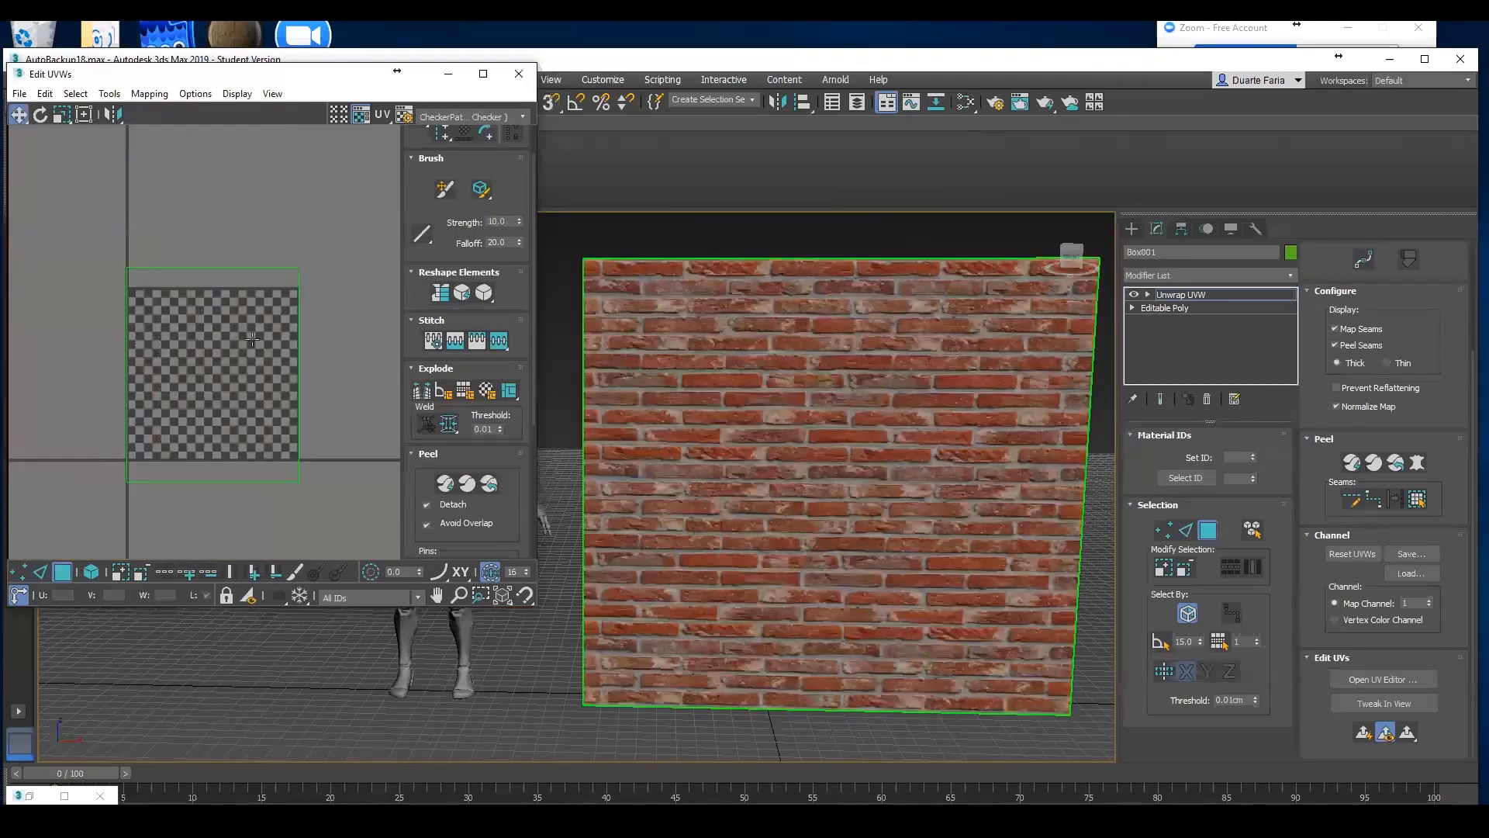
pyautogui.rightClick(830, 406)
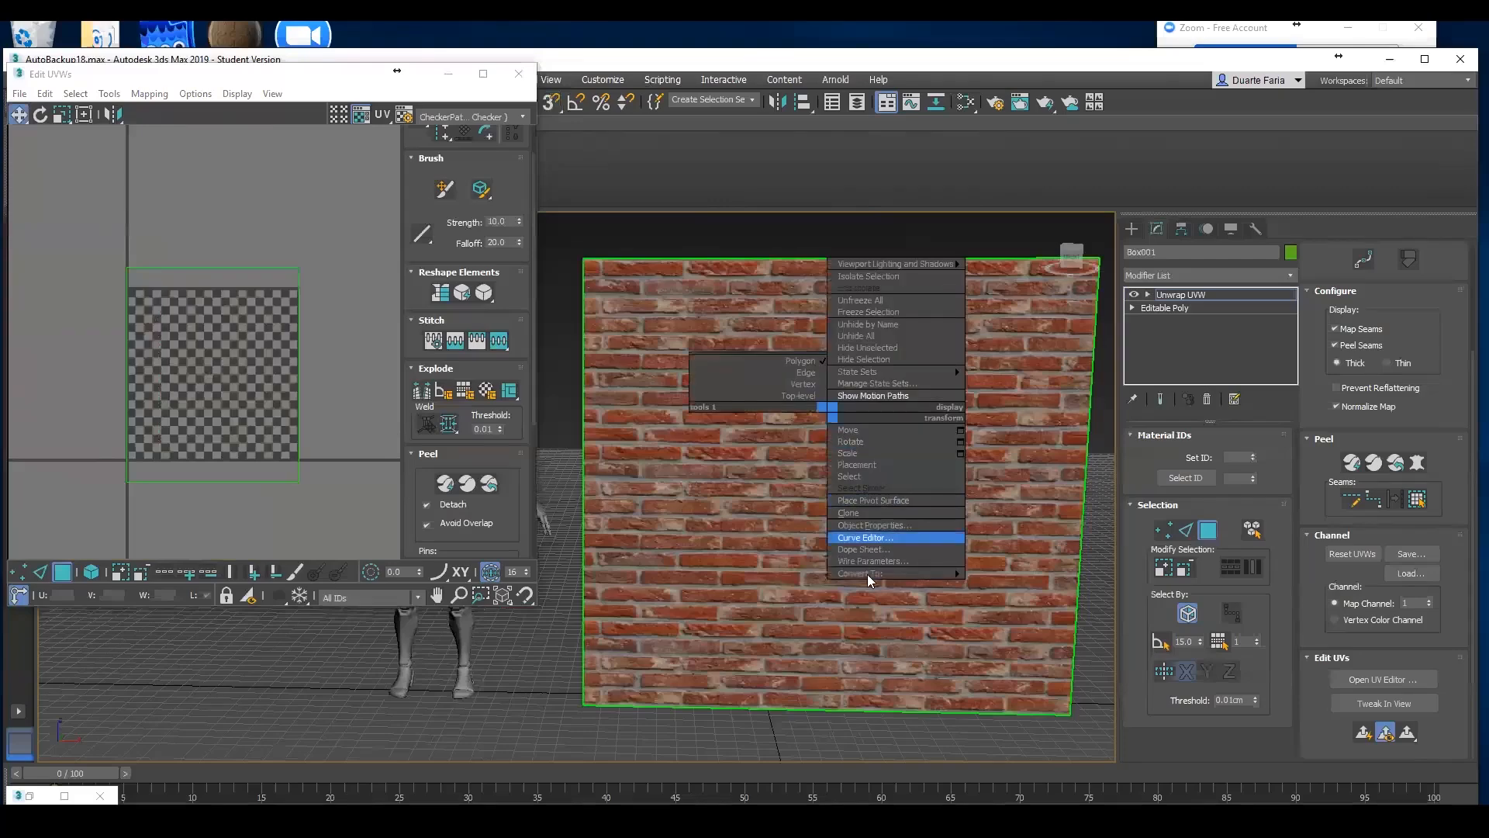
pyautogui.click(913, 561)
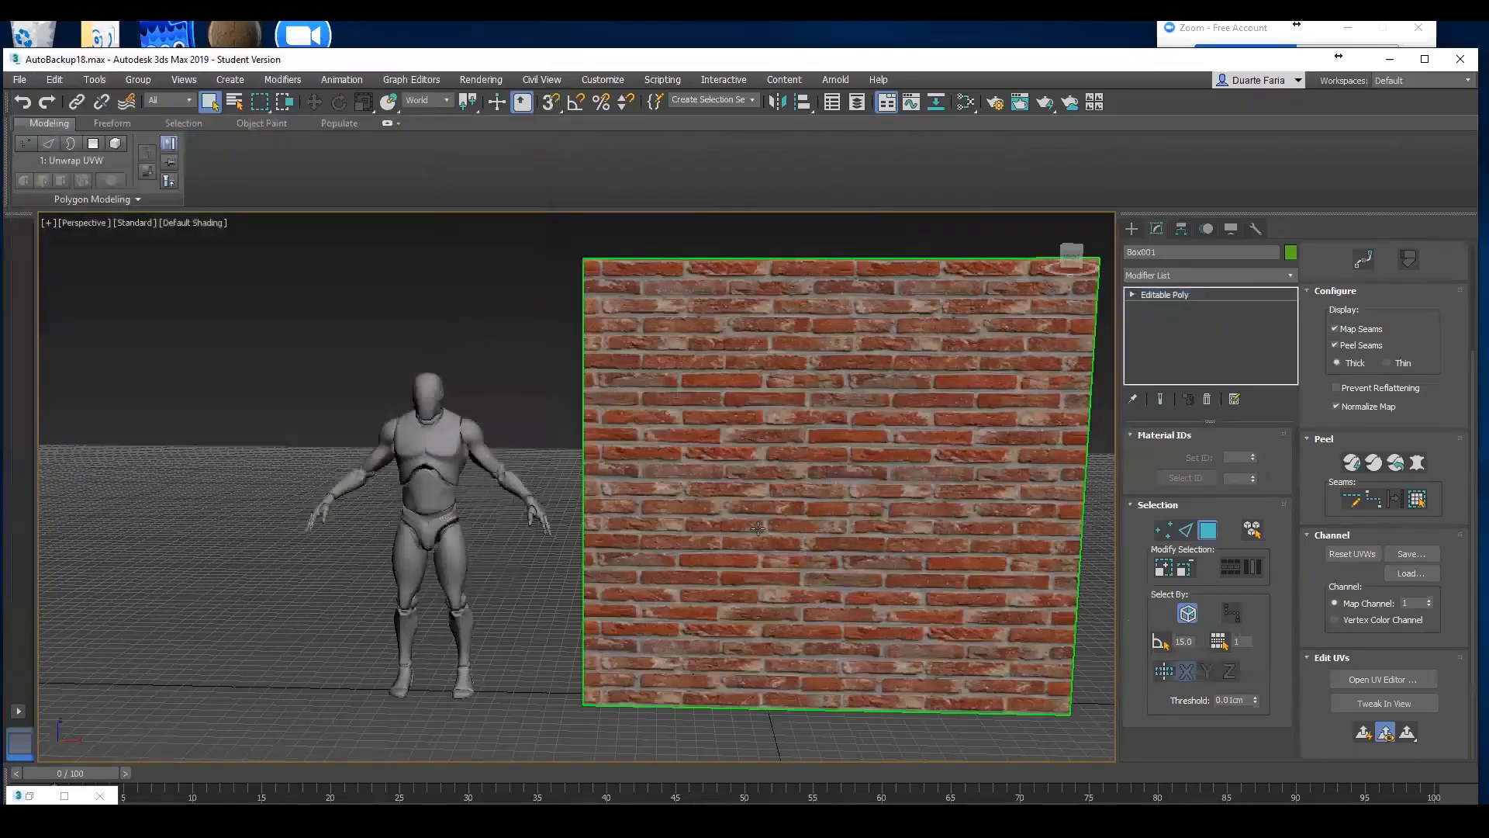
# Turn on 3D snapping, clone the wall with its copy snapped end to end against the original, and deselect it
pyautogui.moveTo(702, 521)
pyautogui.keyDown('alt'); pyautogui.mouseDown(button='middle')
pyautogui.moveTo(634, 529)
pyautogui.moveTo(702, 542)
pyautogui.mouseUp(button='middle'); pyautogui.keyUp('alt')
pyautogui.rightClick(698, 533)
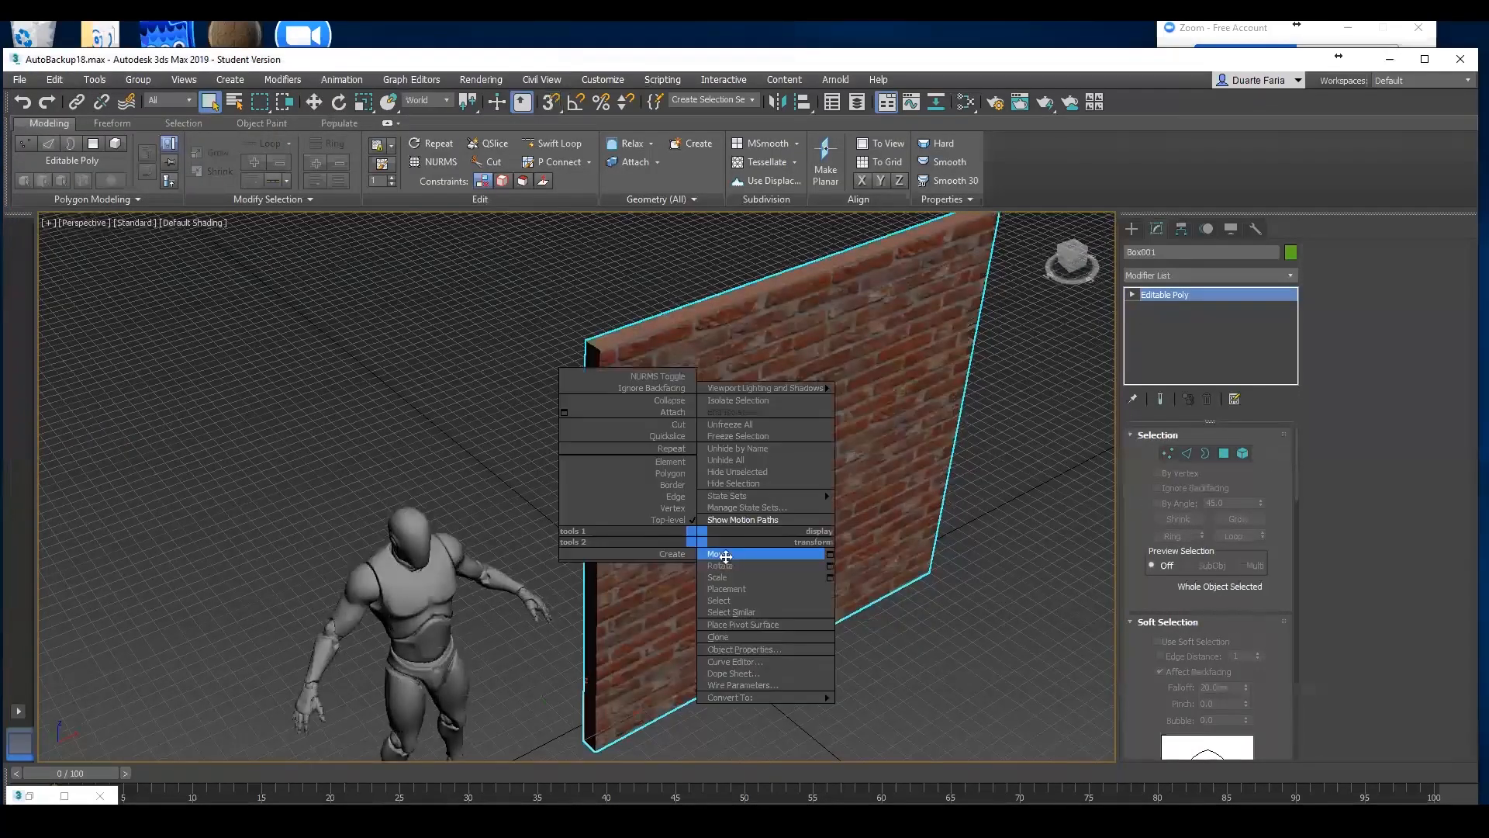
pyautogui.click(729, 557)
pyautogui.keyDown('alt'); pyautogui.moveTo(711, 479); pyautogui.dragTo(575, 348, button='middle'); pyautogui.keyUp('alt')
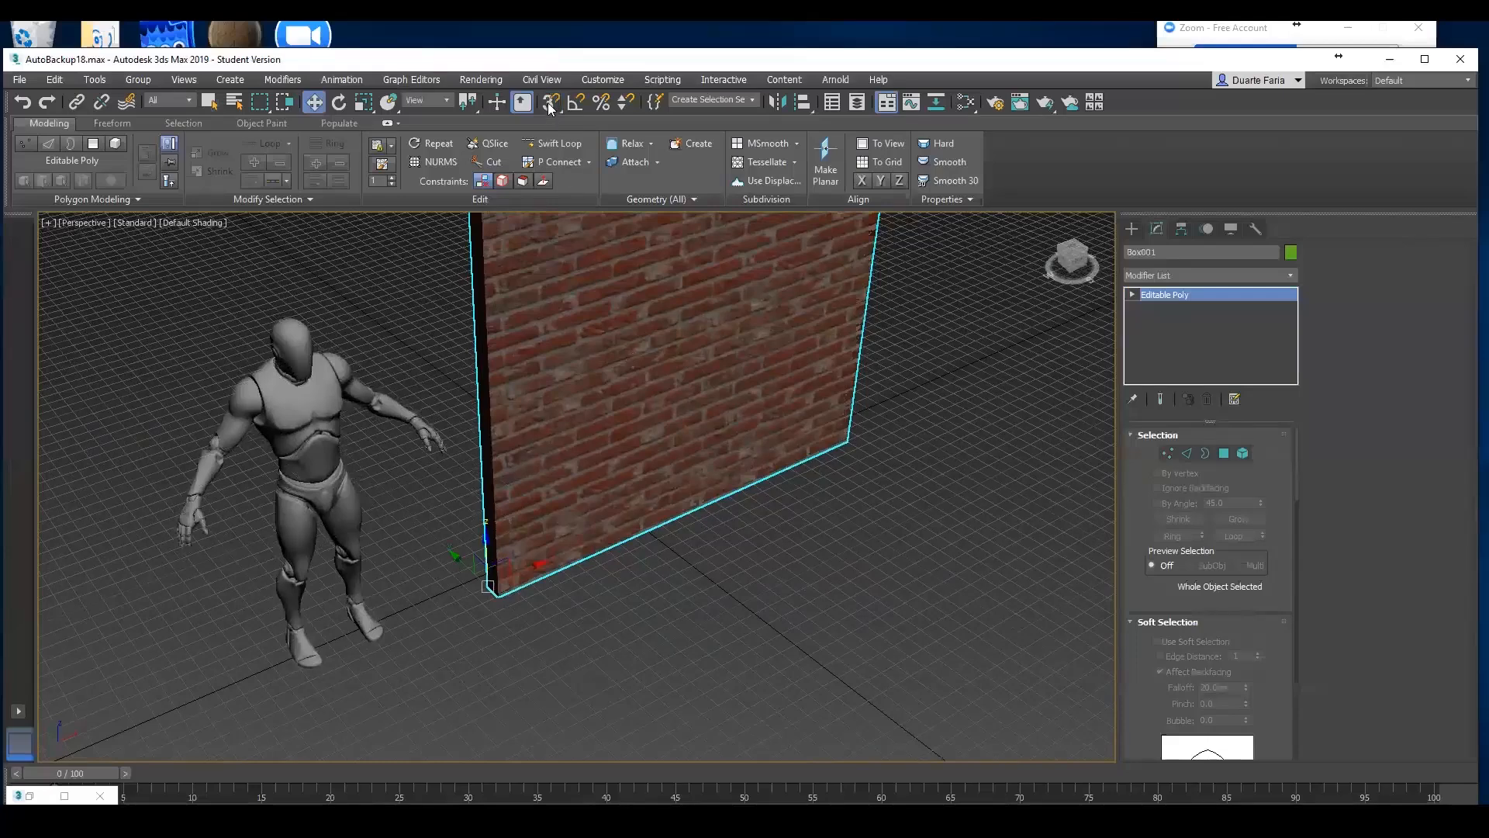
pyautogui.keyDown('alt'); pyautogui.moveTo(680, 460); pyautogui.dragTo(383, 528, button='middle'); pyautogui.keyUp('alt')
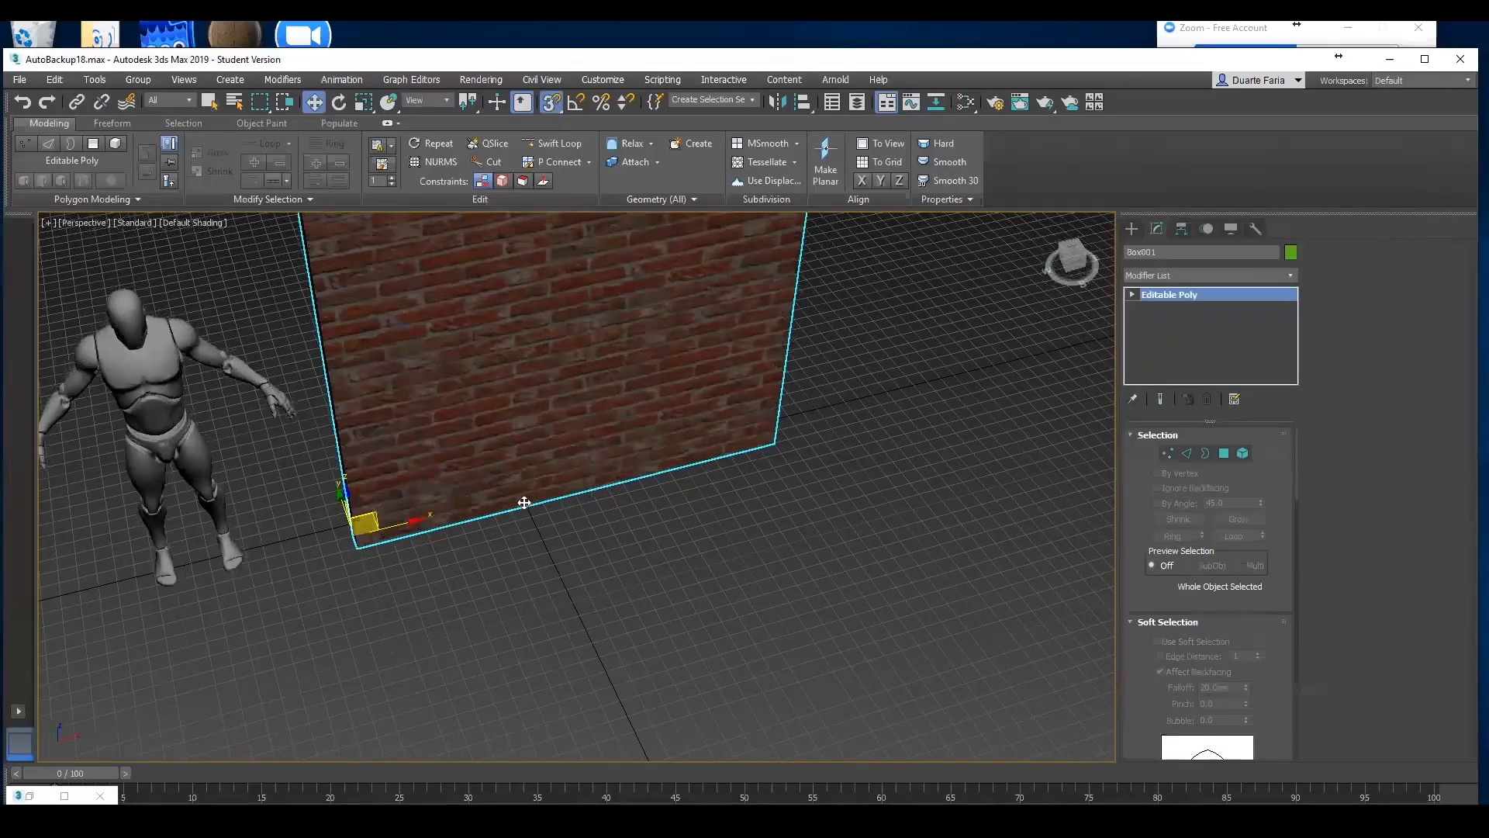
pyautogui.moveTo(715, 458)
pyautogui.keyDown('shift'); pyautogui.mouseDown()
pyautogui.moveTo(840, 402)
pyautogui.moveTo(770, 429)
pyautogui.mouseUp(); pyautogui.keyUp('shift')
pyautogui.click(756, 519)
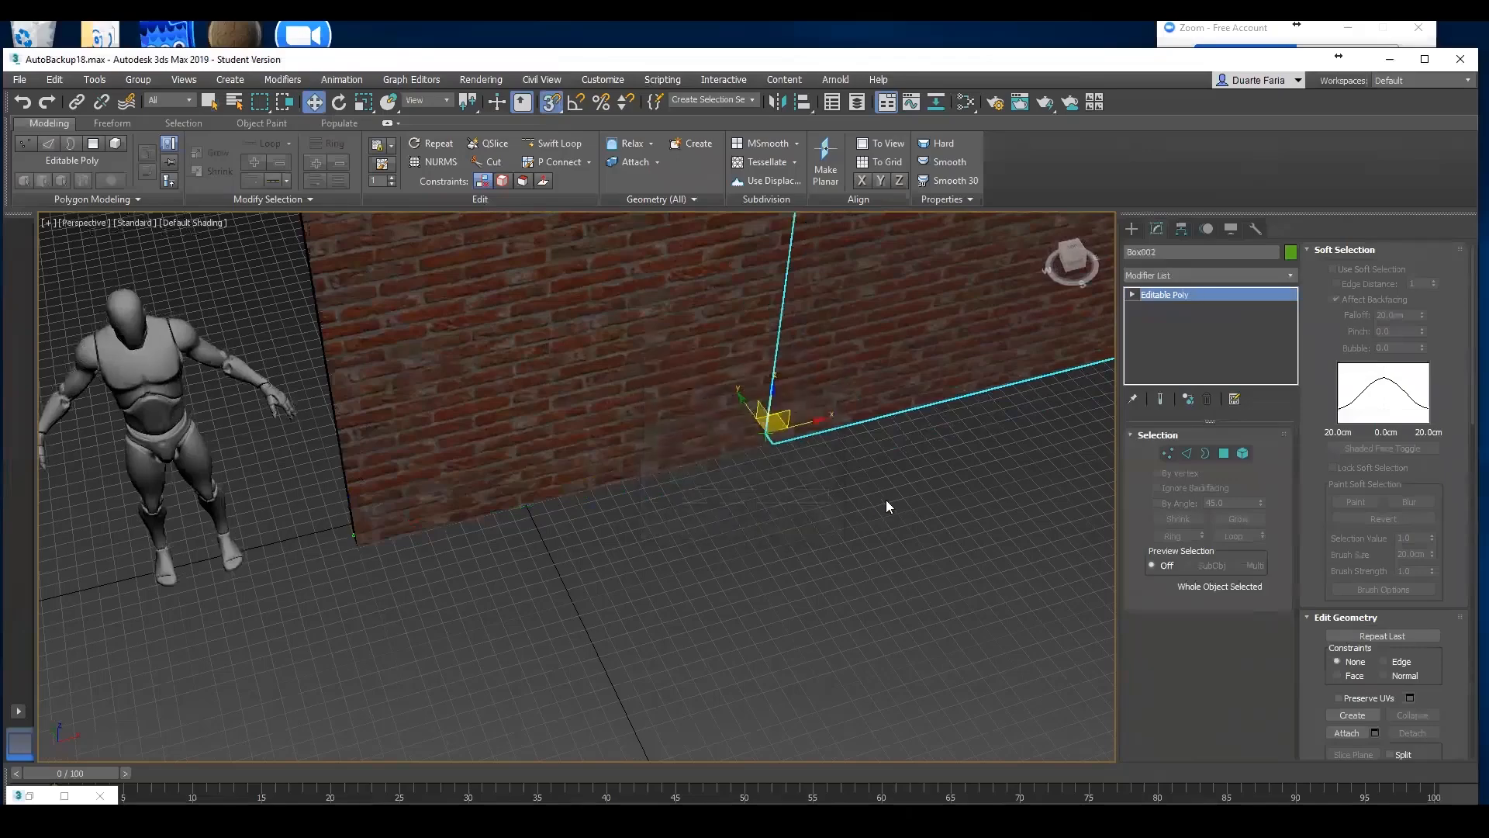
pyautogui.keyDown('alt'); pyautogui.moveTo(833, 574); pyautogui.dragTo(968, 669, button='middle'); pyautogui.keyUp('alt')
pyautogui.click(966, 669)
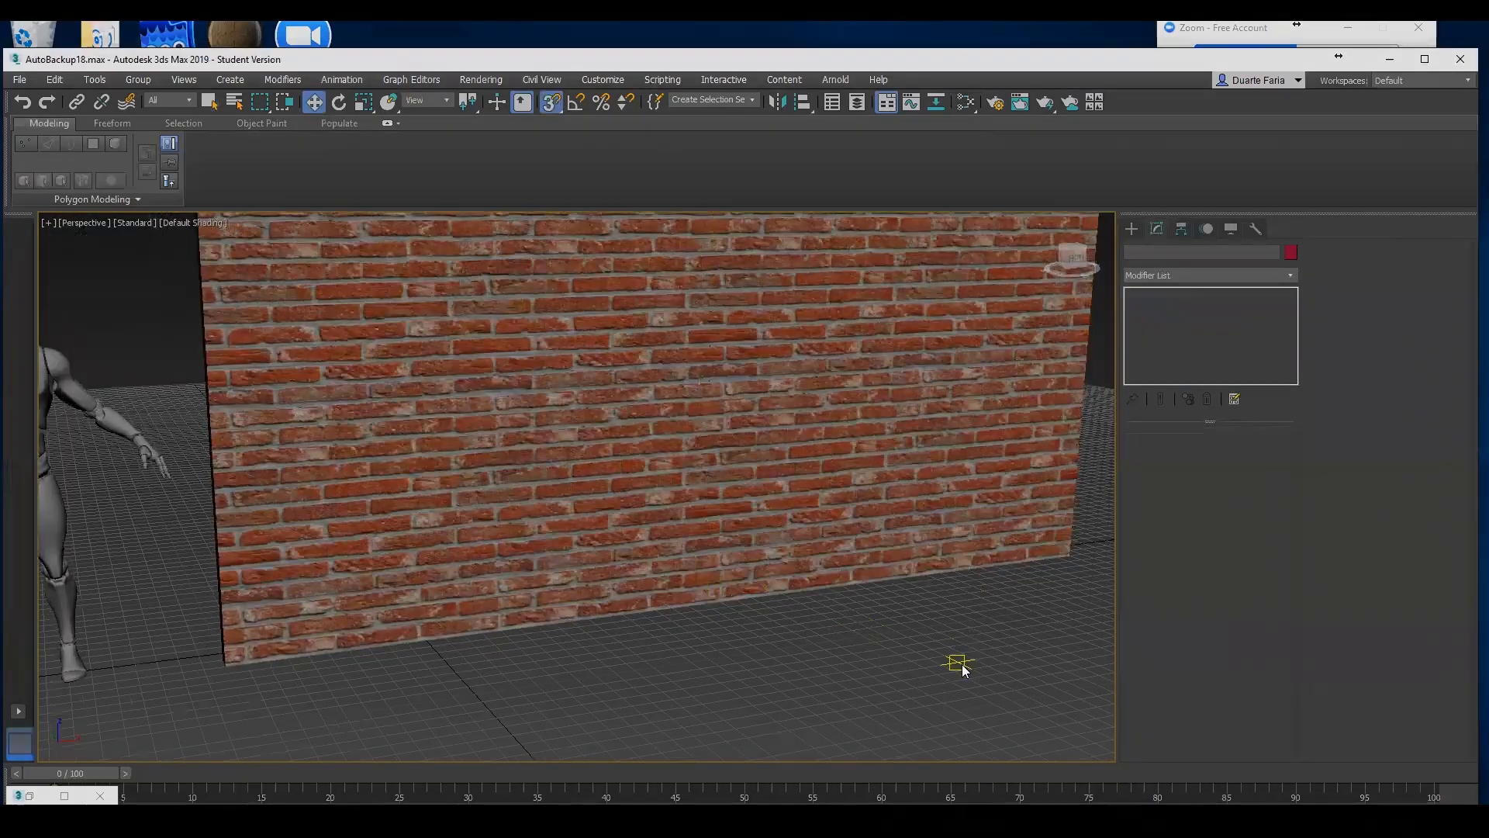